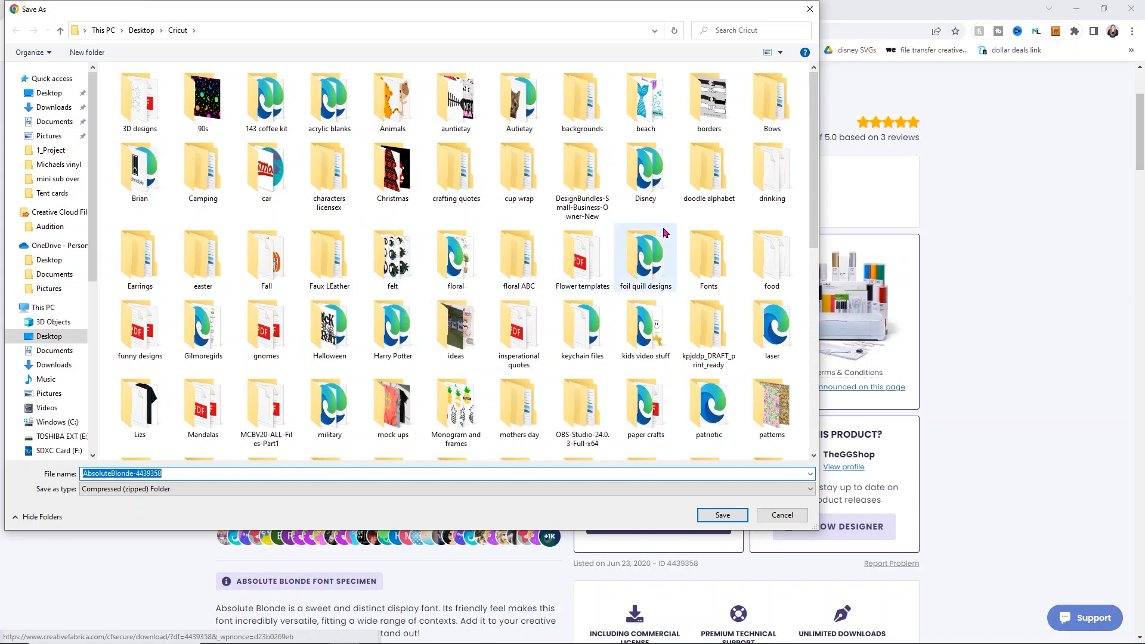
Save the AbsoluteBlonde-4439358 zip in the Cricut Fonts folder and open the downloaded archive.
{"action": "double_click", "coordinate": [707, 257]}
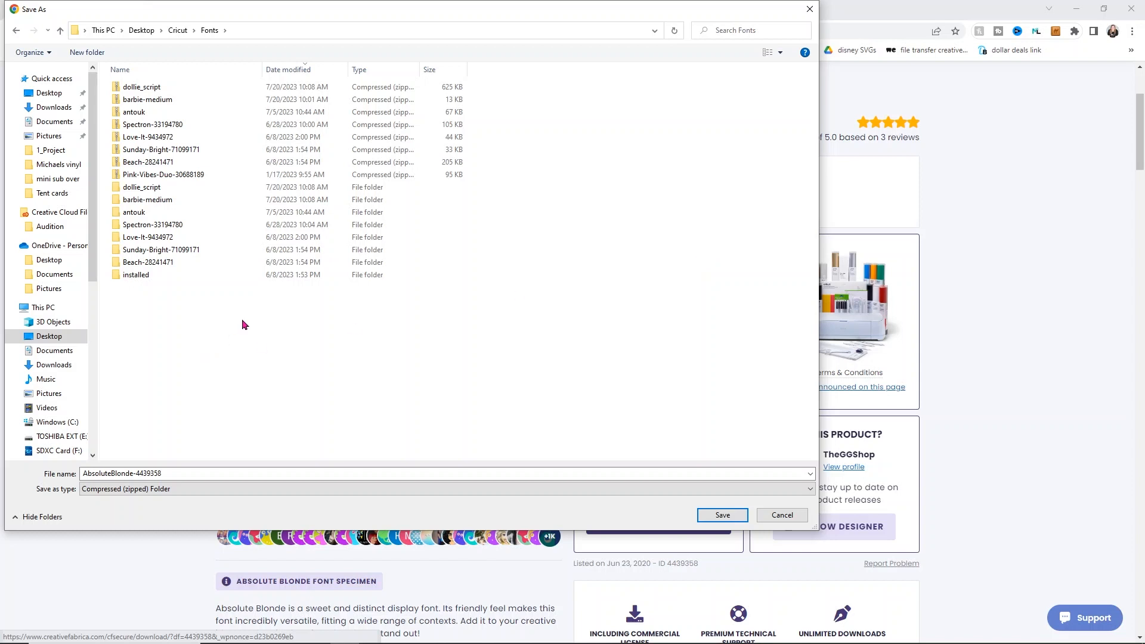
{"action": "left_click", "coordinate": [723, 516]}
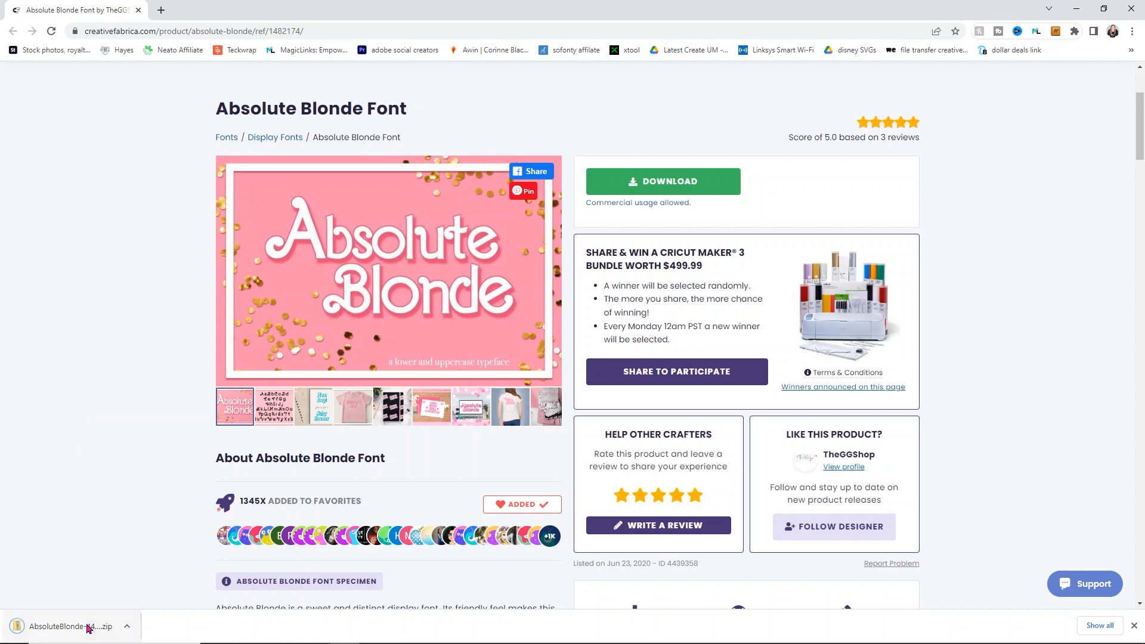
{"action": "left_click", "coordinate": [71, 626]}
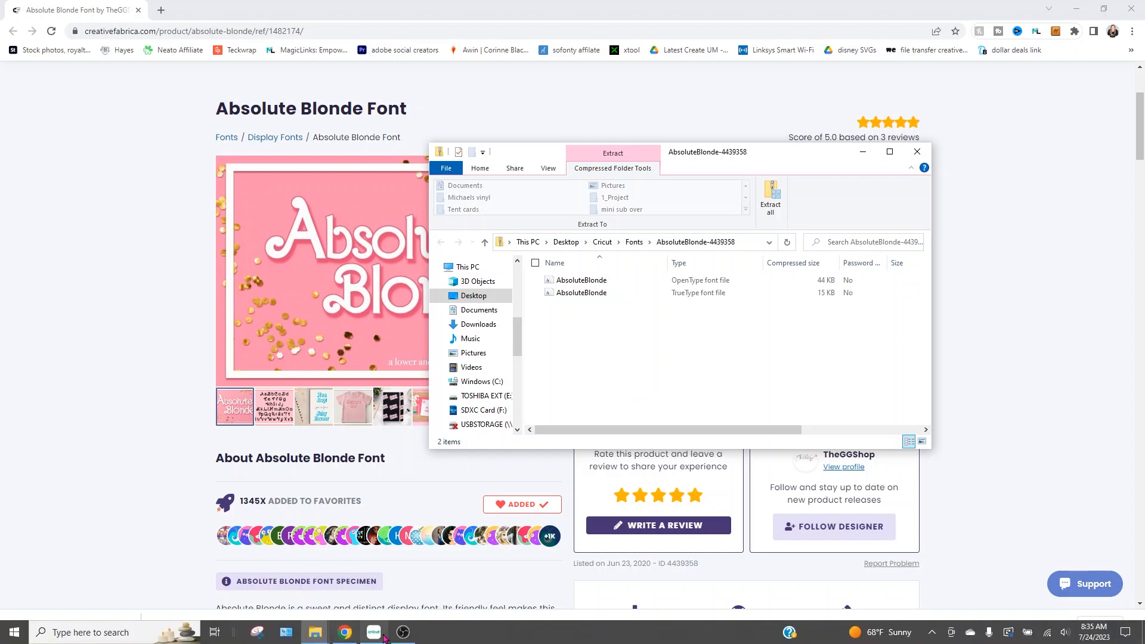
Switch to Cricut Design Space and quit it.
{"action": "left_click", "coordinate": [376, 633]}
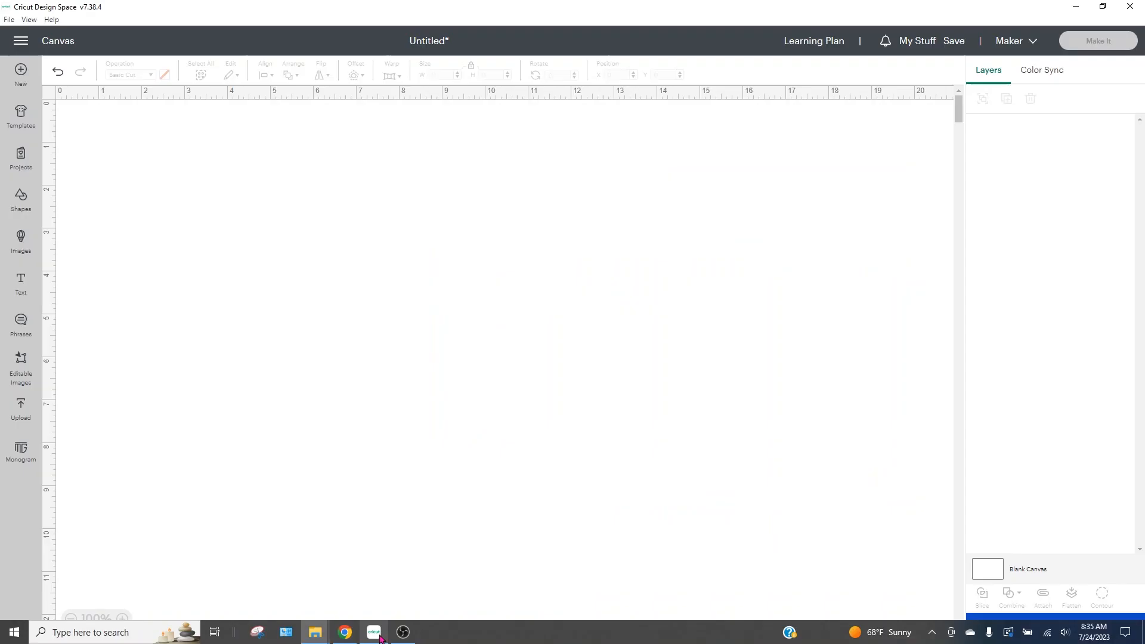
{"action": "left_click", "coordinate": [1133, 8]}
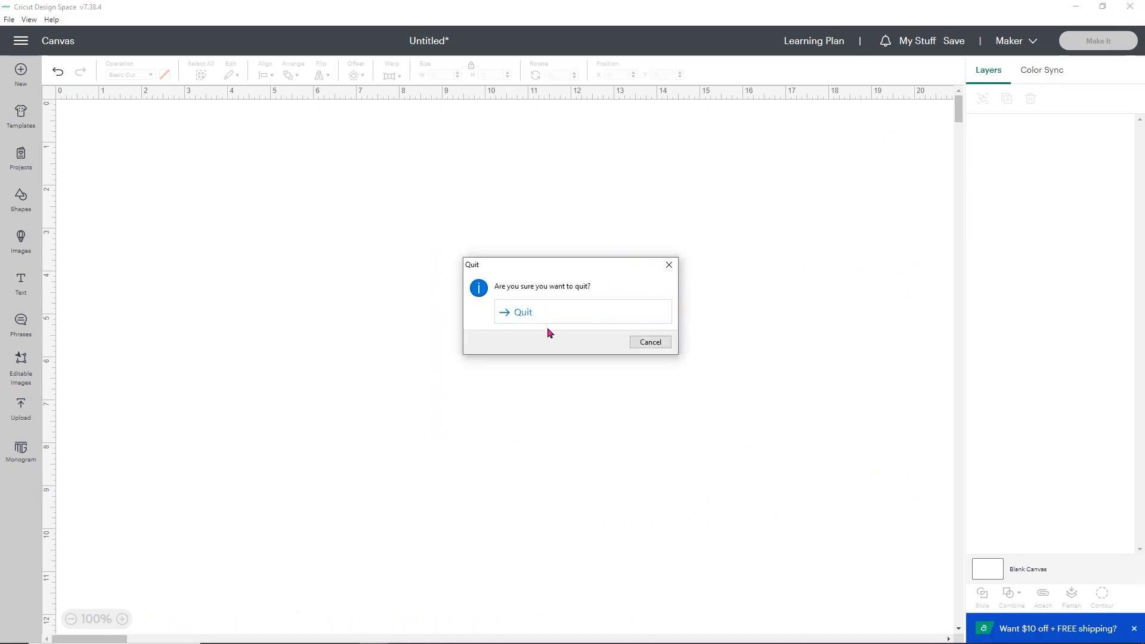
{"action": "left_click", "coordinate": [525, 314]}
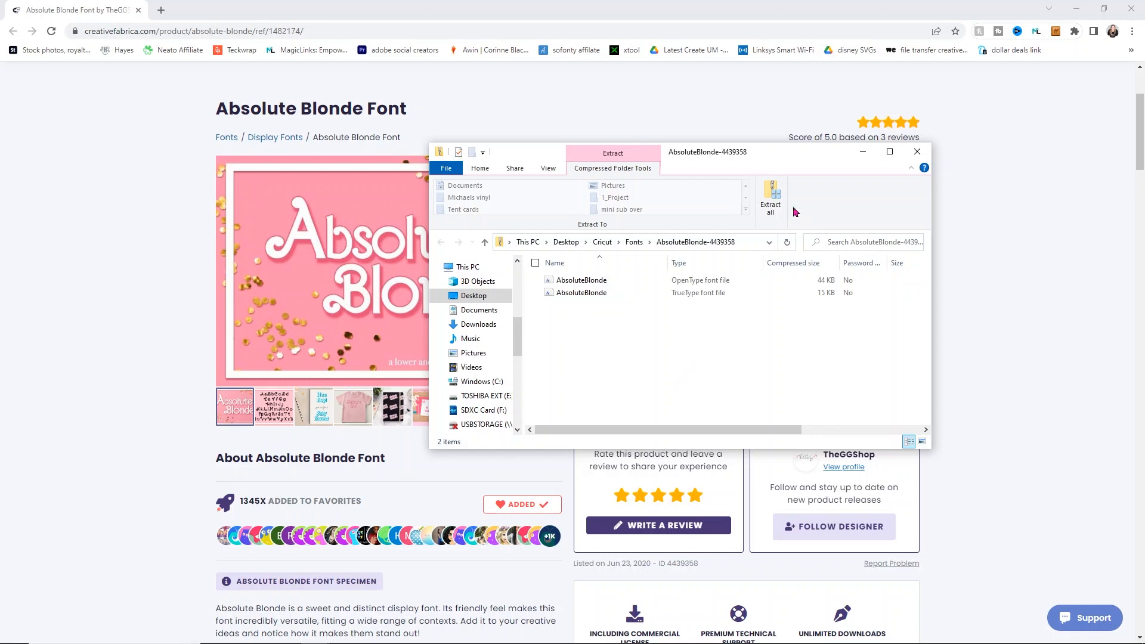
Extract the AbsoluteBlonde-4439358 archive and install its OpenType font for all users, closing both folder windows.
{"action": "left_click", "coordinate": [775, 202]}
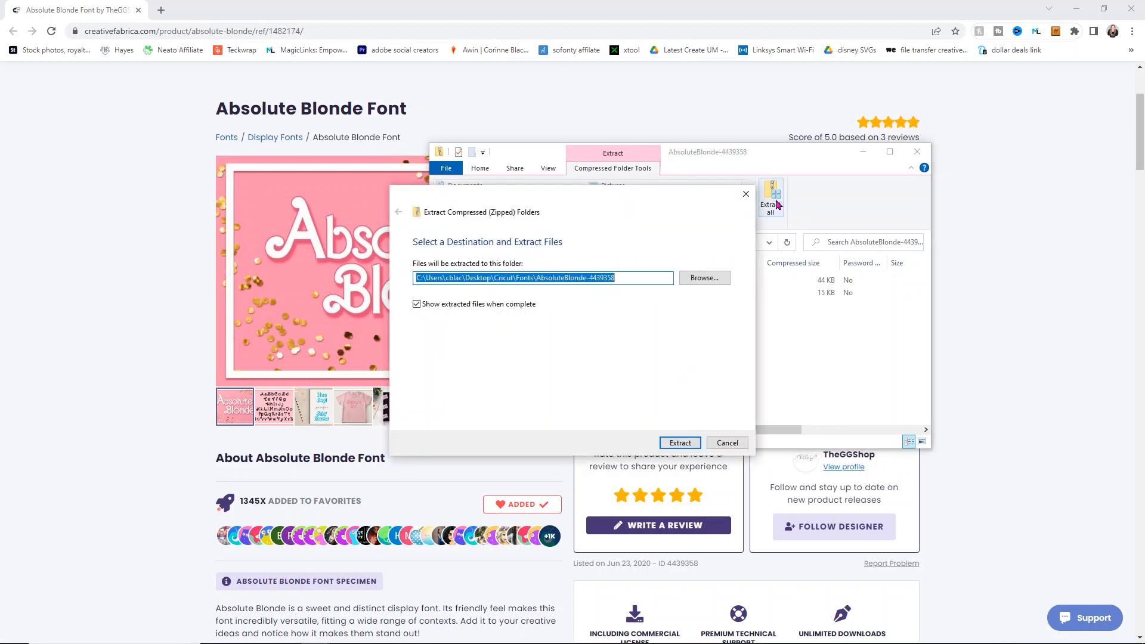
{"action": "left_click", "coordinate": [676, 444]}
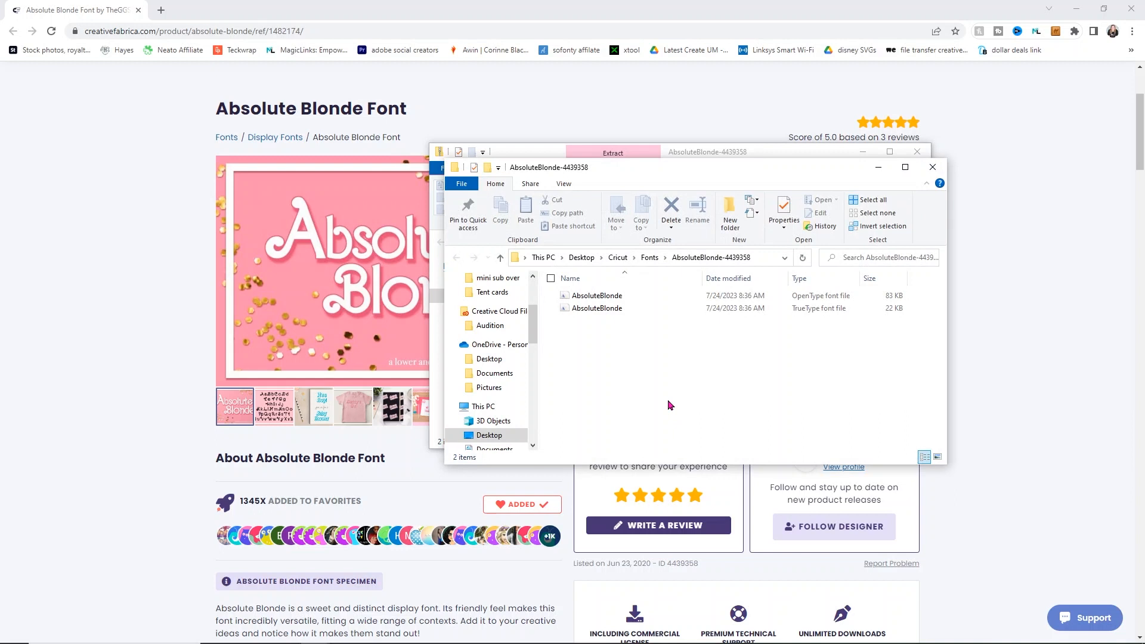
{"action": "double_click", "coordinate": [604, 296]}
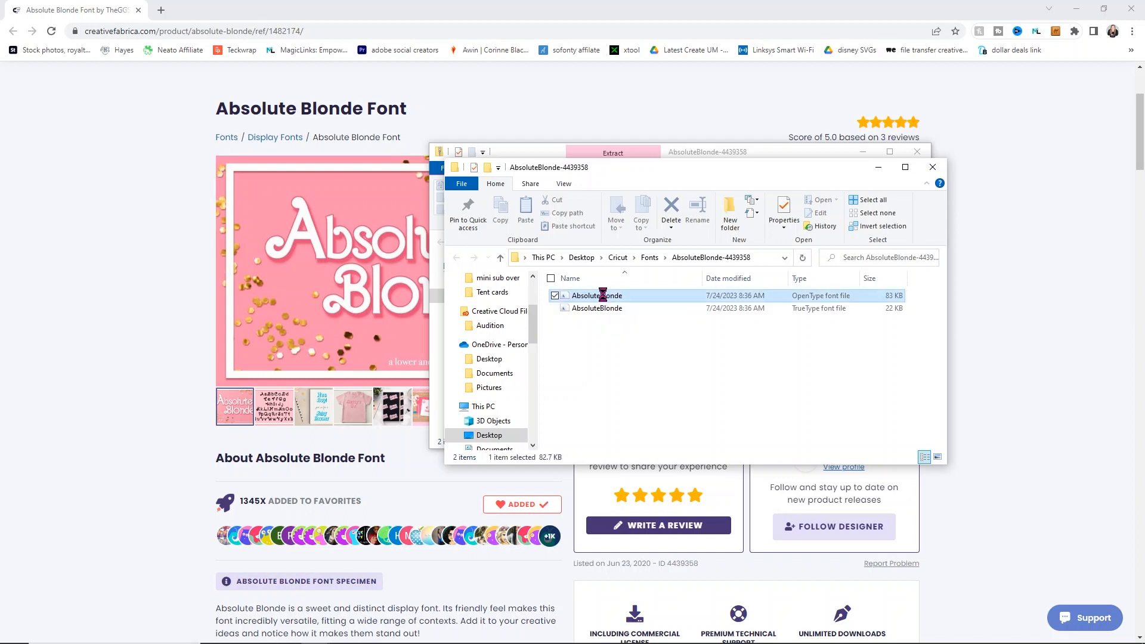
{"action": "right_click", "coordinate": [603, 295]}
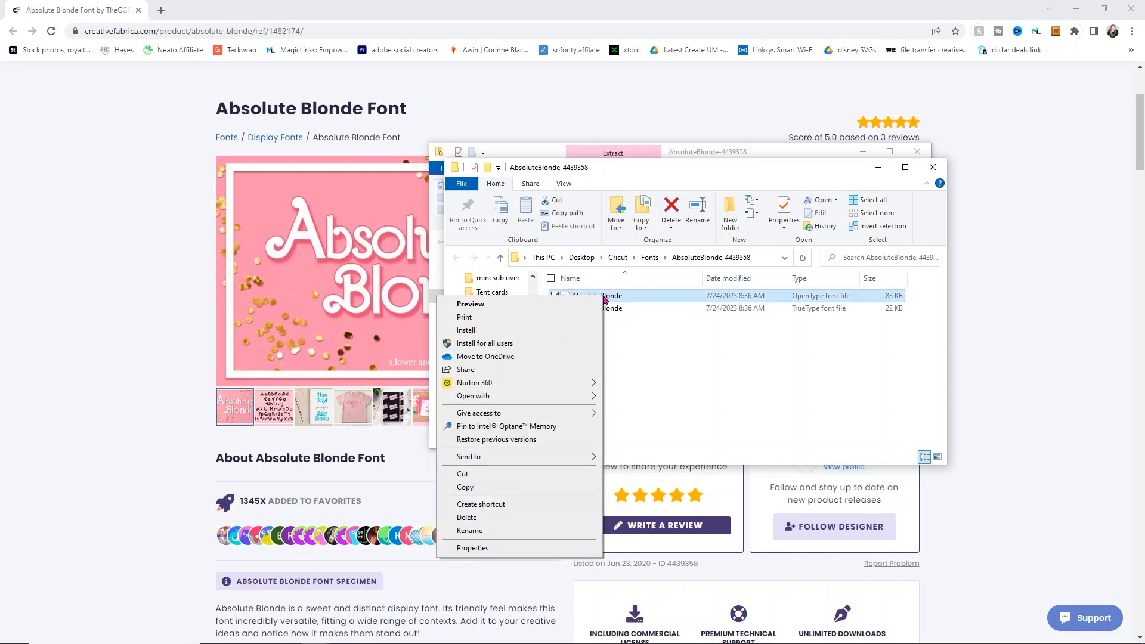
{"action": "left_click", "coordinate": [504, 344]}
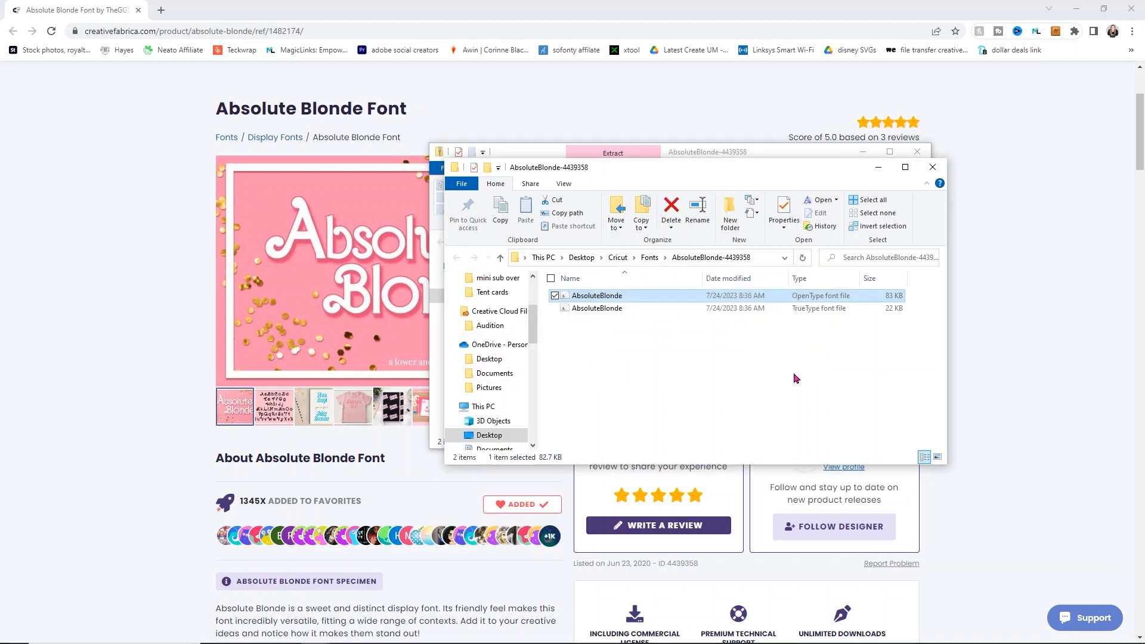
{"action": "left_click", "coordinate": [932, 167]}
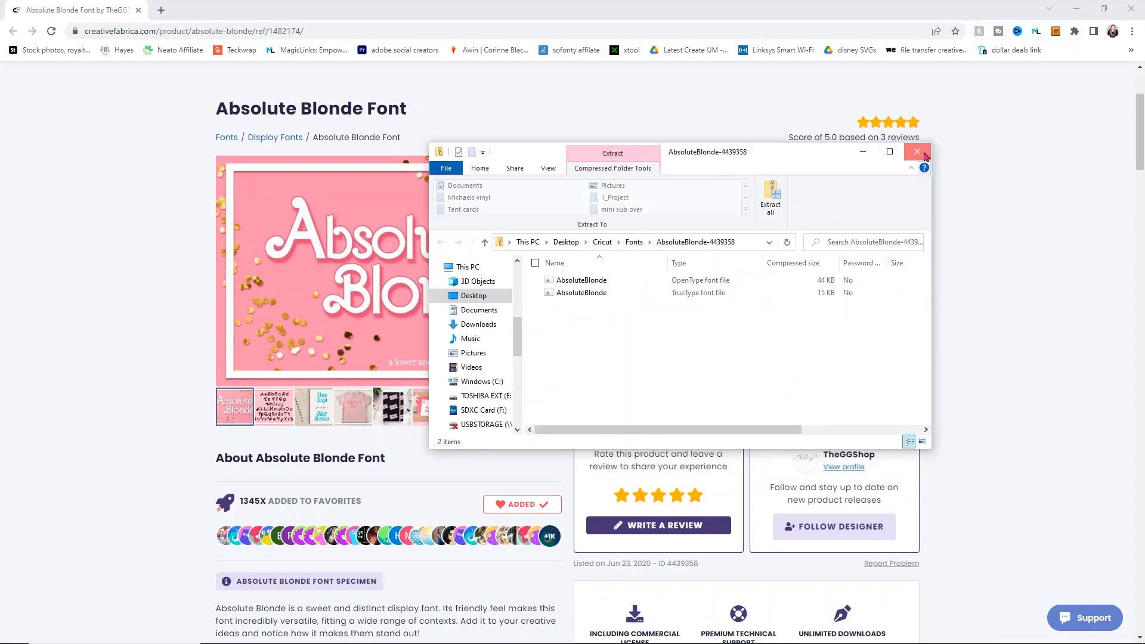
{"action": "left_click", "coordinate": [918, 152]}
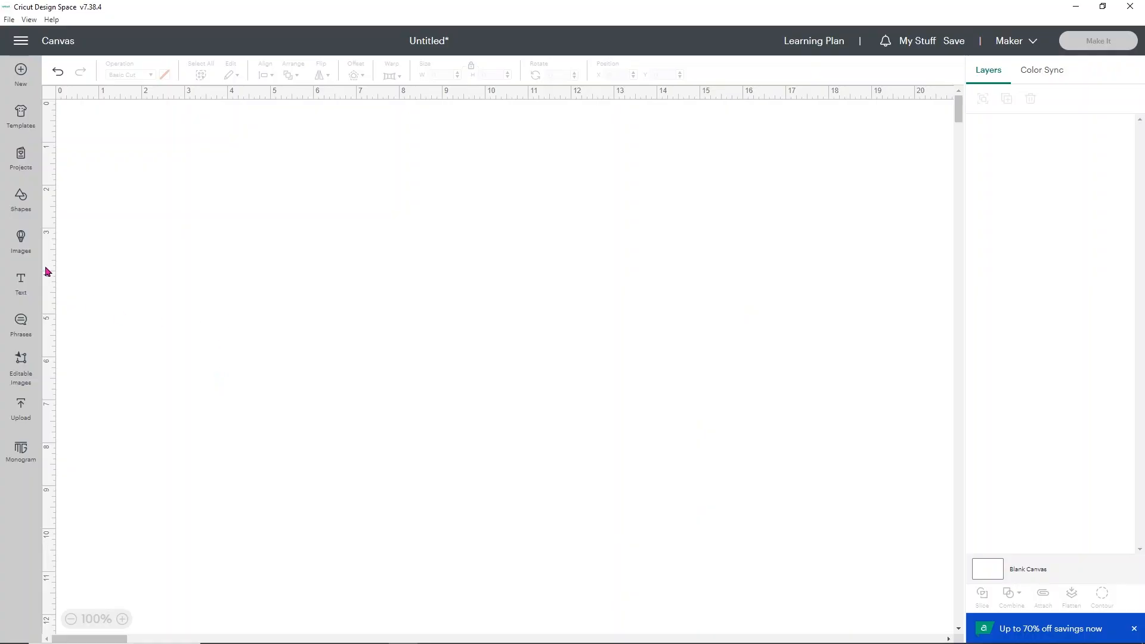
In Cricut Design Space, add a text object reading "Barbie" to the blank canvas.
{"action": "left_click", "coordinate": [22, 283]}
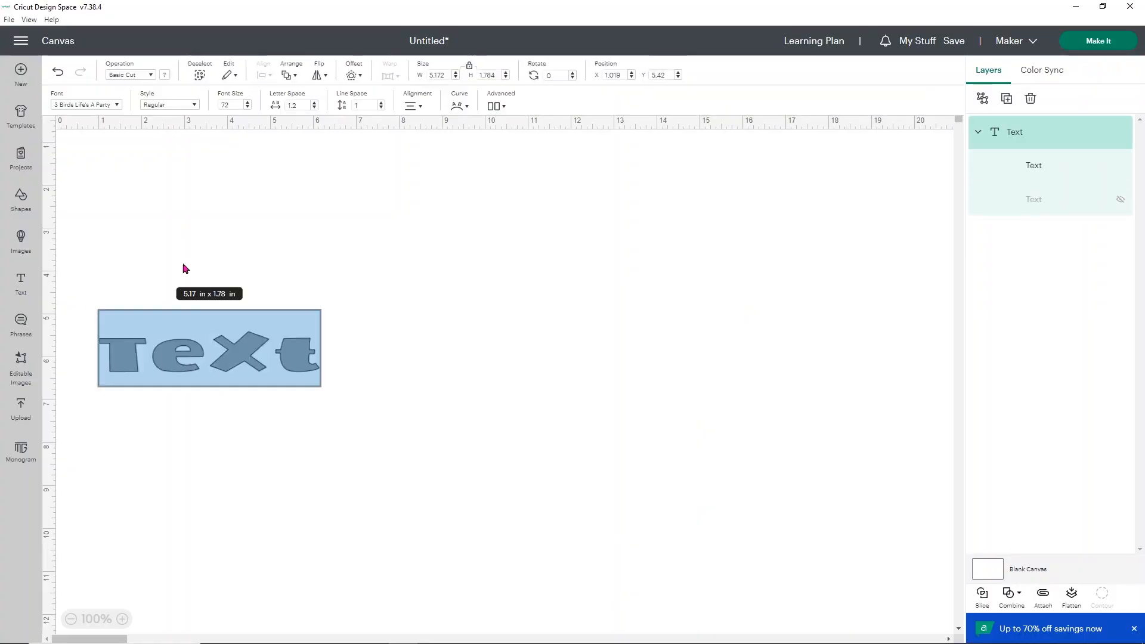
{"action": "type", "text": "Barbie"}
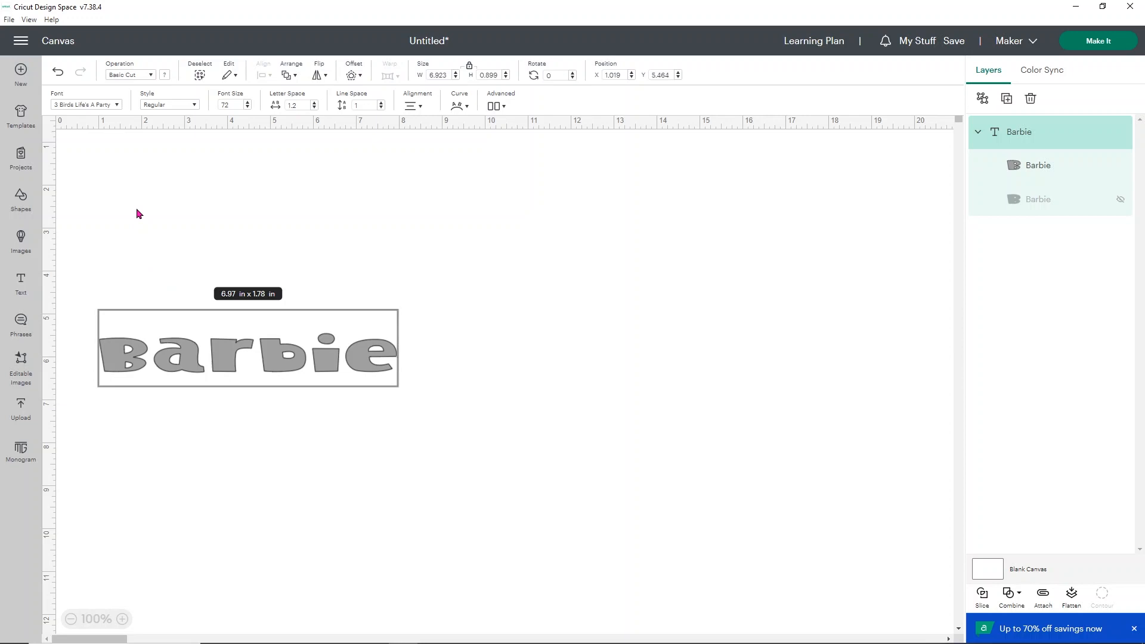
Set the text to the AbsoluteBlonde system font with letter space 0 and enlarge it to about 9.3 by 2.71 in.
{"action": "left_click", "coordinate": [116, 105]}
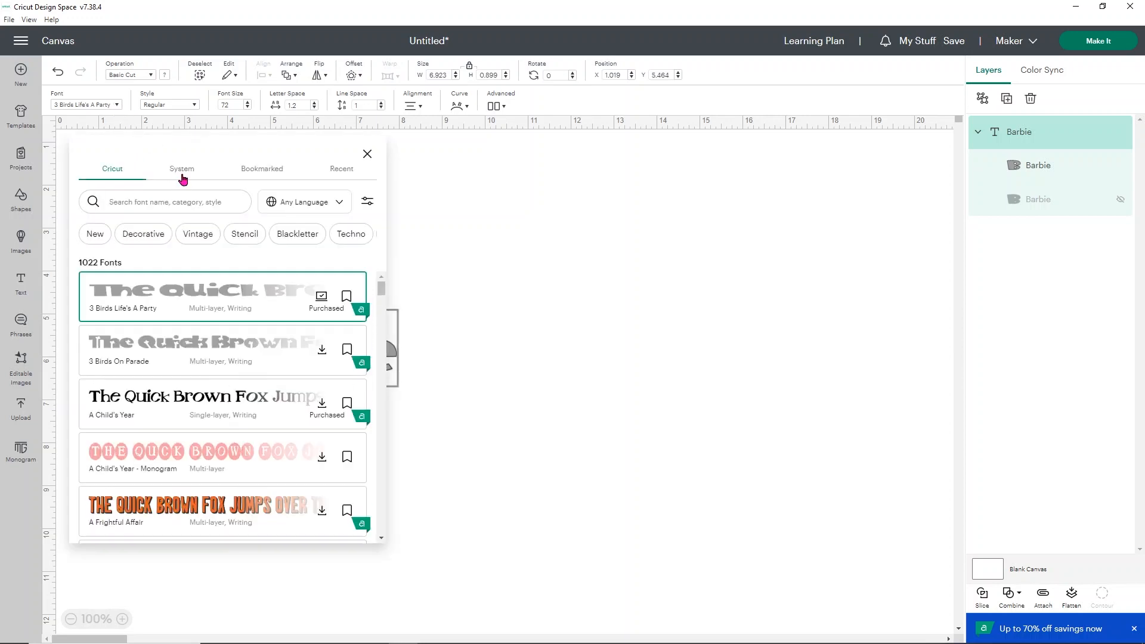
{"action": "left_click", "coordinate": [183, 176]}
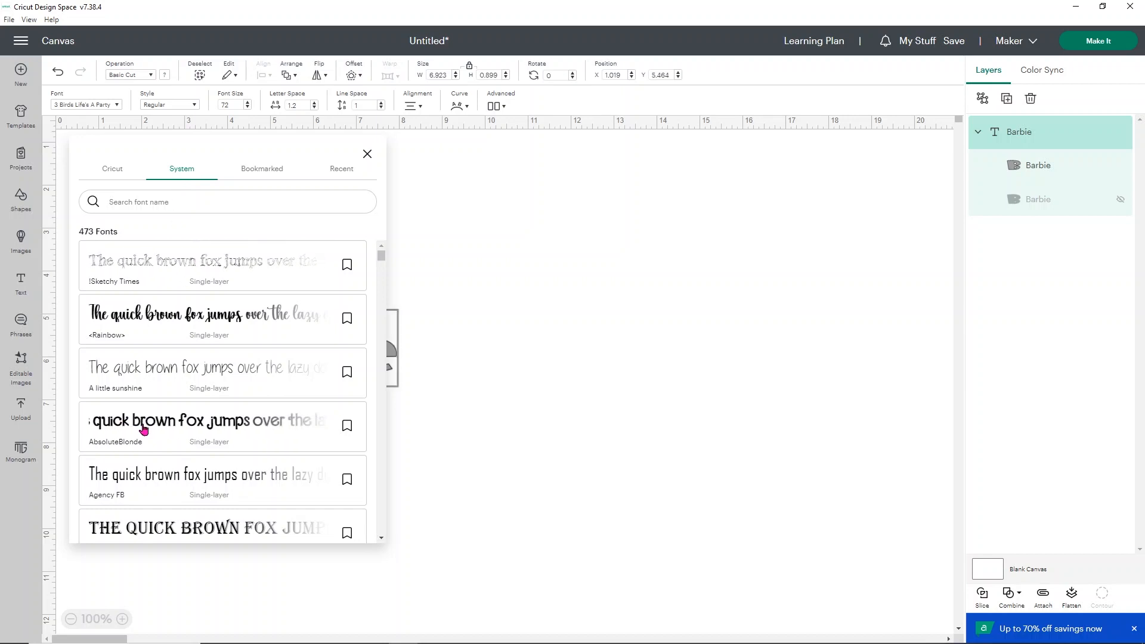
{"action": "left_click", "coordinate": [144, 430]}
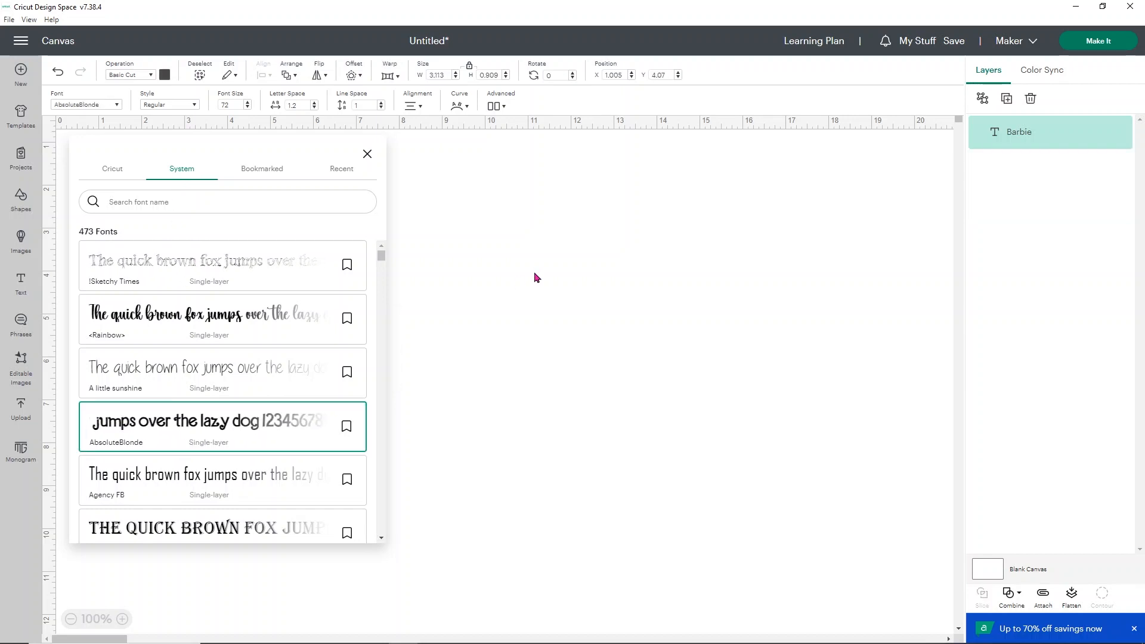
{"action": "left_click", "coordinate": [535, 275]}
{"action": "left_click_drag", "start_coordinate": [226, 309], "coordinate": [510, 360]}
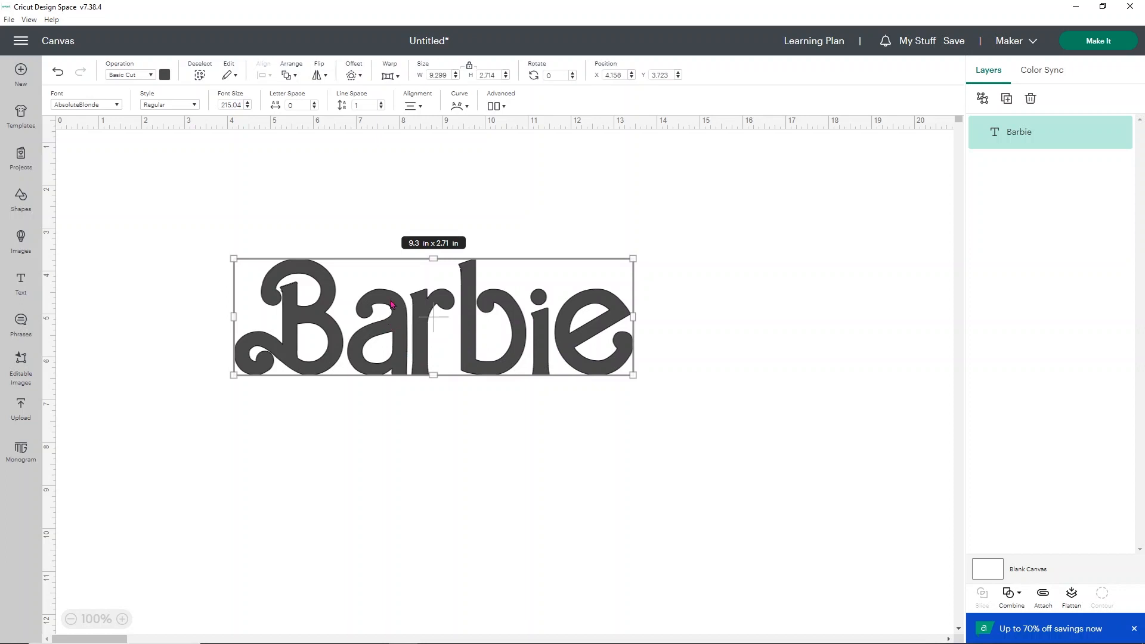
Apply a welded offset with rounded corners around the Barbie text at a distance of about 0.264 in.
{"action": "left_click", "coordinate": [351, 76]}
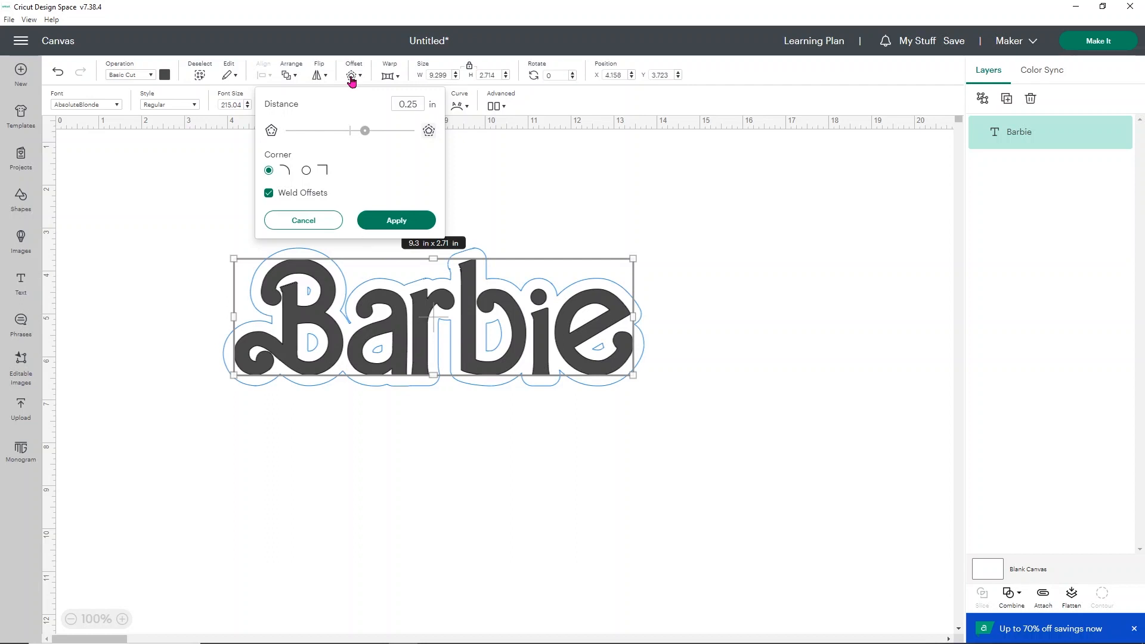
{"action": "left_click_drag", "start_coordinate": [365, 131], "coordinate": [366, 132]}
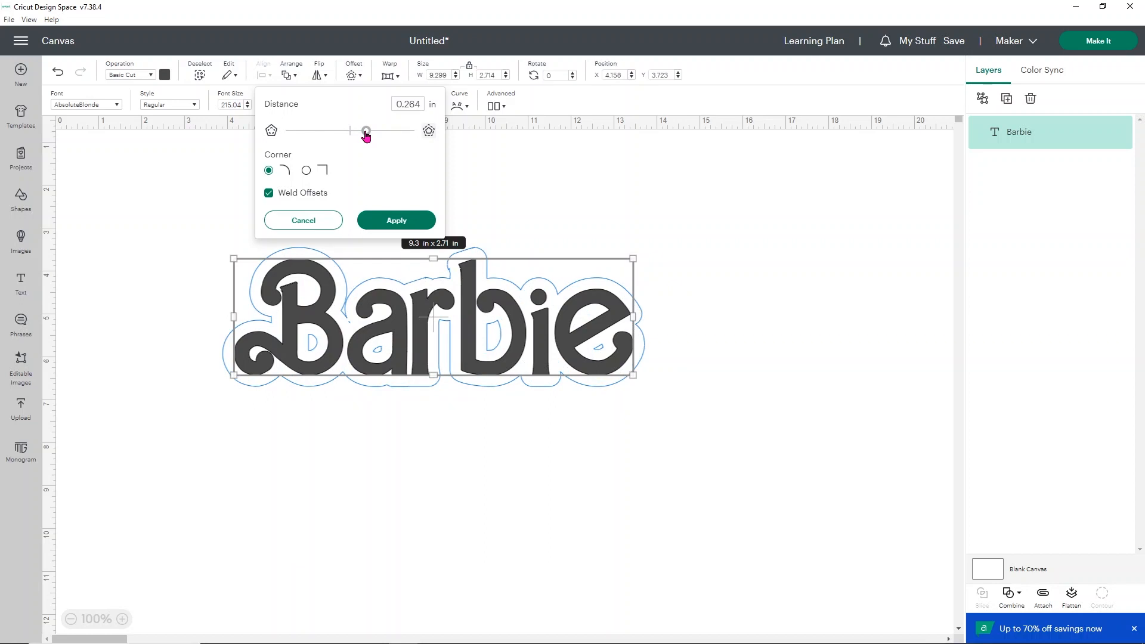
{"action": "left_click", "coordinate": [375, 223]}
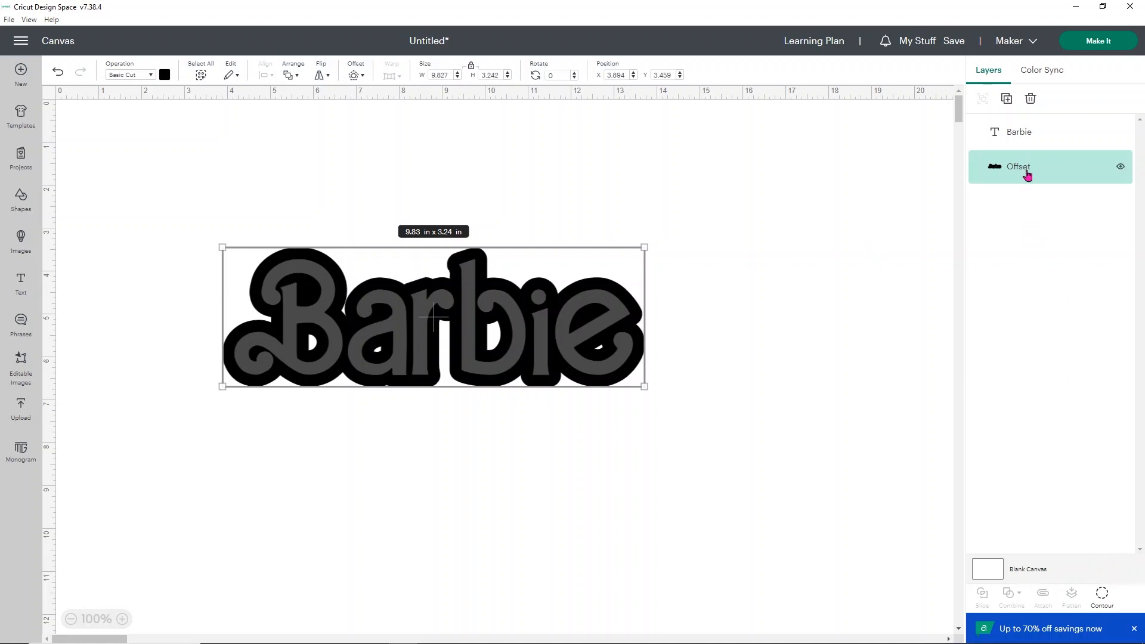
Hide all inner contours of the offset layer, including the tiny speck, keeping only its outer outline.
{"action": "left_click", "coordinate": [1106, 604]}
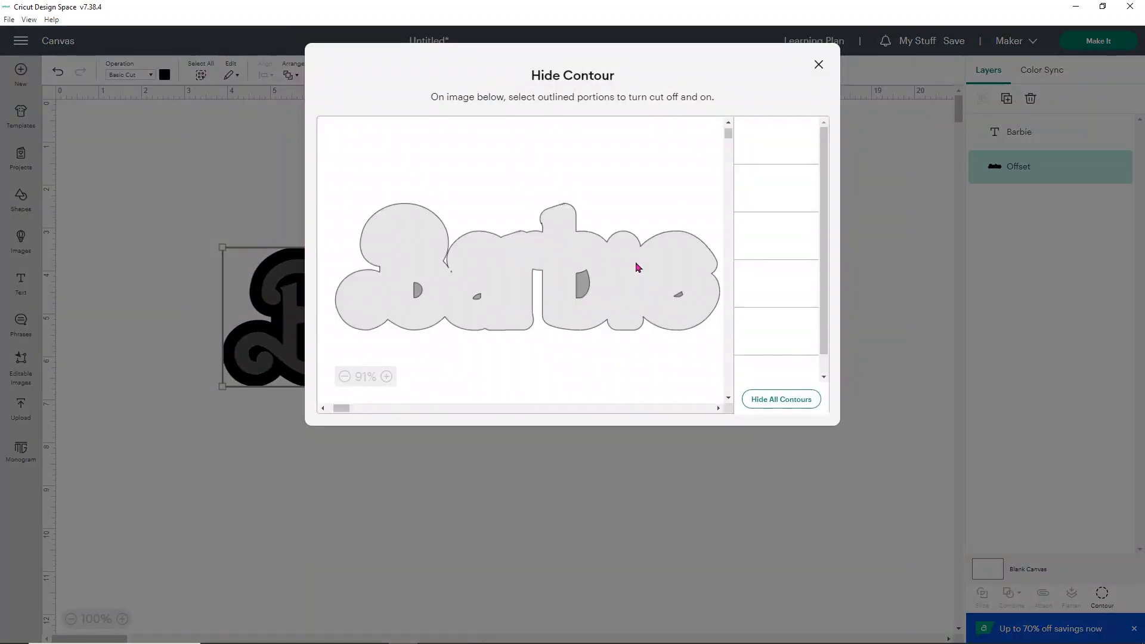
{"action": "left_click", "coordinate": [585, 286]}
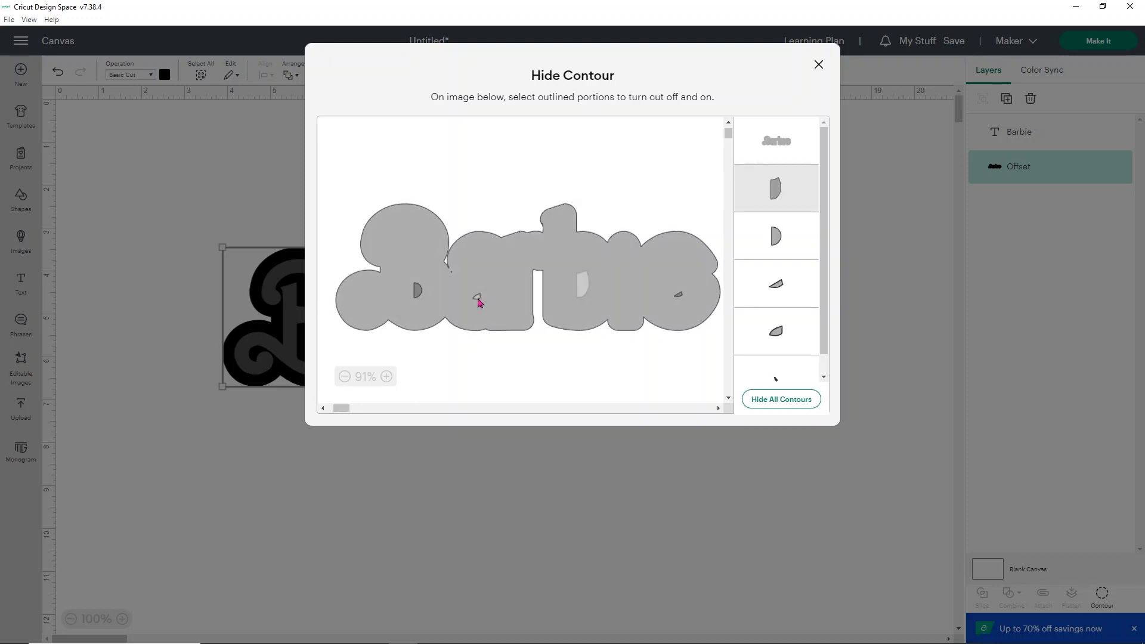
{"action": "left_click", "coordinate": [477, 297]}
{"action": "left_click", "coordinate": [418, 291]}
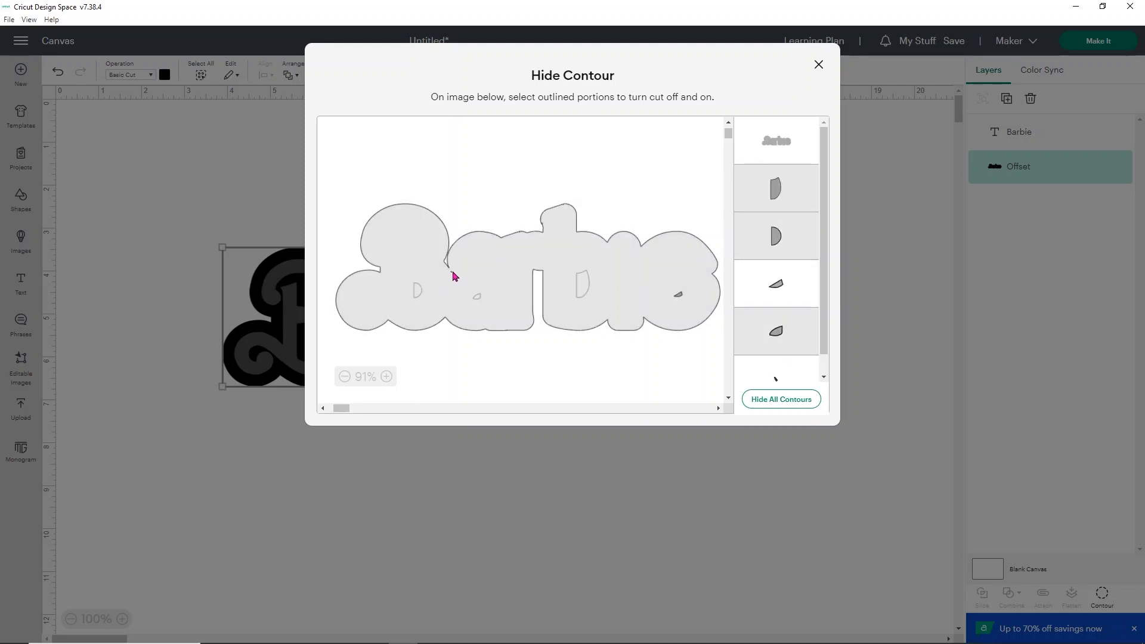
{"action": "left_click", "coordinate": [498, 278]}
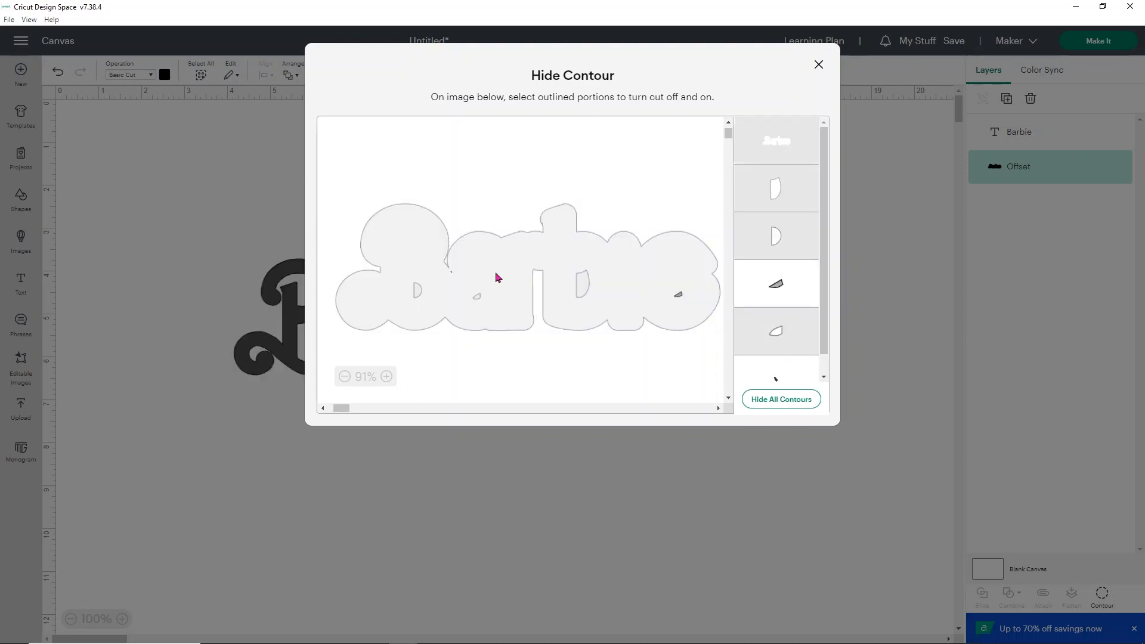
{"action": "left_click", "coordinate": [486, 272]}
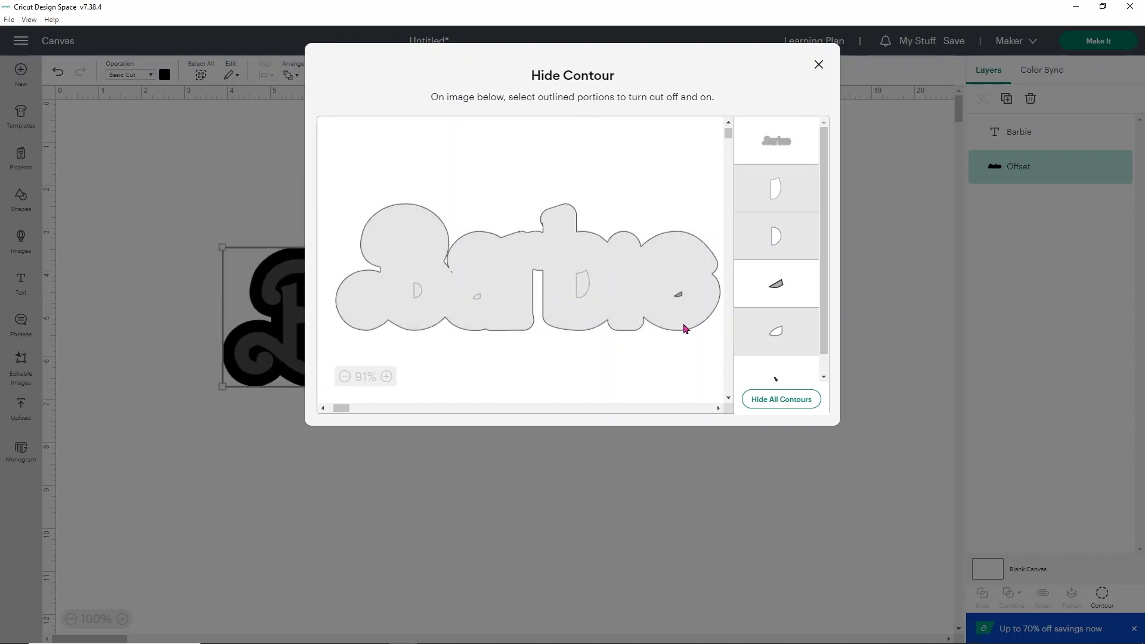
{"action": "left_click", "coordinate": [681, 298]}
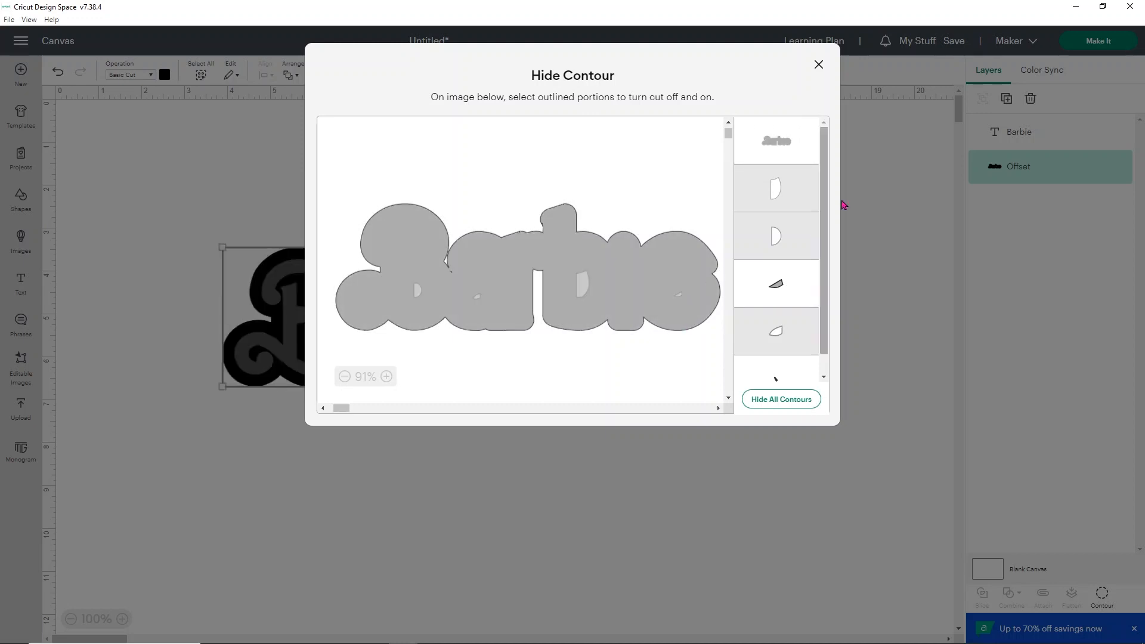
{"action": "left_click", "coordinate": [790, 380]}
{"action": "scroll", "coordinate": [794, 239], "scroll_direction": "down", "scroll_amount": 1}
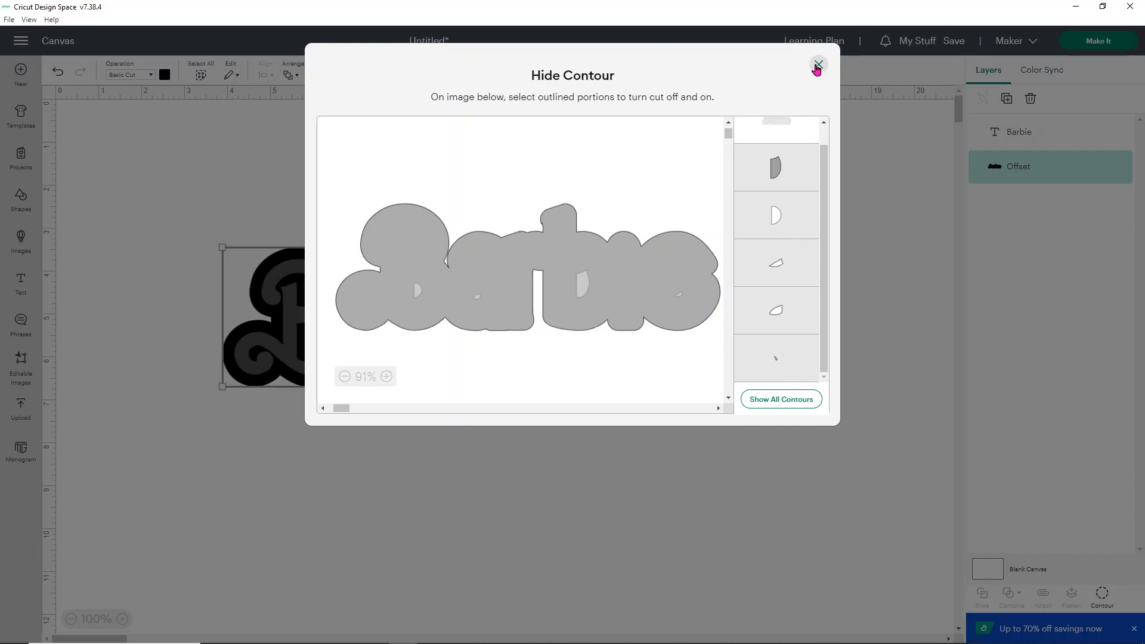
{"action": "left_click", "coordinate": [817, 65]}
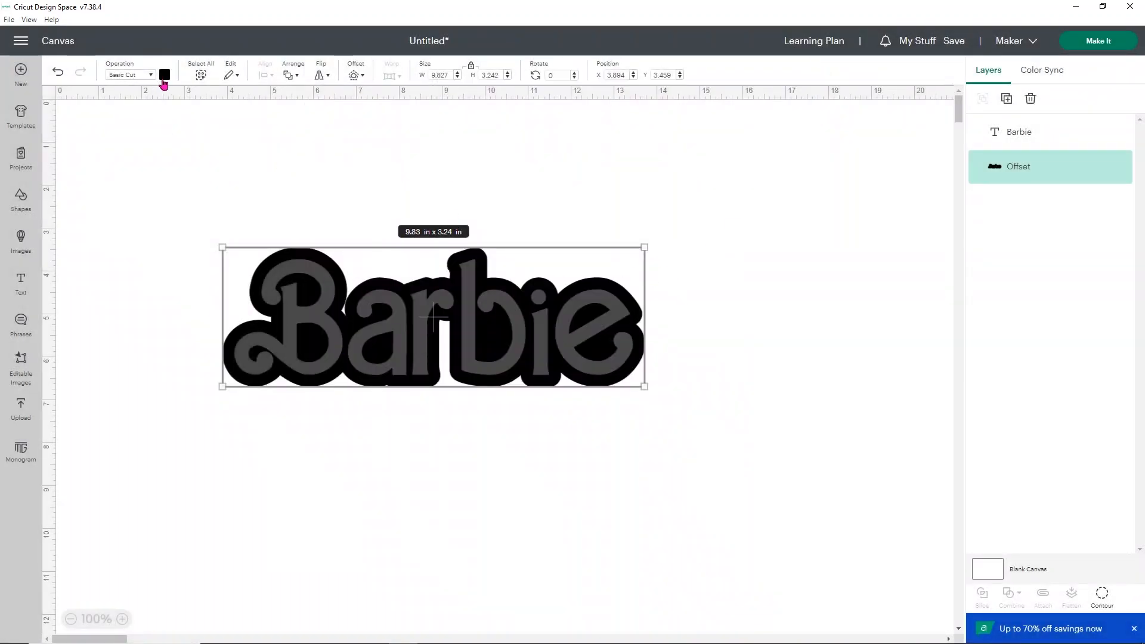
Recolor the offset layer bright pink, about #f929d1, and shift it slightly right and down to about X 4.07, Y 3.56.
{"action": "left_click", "coordinate": [163, 79]}
{"action": "left_click", "coordinate": [266, 207]}
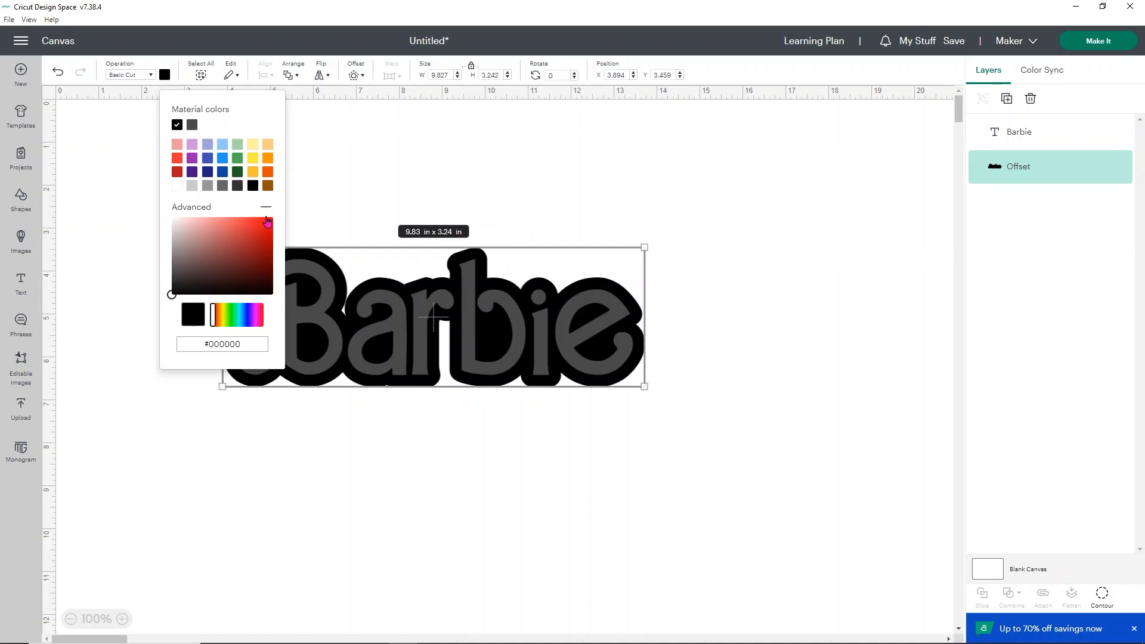
{"action": "left_click_drag", "start_coordinate": [215, 322], "coordinate": [259, 315]}
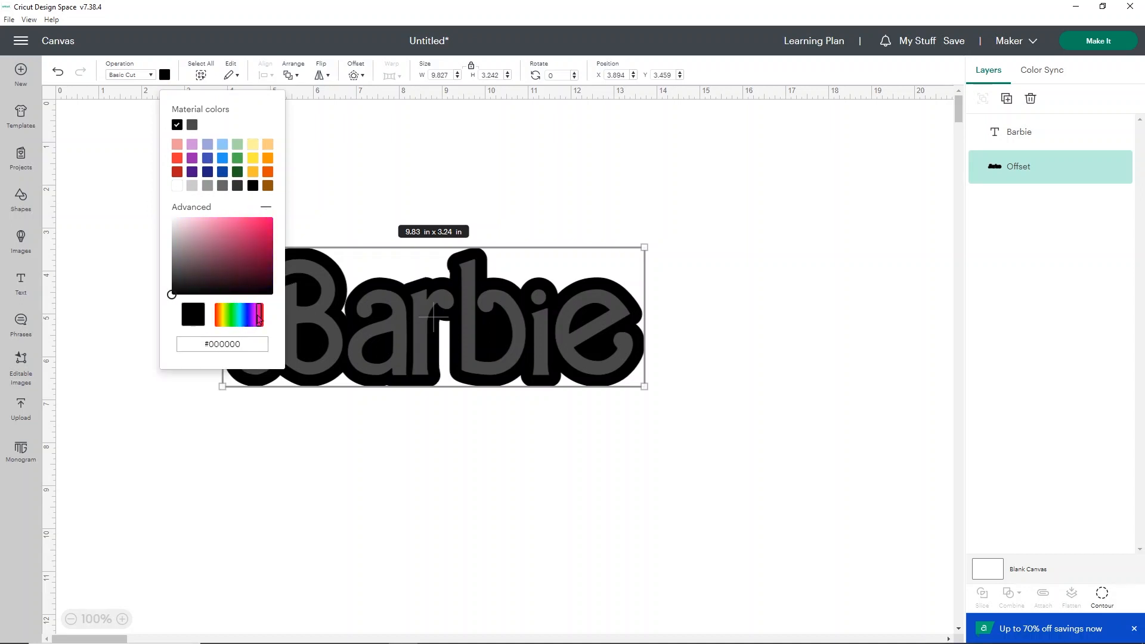
{"action": "left_click", "coordinate": [257, 319]}
{"action": "left_click", "coordinate": [256, 221]}
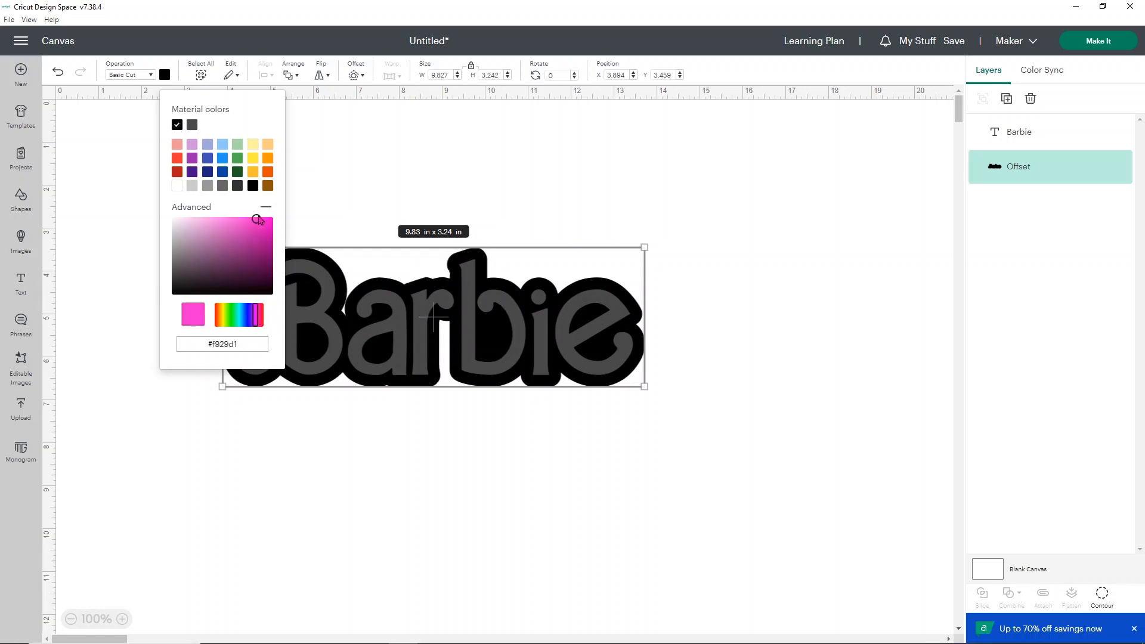
{"action": "left_click", "coordinate": [541, 139]}
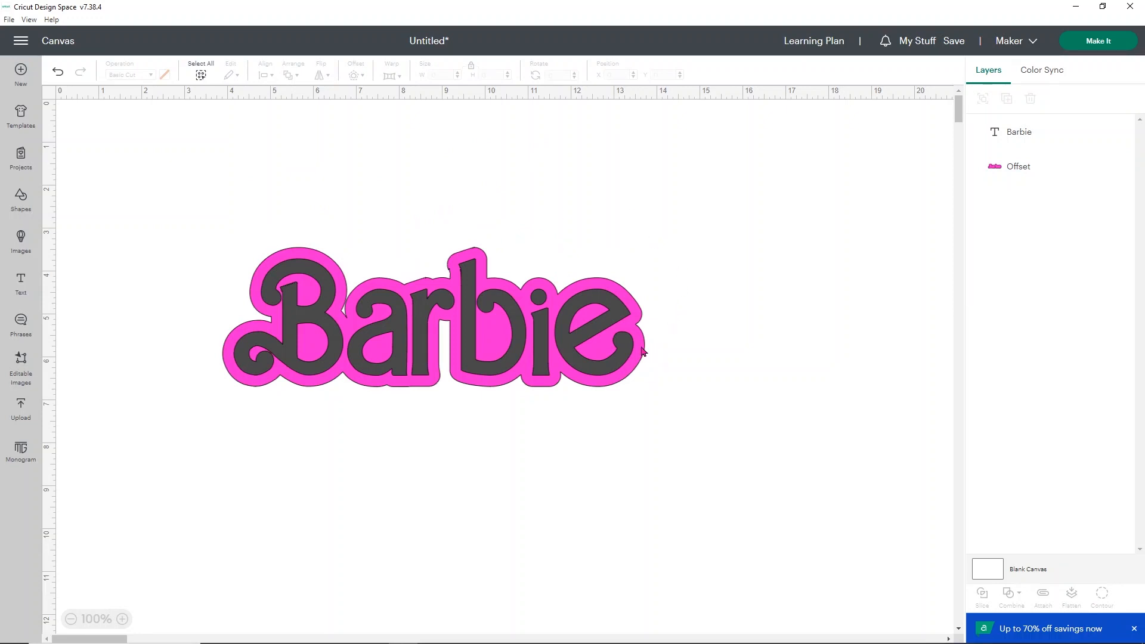
{"action": "left_click_drag", "start_coordinate": [642, 352], "coordinate": [648, 357]}
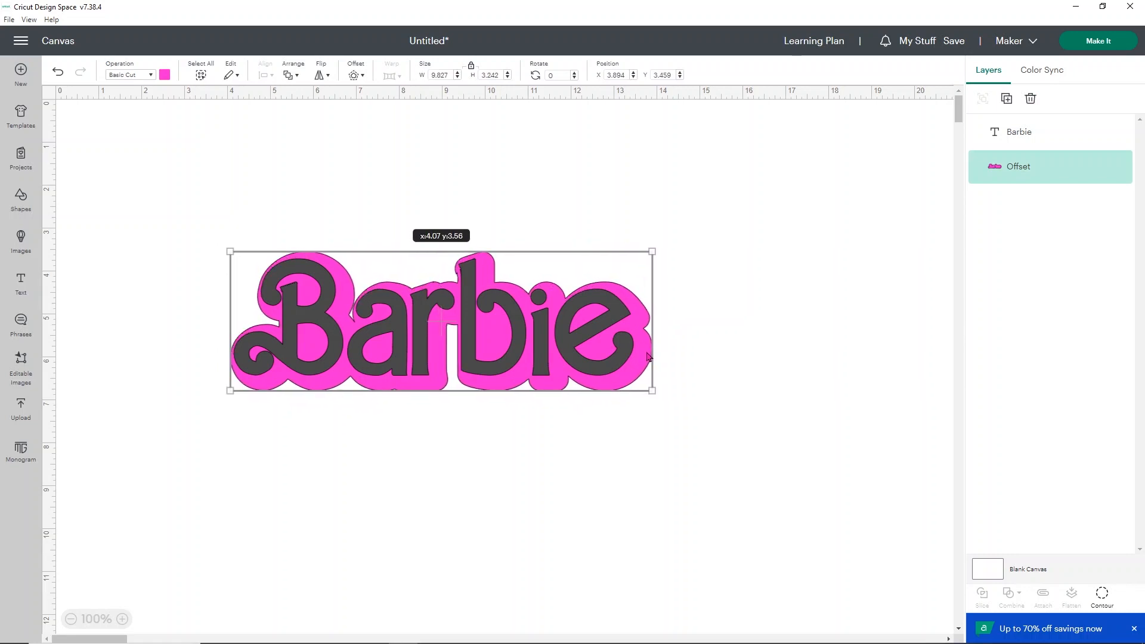
Rotate the Barbie text and its offset together counterclockwise to about 352.66 degrees.
{"action": "left_click_drag", "start_coordinate": [649, 356], "coordinate": [649, 356]}
{"action": "left_click", "coordinate": [664, 442]}
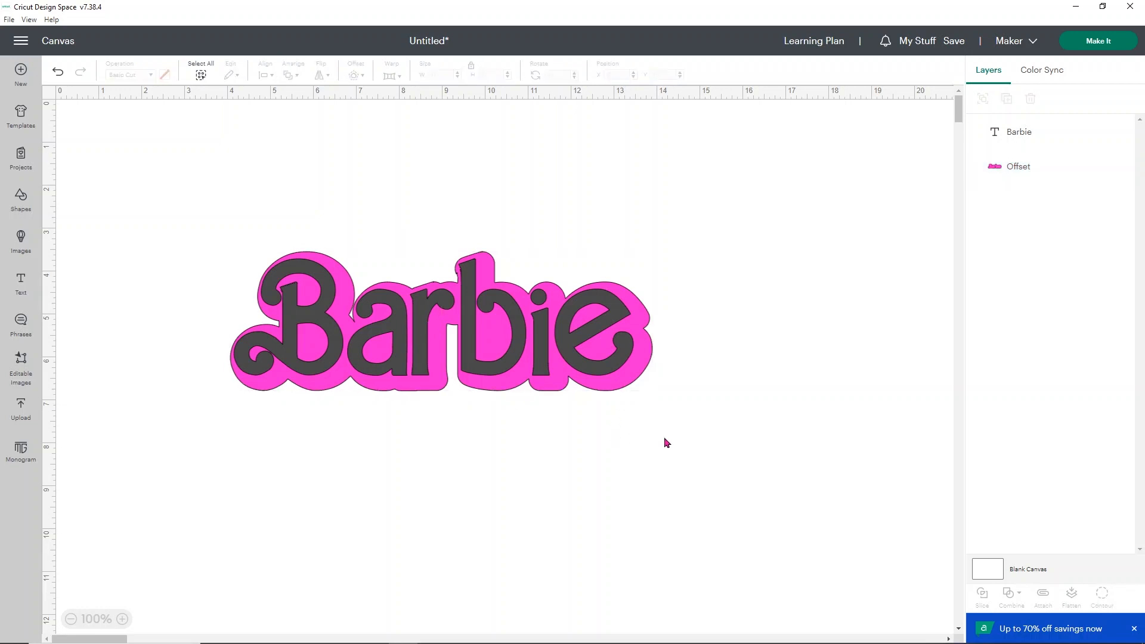
{"action": "left_click_drag", "start_coordinate": [686, 440], "coordinate": [281, 233]}
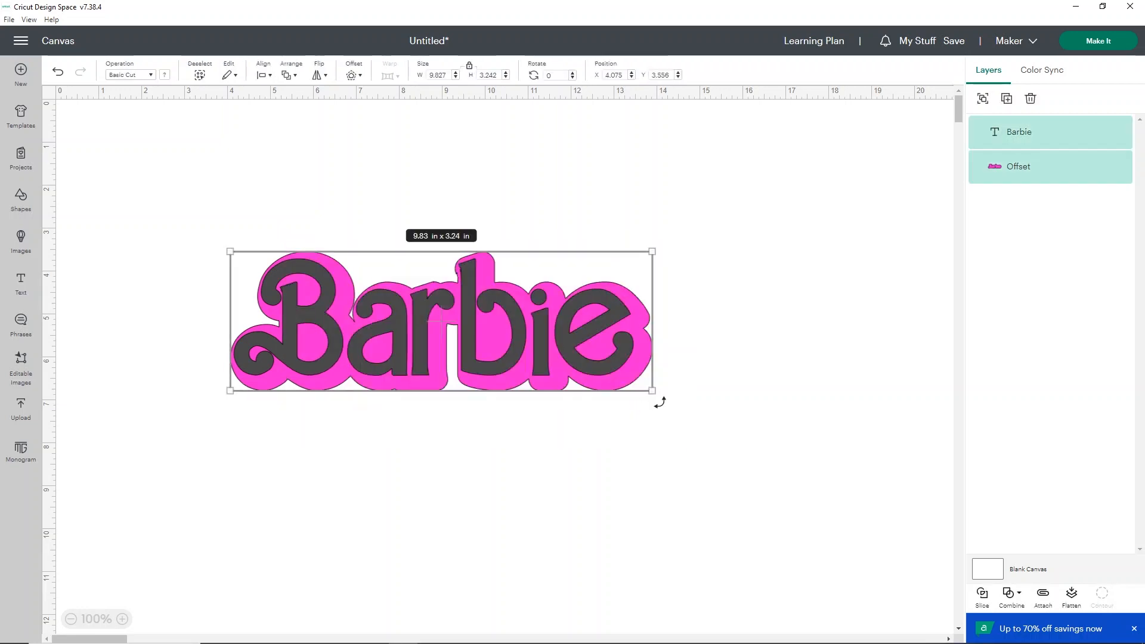
{"action": "left_click_drag", "start_coordinate": [661, 402], "coordinate": [678, 371]}
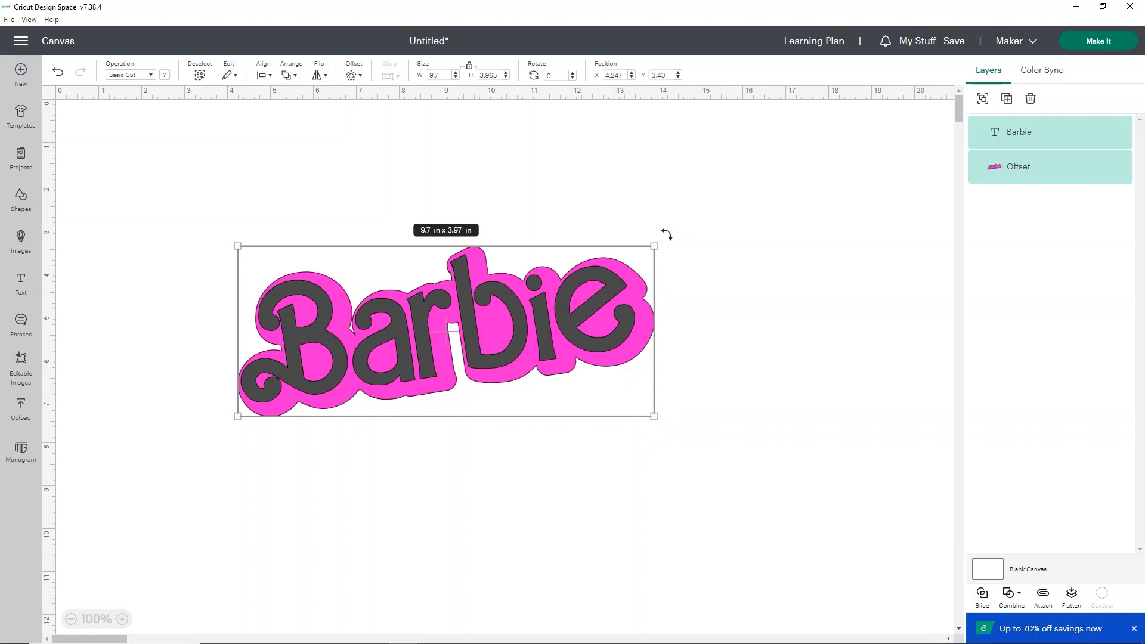
{"action": "mouse_move", "coordinate": [666, 234]}
{"action": "left_mouse_down"}
{"action": "mouse_move", "coordinate": [677, 263]}
{"action": "mouse_move", "coordinate": [647, 220]}
{"action": "mouse_move", "coordinate": [654, 233]}
{"action": "left_mouse_up"}
{"action": "left_click", "coordinate": [710, 274]}
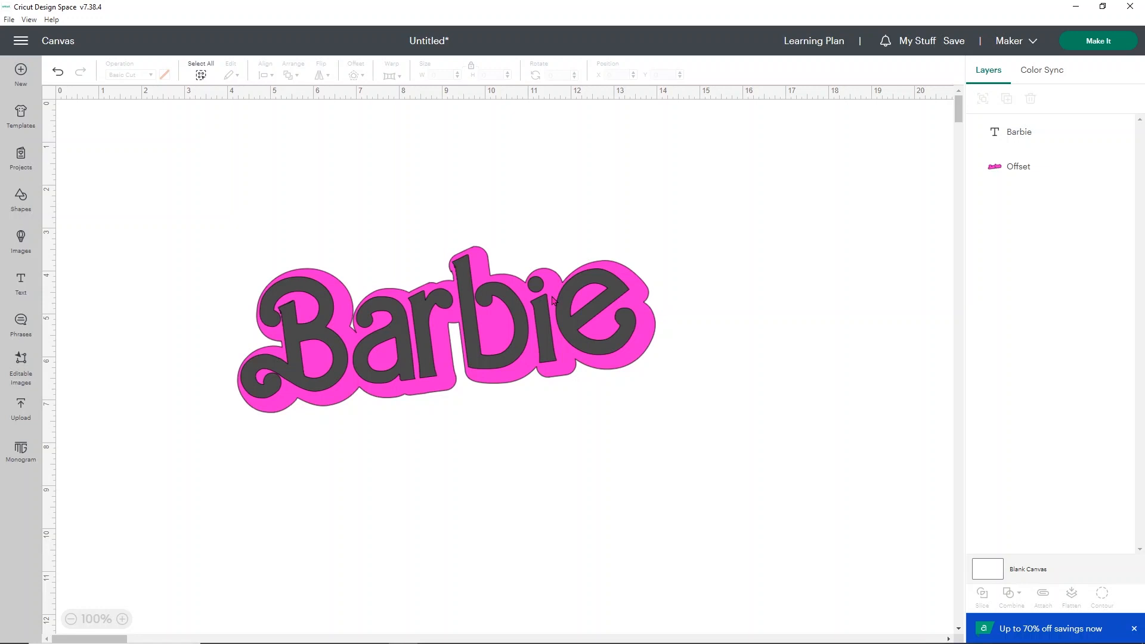
Shift the pink offset layer slightly behind the rotated text to about X 4.16, Y 3.45.
{"action": "left_click", "coordinate": [646, 352]}
{"action": "left_click_drag", "start_coordinate": [644, 348], "coordinate": [643, 348]}
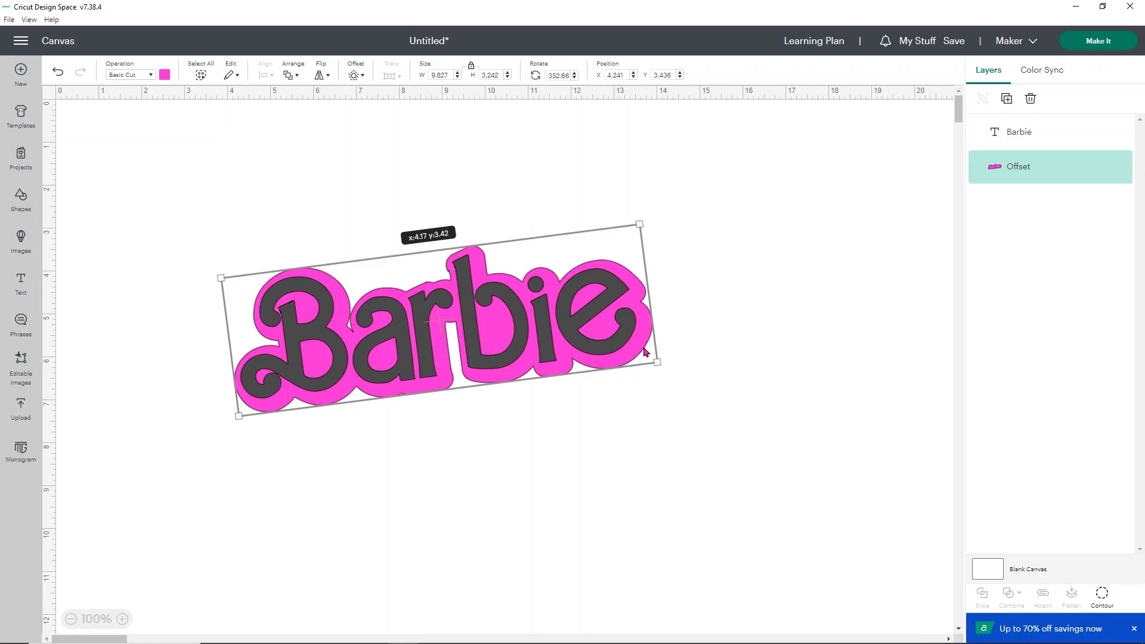
{"action": "left_click_drag", "start_coordinate": [644, 350], "coordinate": [645, 353]}
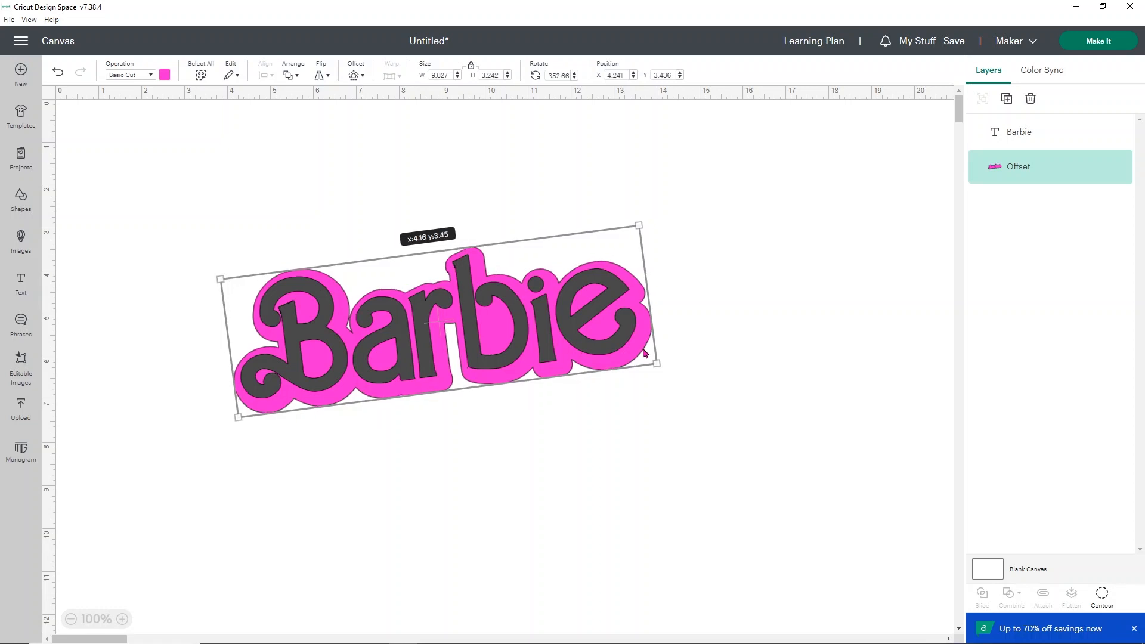
{"action": "left_click", "coordinate": [715, 333]}
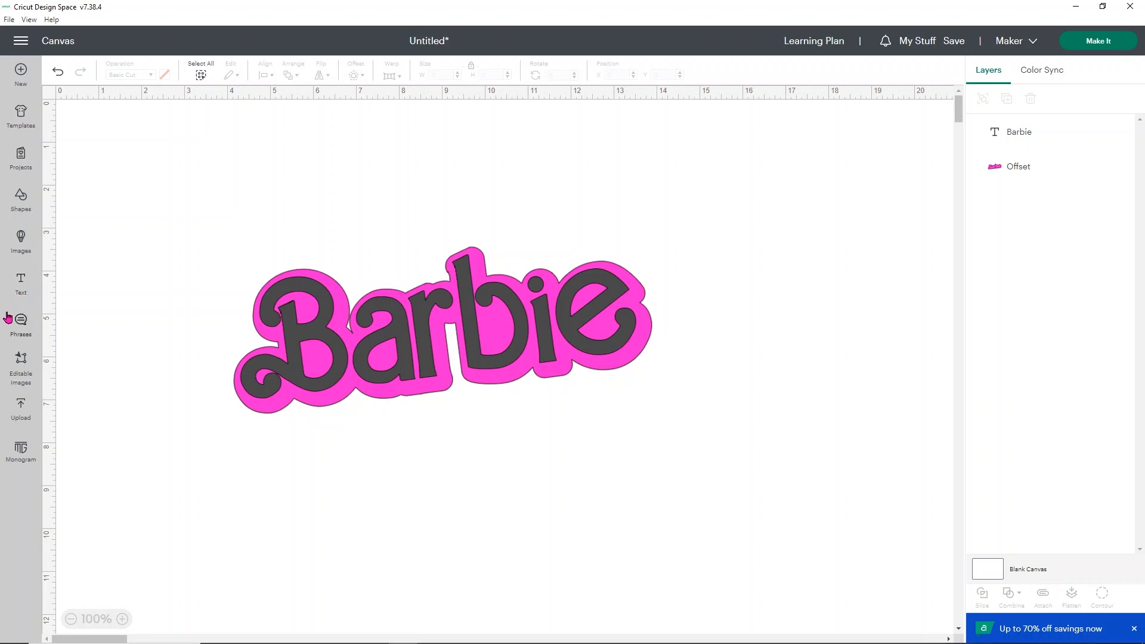
Insert a circle, enlarge it to about 8.96 in, and position it over the Barbie design at about X 4.68, Y 1.54.
{"action": "left_click", "coordinate": [21, 202]}
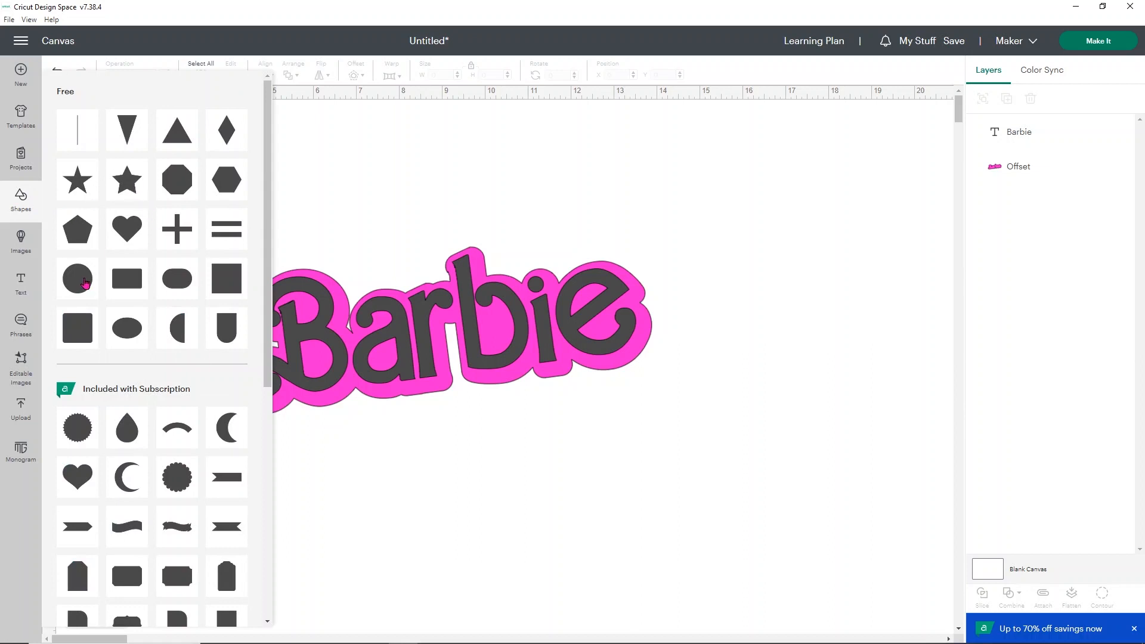
{"action": "left_click", "coordinate": [81, 280]}
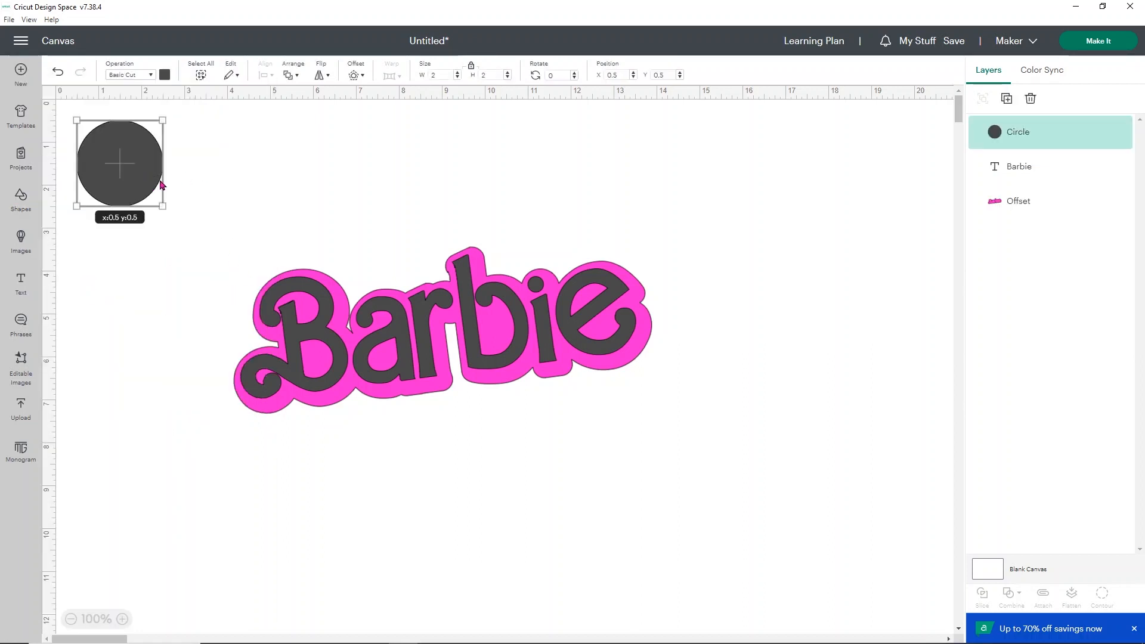
{"action": "left_click_drag", "start_coordinate": [158, 182], "coordinate": [473, 427]}
{"action": "left_click_drag", "start_coordinate": [390, 297], "coordinate": [479, 333]}
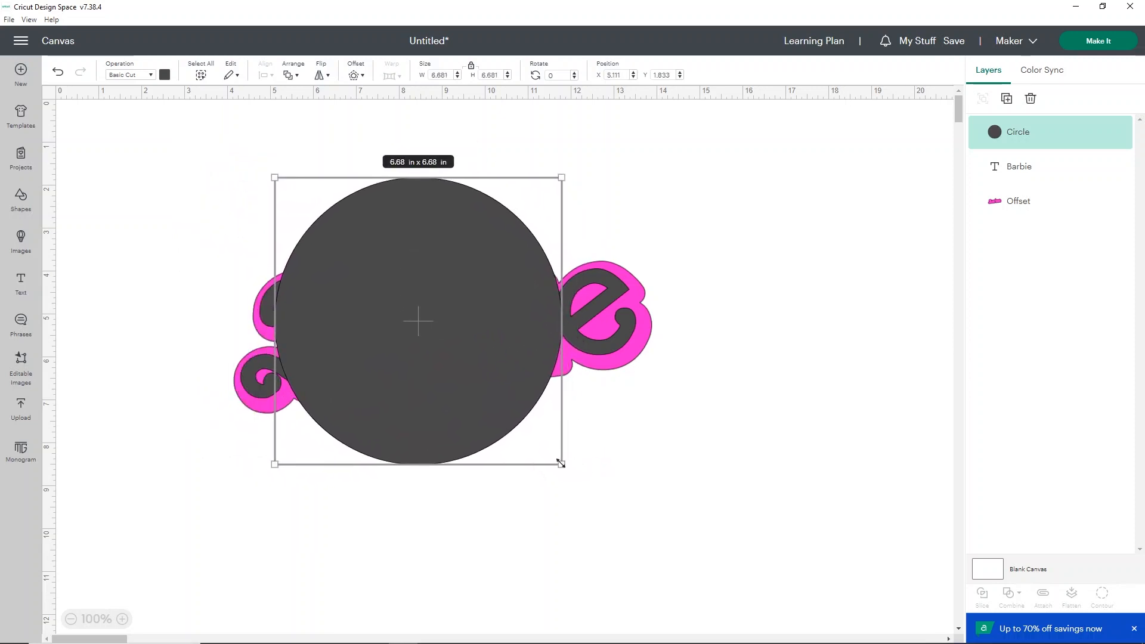
{"action": "left_click_drag", "start_coordinate": [560, 462], "coordinate": [659, 518]}
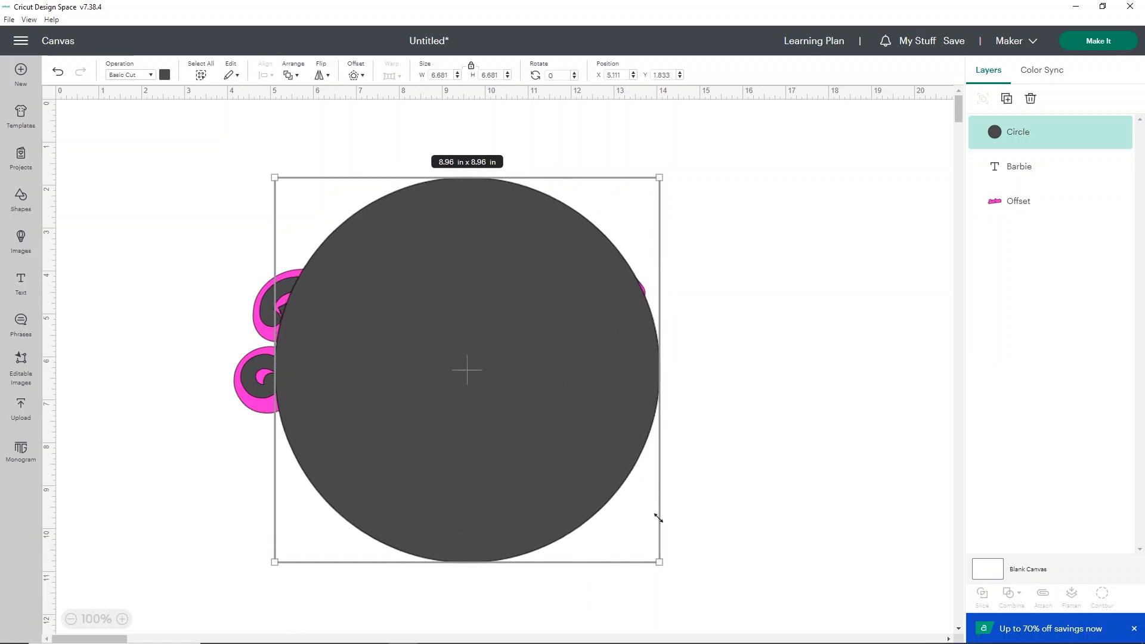
{"action": "left_click_drag", "start_coordinate": [619, 461], "coordinate": [602, 452]}
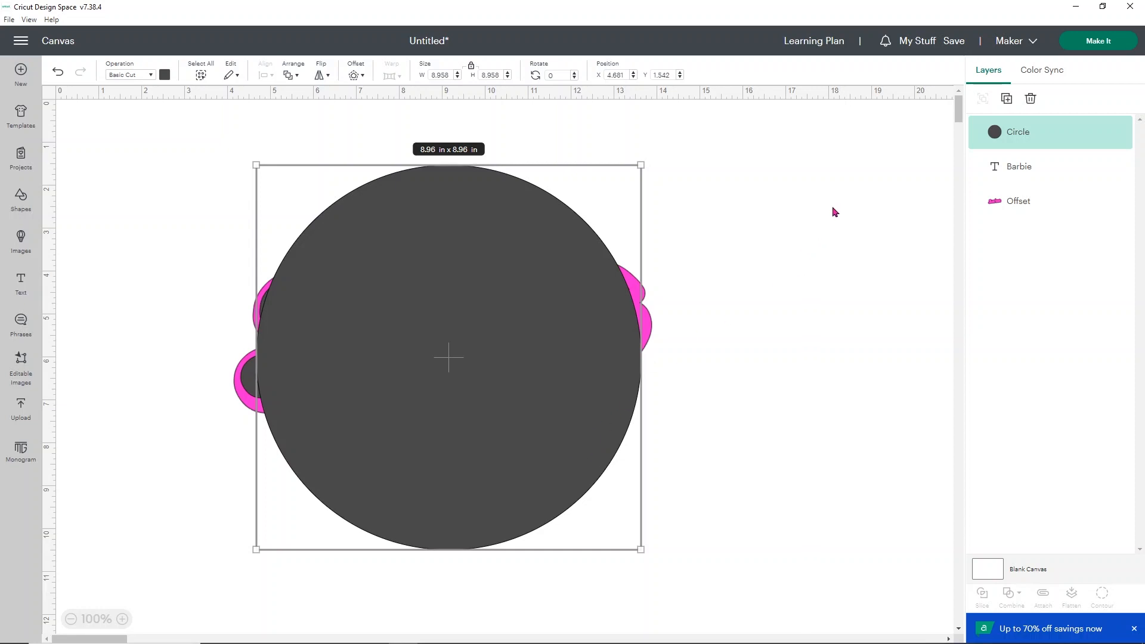
Duplicate the circle, set the copy's size to 8.5 in, and place it inside the original circle.
{"action": "left_click", "coordinate": [1007, 99]}
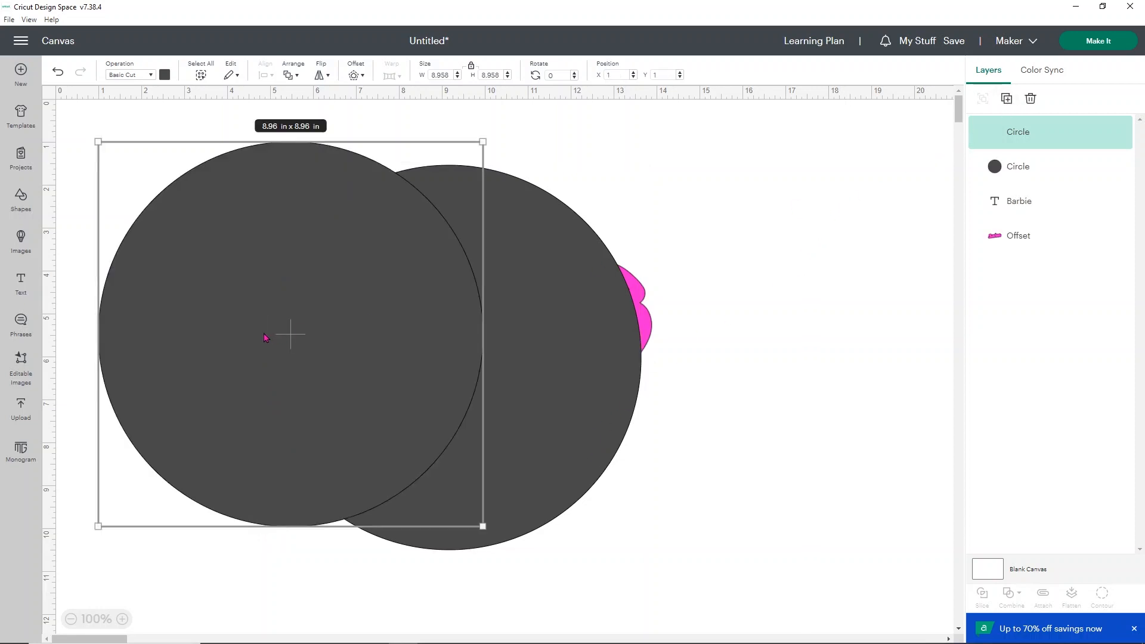
{"action": "left_click_drag", "start_coordinate": [266, 332], "coordinate": [291, 369]}
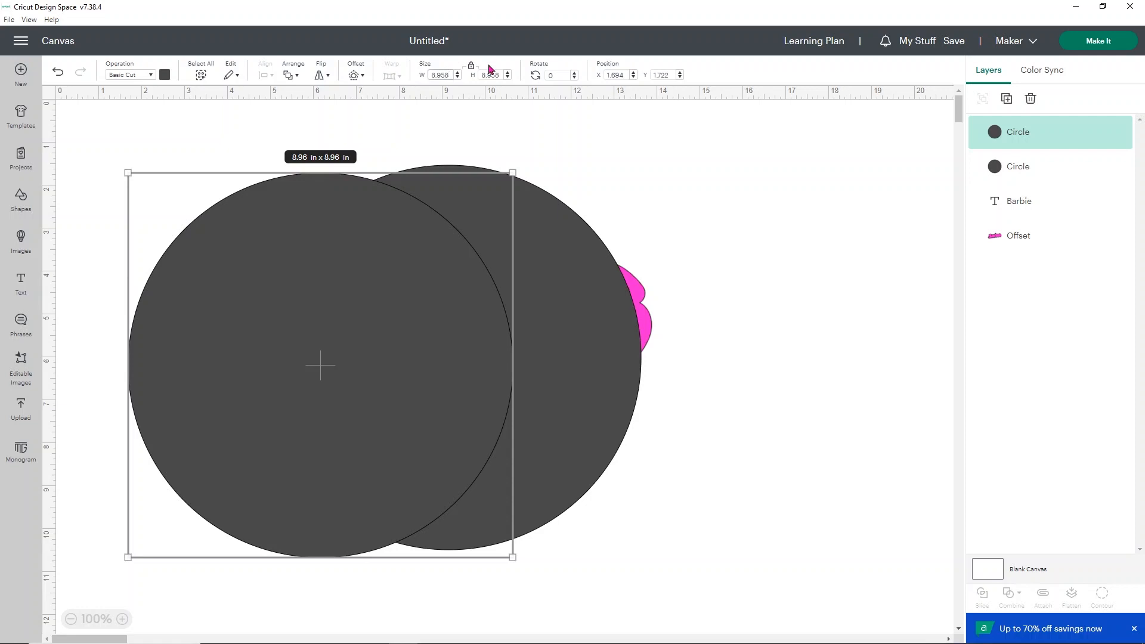
{"action": "type", "text": ".5"}
{"action": "key", "text": "Return"}
{"action": "left_click_drag", "start_coordinate": [230, 417], "coordinate": [370, 417]}
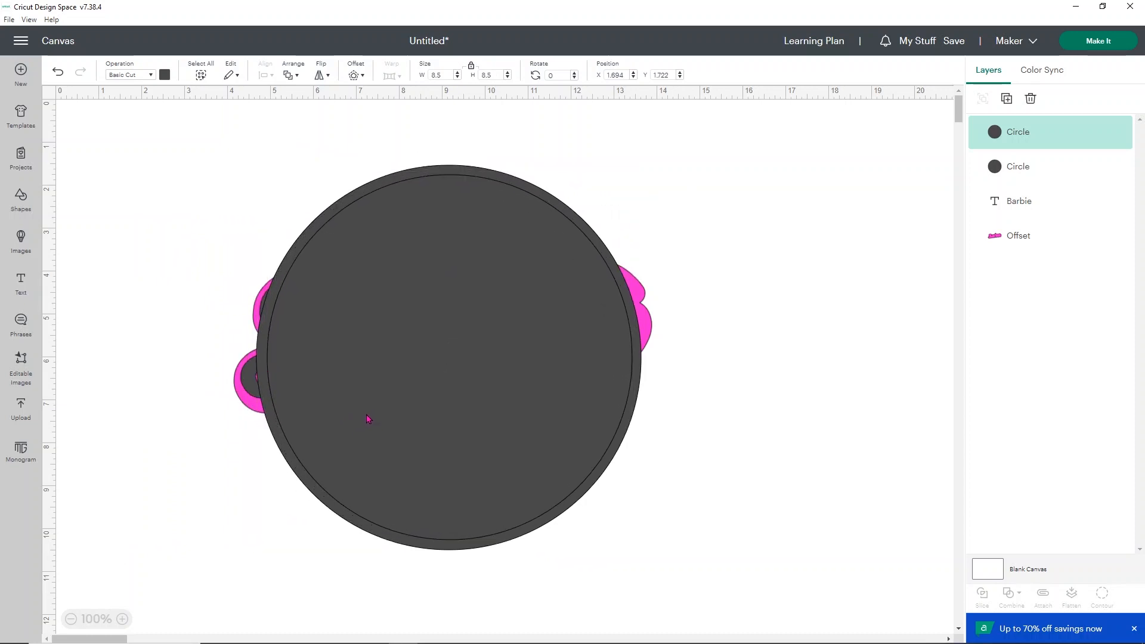
Resize the smaller circle to 8.7 in and center-align it with the larger circle.
{"action": "left_click", "coordinate": [454, 74]}
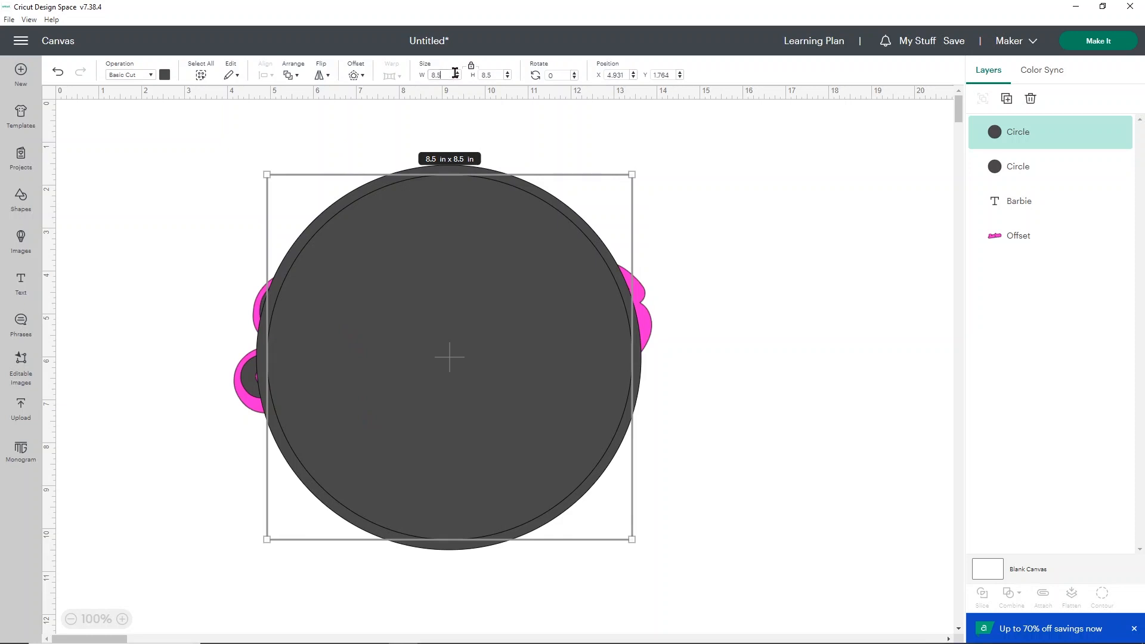
{"action": "key", "text": "BackSpace"}
{"action": "key", "text": "Return"}
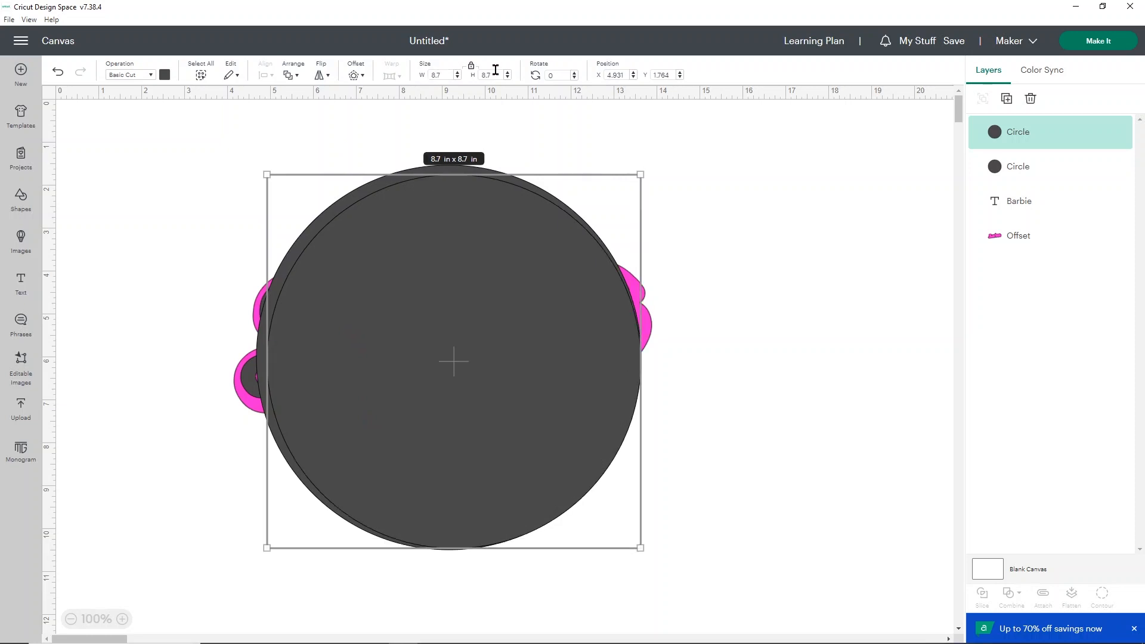
{"action": "left_click_drag", "start_coordinate": [473, 260], "coordinate": [467, 256]}
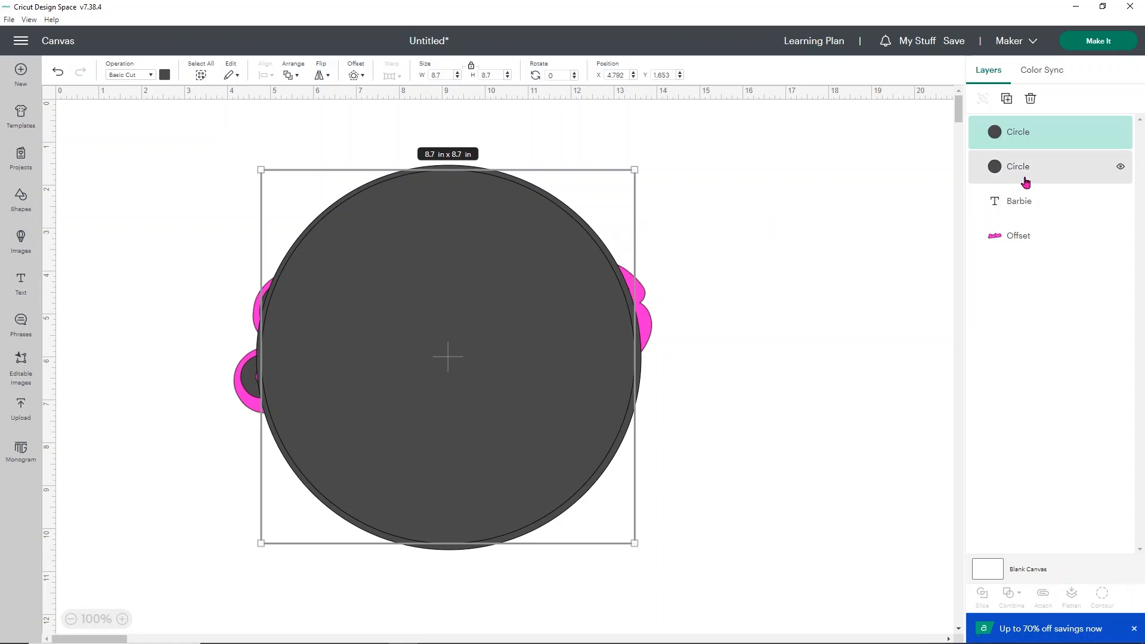
{"action": "left_click", "coordinate": [1045, 168], "text": "shift"}
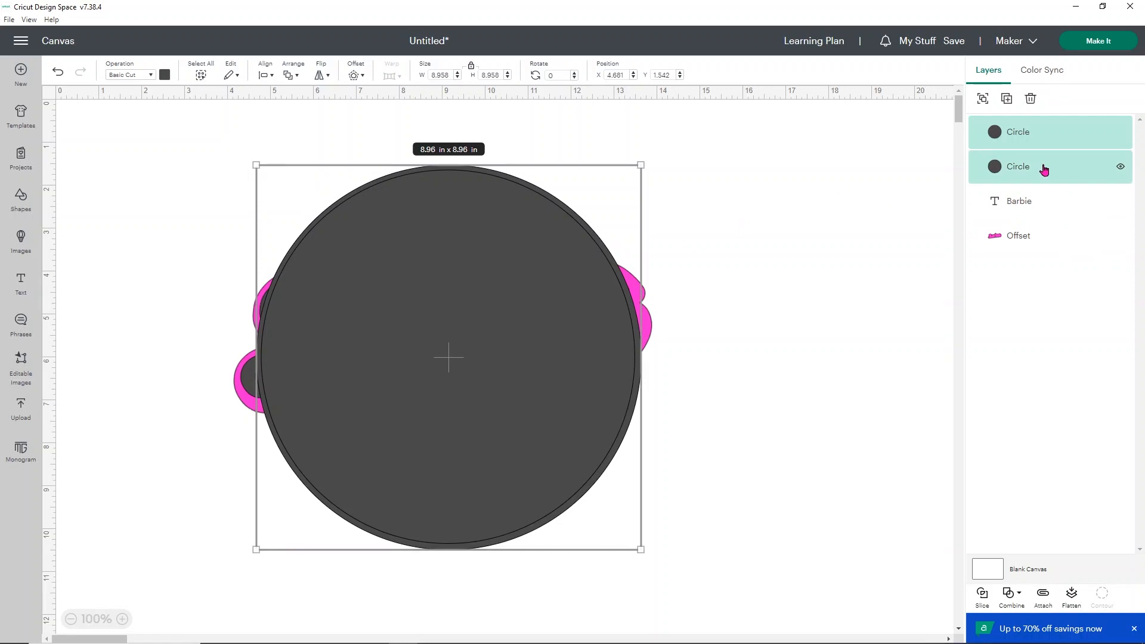
{"action": "left_click", "coordinate": [266, 78]}
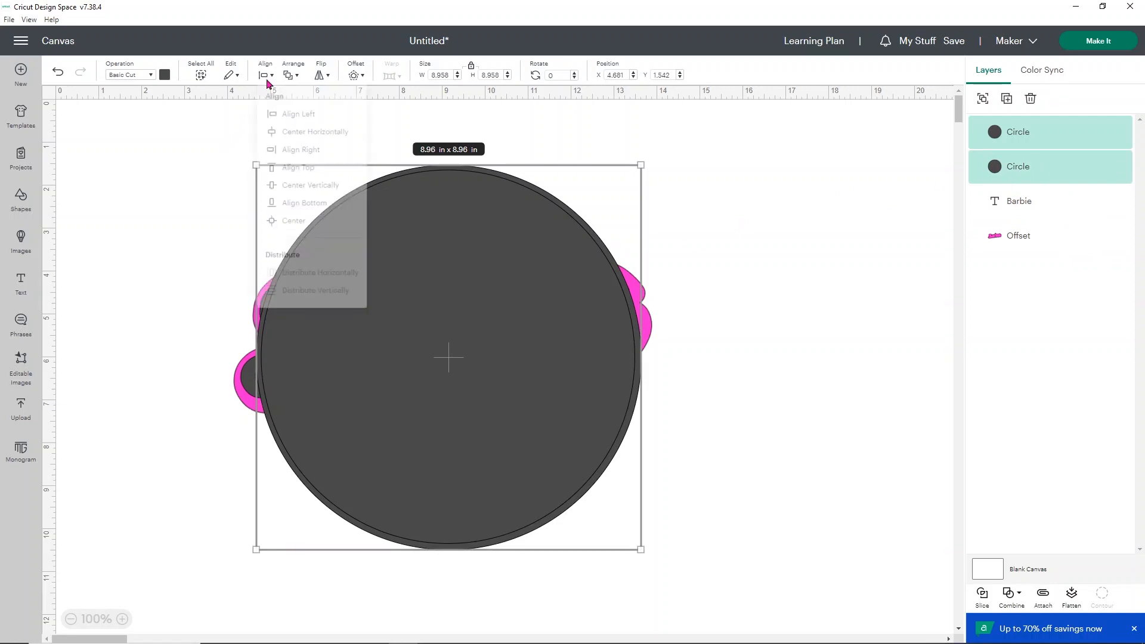
{"action": "left_click", "coordinate": [300, 248]}
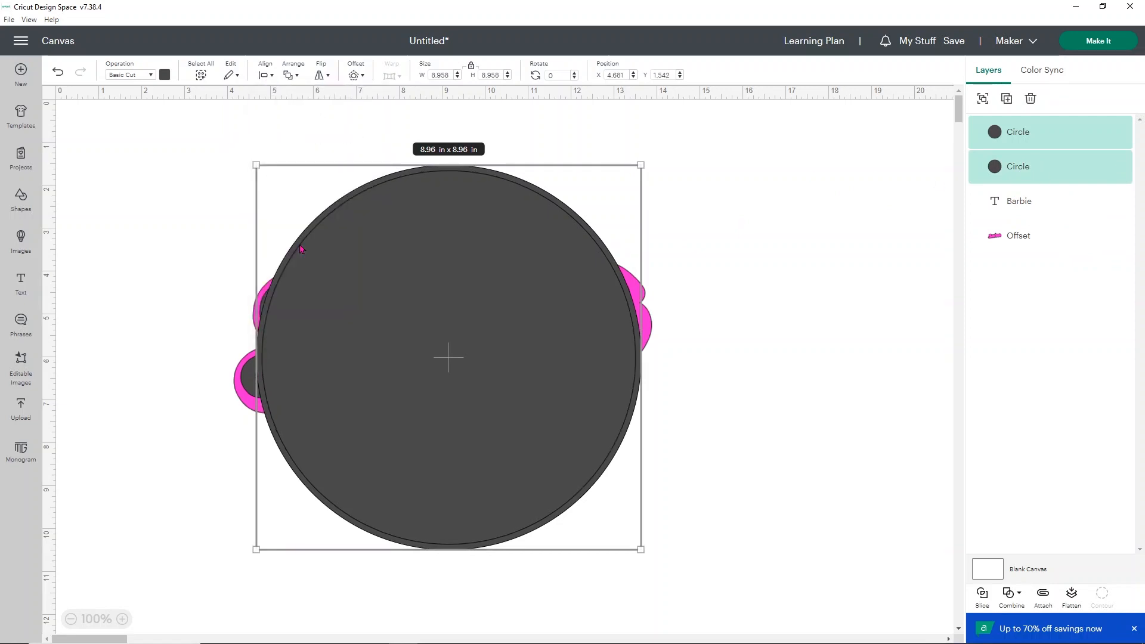
Slice the two circles and delete both solid inner discs, keeping only the thin ring.
{"action": "left_click", "coordinate": [982, 596]}
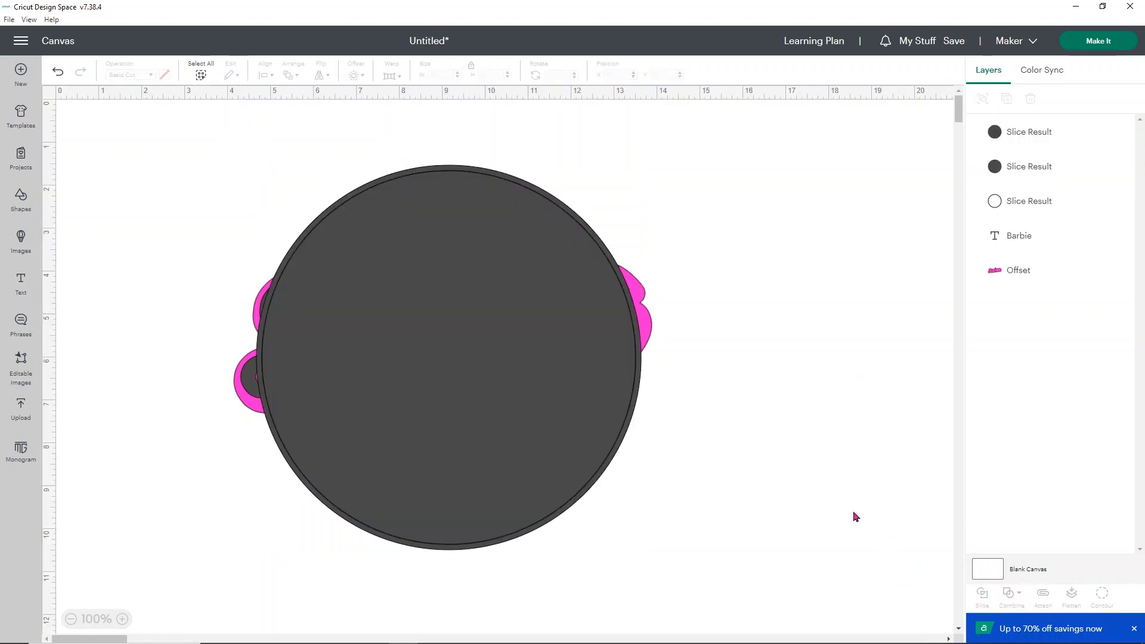
{"action": "left_click", "coordinate": [548, 369]}
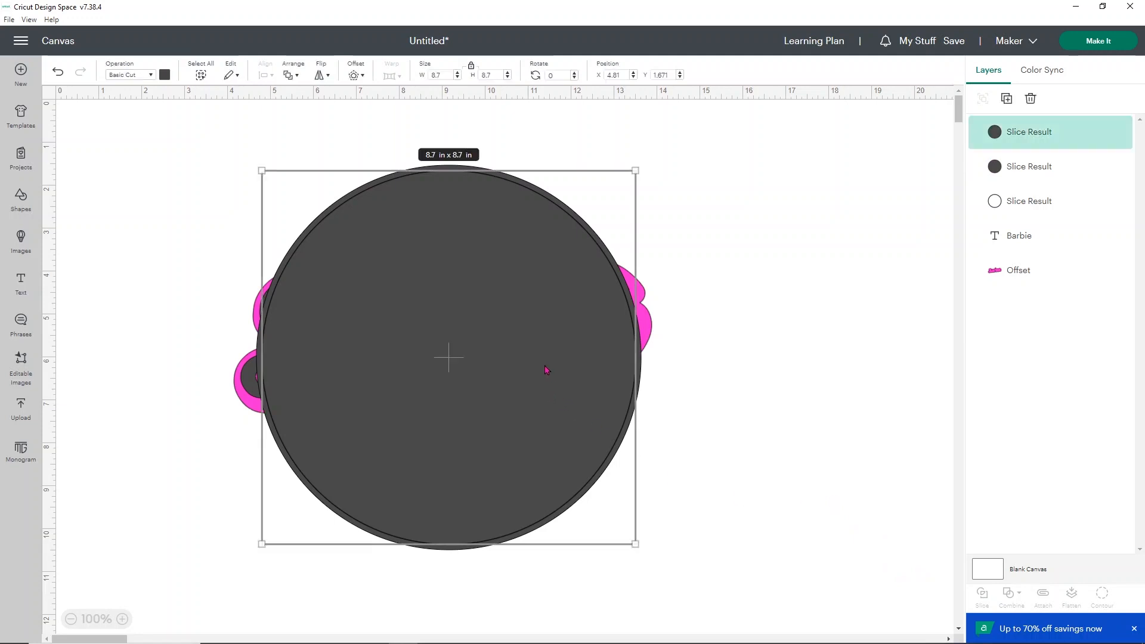
{"action": "key", "text": "Delete"}
{"action": "left_click", "coordinate": [548, 369]}
{"action": "key", "text": "Delete"}
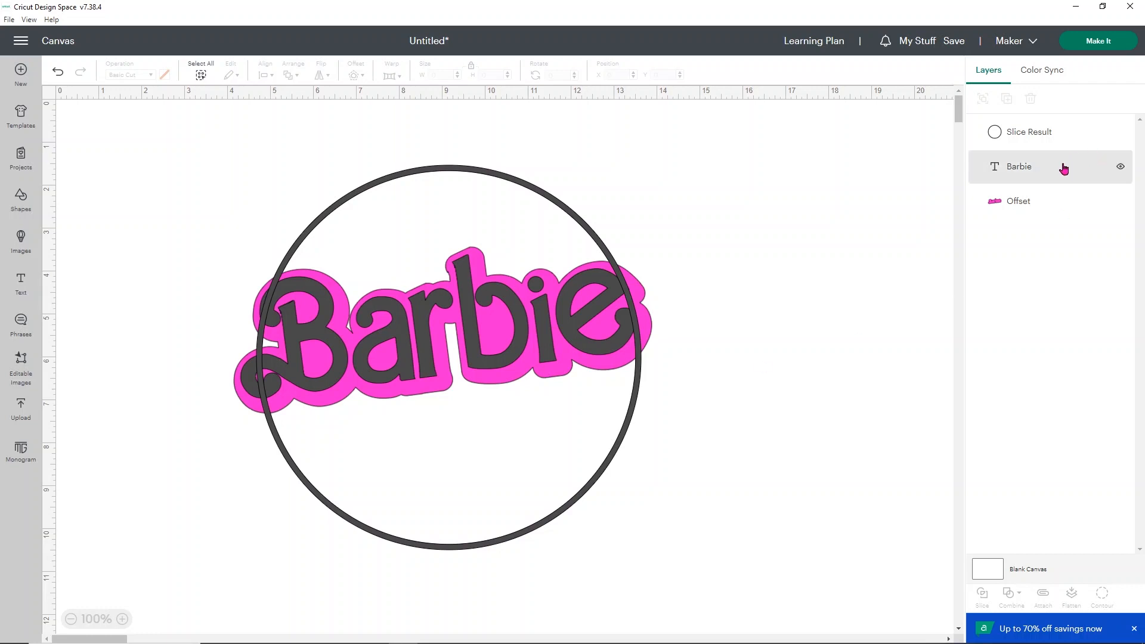
Attach the Barbie text and its pink offset layer to each other.
{"action": "left_click", "coordinate": [1033, 172]}
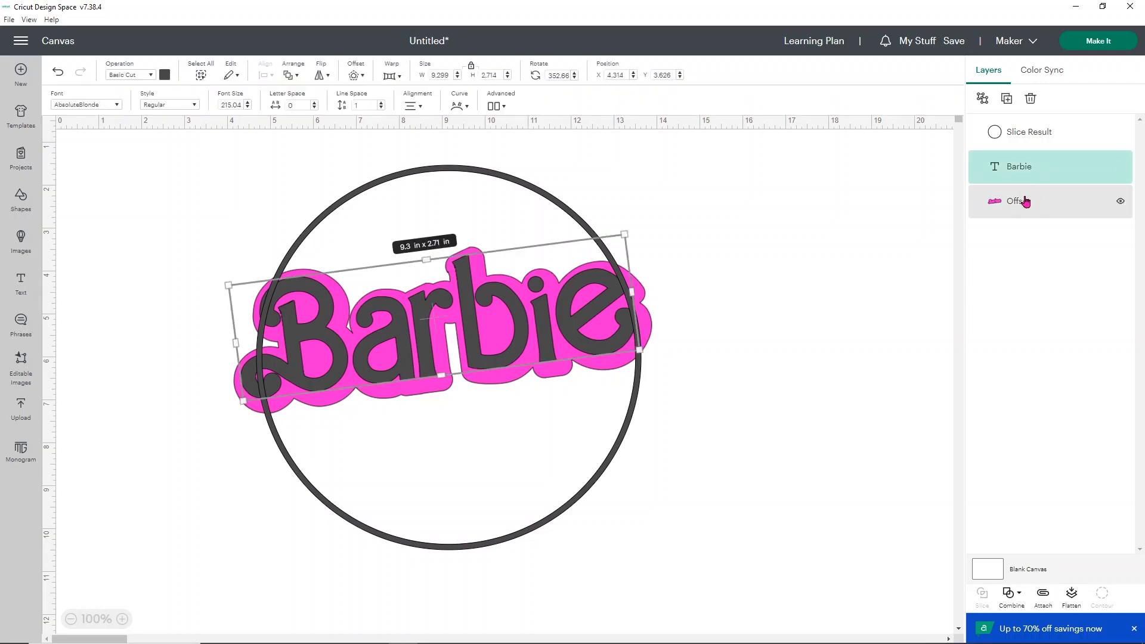
{"action": "left_click", "coordinate": [1022, 200], "text": "shift"}
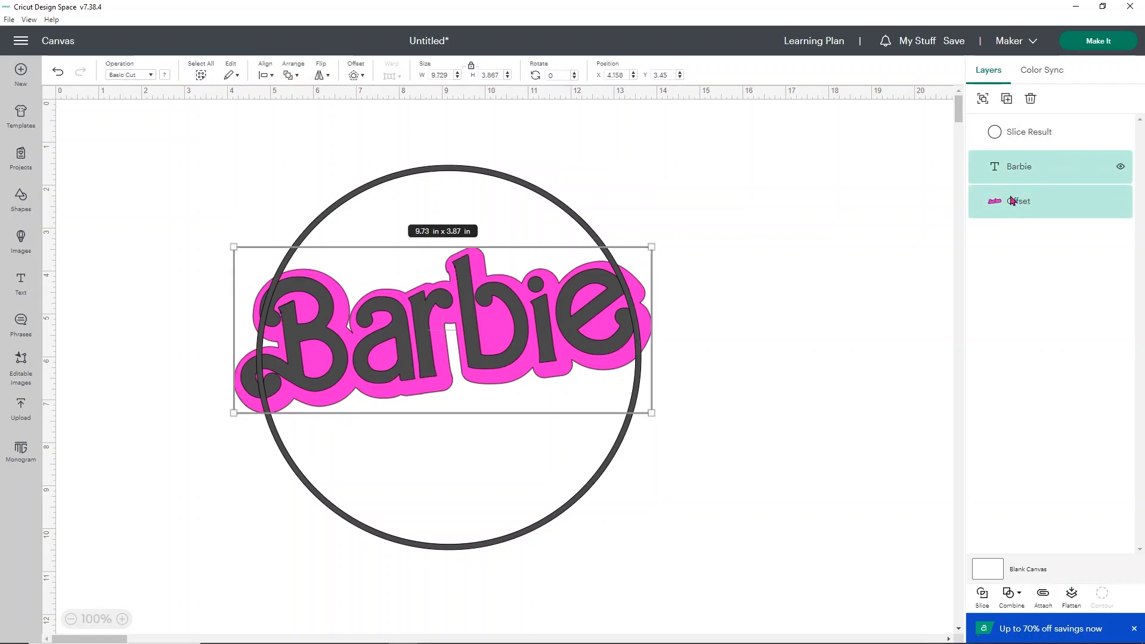
{"action": "left_click", "coordinate": [1043, 594]}
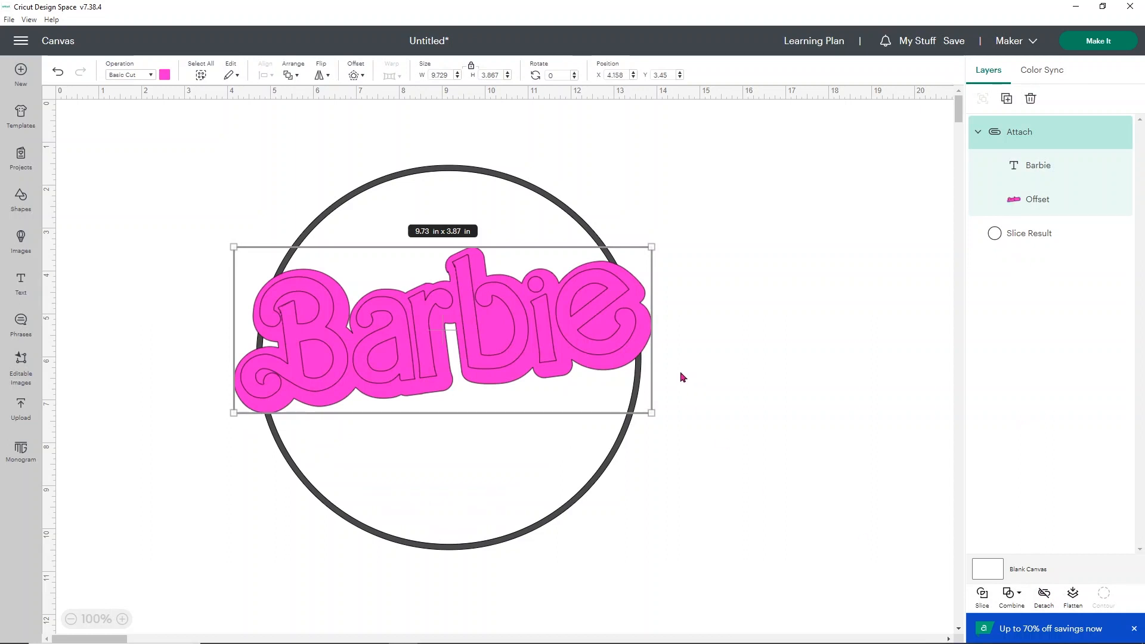
{"action": "left_click", "coordinate": [706, 337]}
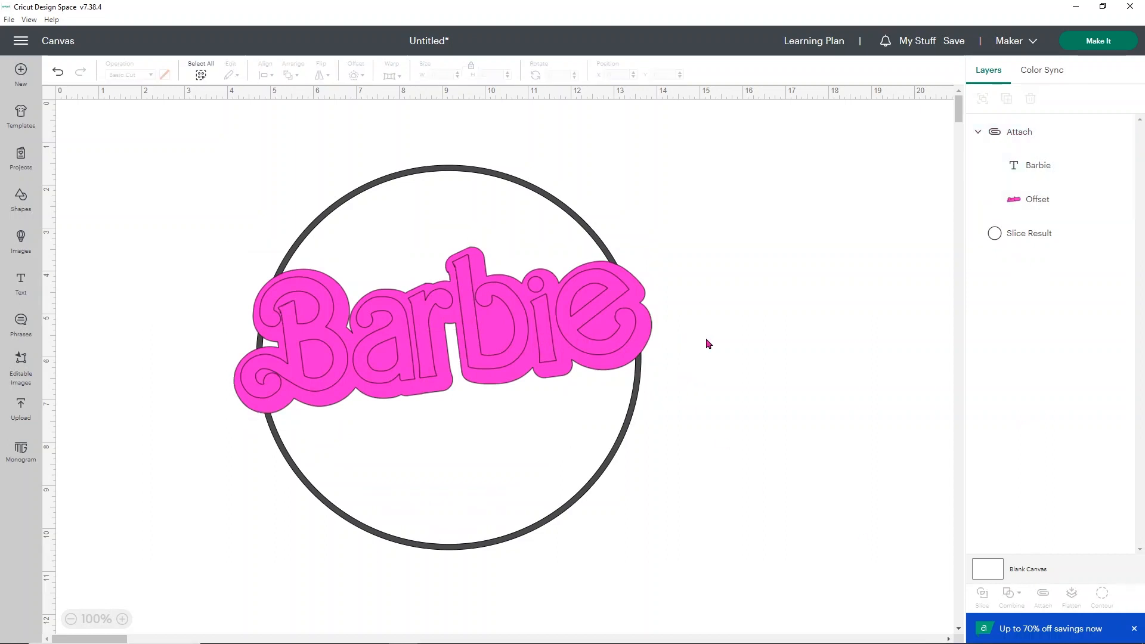
Center-align the attached Barbie design with the ring.
{"action": "left_click_drag", "start_coordinate": [703, 501], "coordinate": [269, 156]}
{"action": "left_click", "coordinate": [261, 75]}
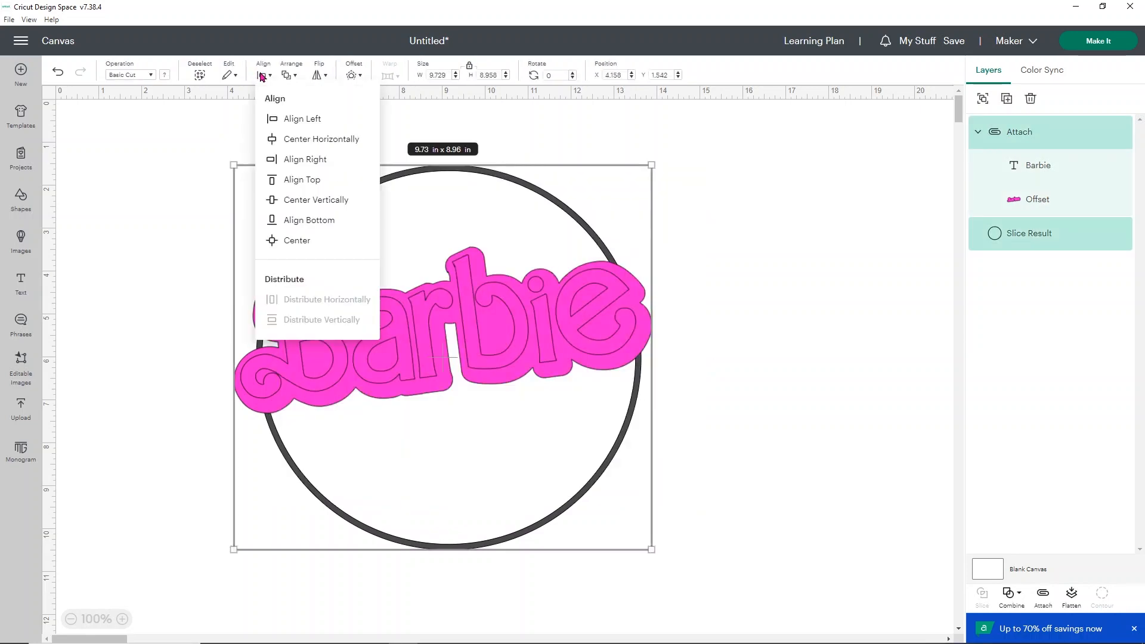
{"action": "left_click", "coordinate": [280, 241]}
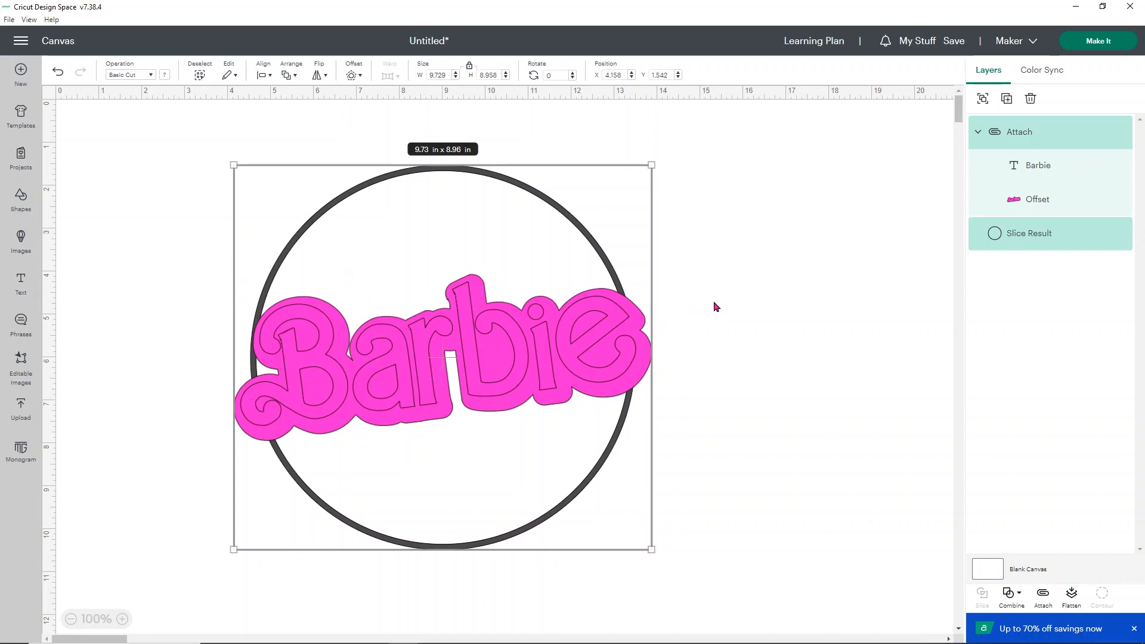
{"action": "left_click", "coordinate": [736, 230]}
Enlarge the attached Barbie design slightly, to about 9.91 in wide, extending it past the ring's left edge.
{"action": "left_click", "coordinate": [541, 337]}
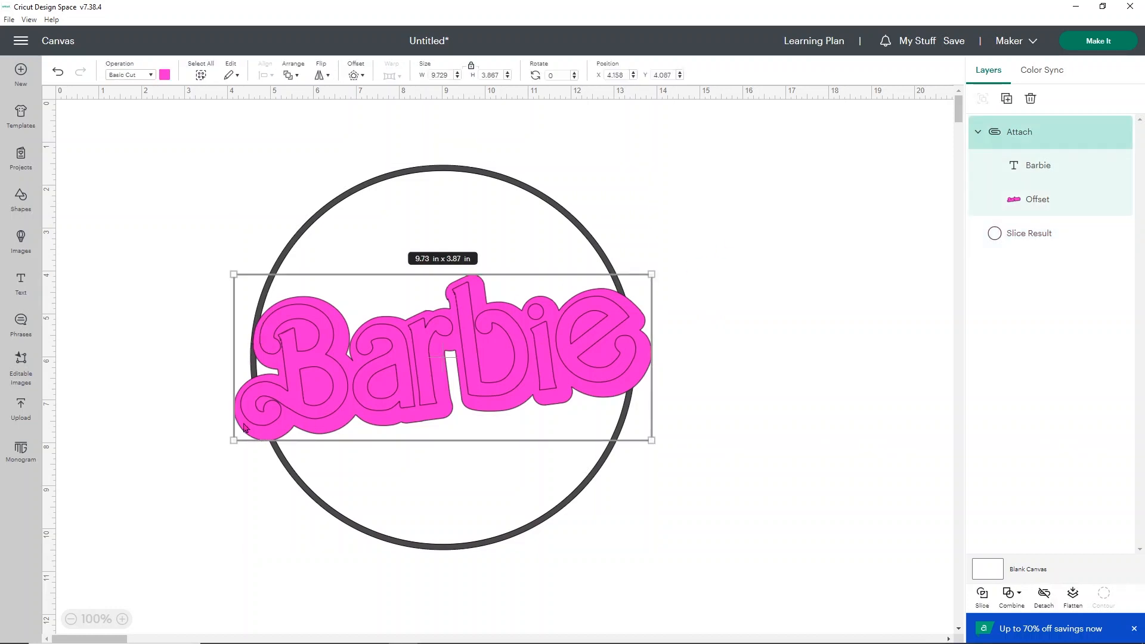
{"action": "left_click_drag", "start_coordinate": [230, 442], "coordinate": [224, 441]}
{"action": "left_click", "coordinate": [675, 267]}
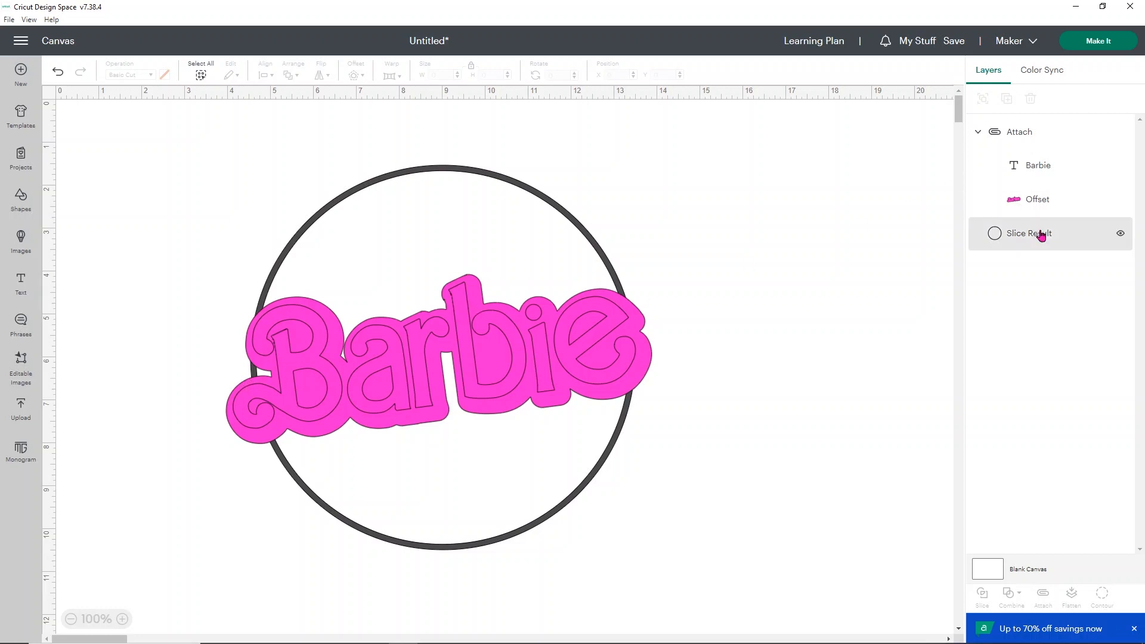
Move the ring layer to the top of the attached Barbie group and detach all three layers.
{"action": "left_click_drag", "start_coordinate": [1043, 233], "coordinate": [1017, 141]}
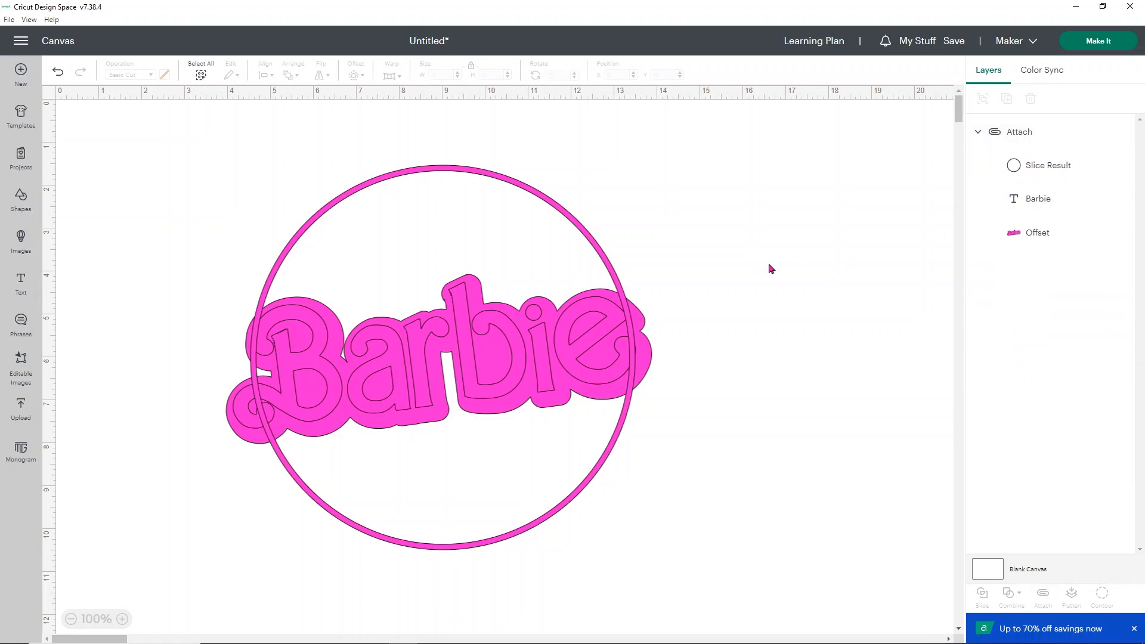
{"action": "left_click", "coordinate": [997, 142]}
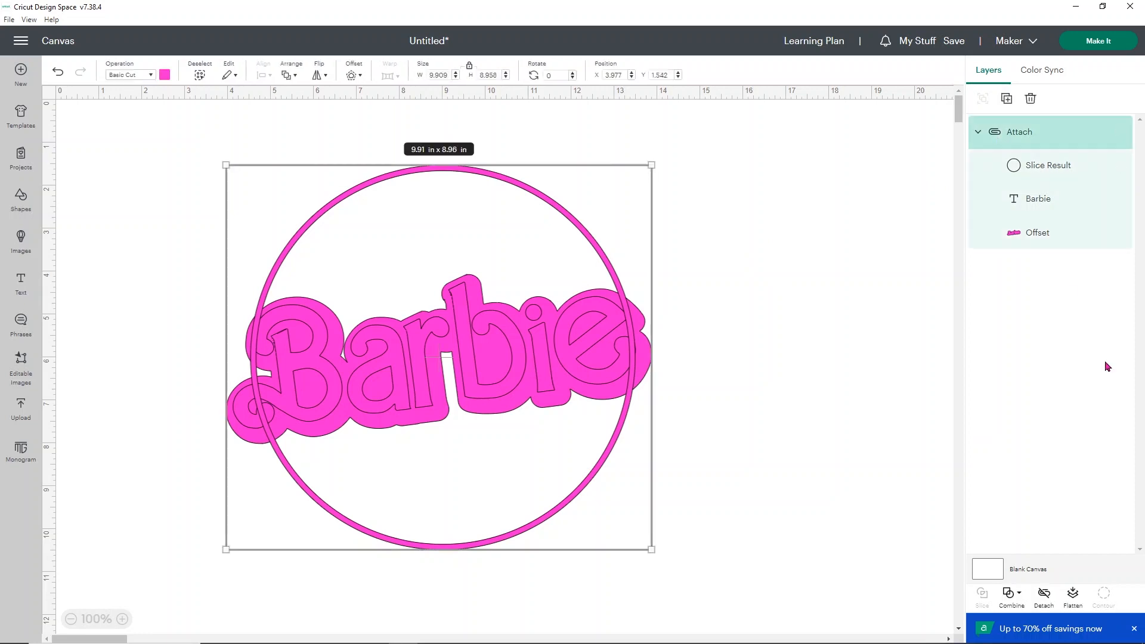
{"action": "left_click", "coordinate": [1045, 596]}
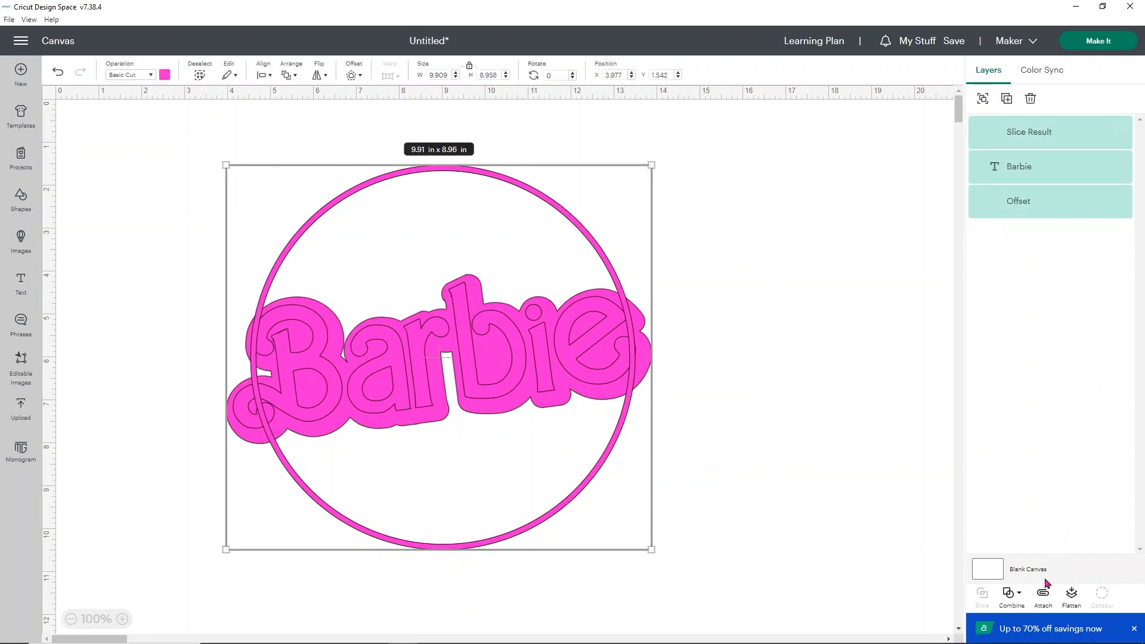
Recolor the ring layer from the material colors to a light periwinkle blue.
{"action": "left_click", "coordinate": [1020, 142]}
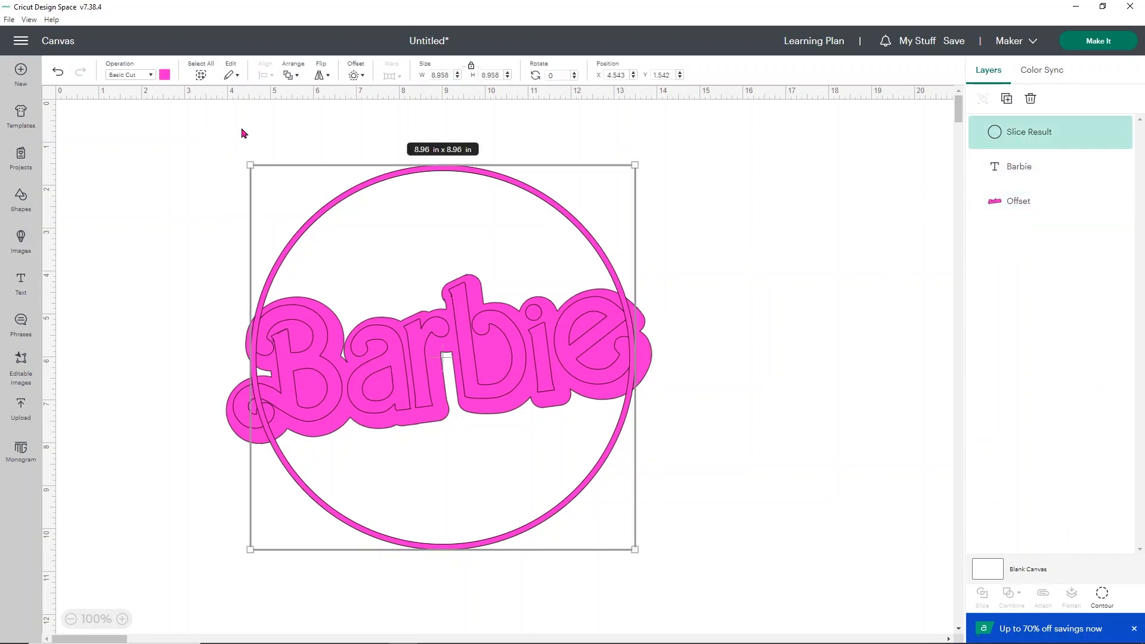
{"action": "left_click", "coordinate": [165, 74]}
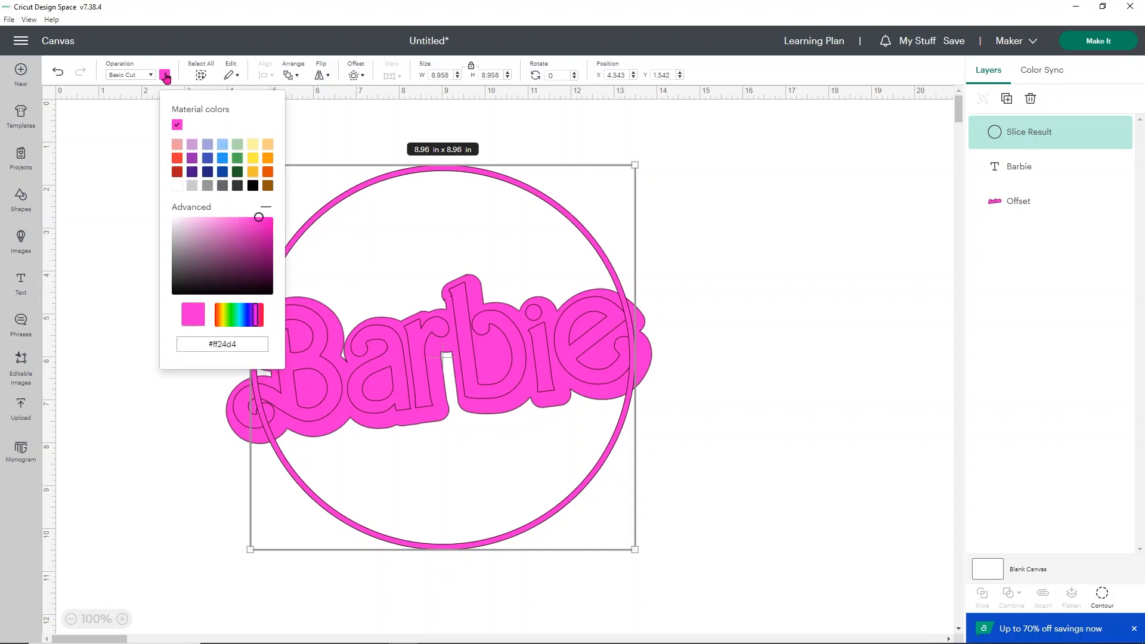
{"action": "left_click", "coordinate": [206, 145]}
{"action": "left_click", "coordinate": [831, 275]}
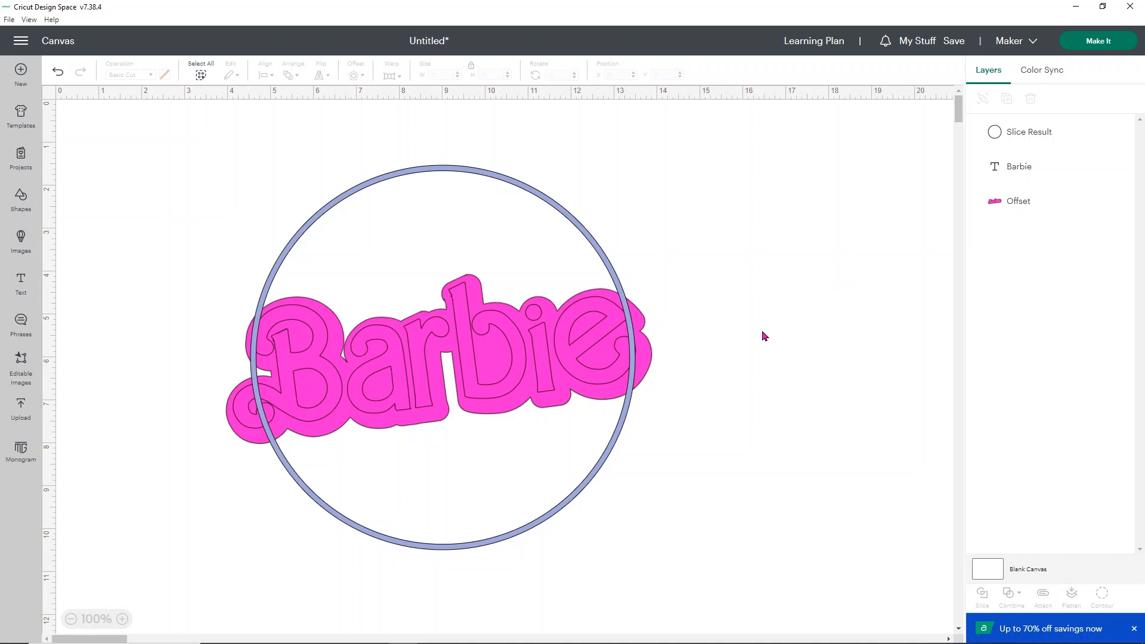
Add a text object reading COME ON and set its font to Arial Rounded MT Bold.
{"action": "left_click", "coordinate": [21, 284]}
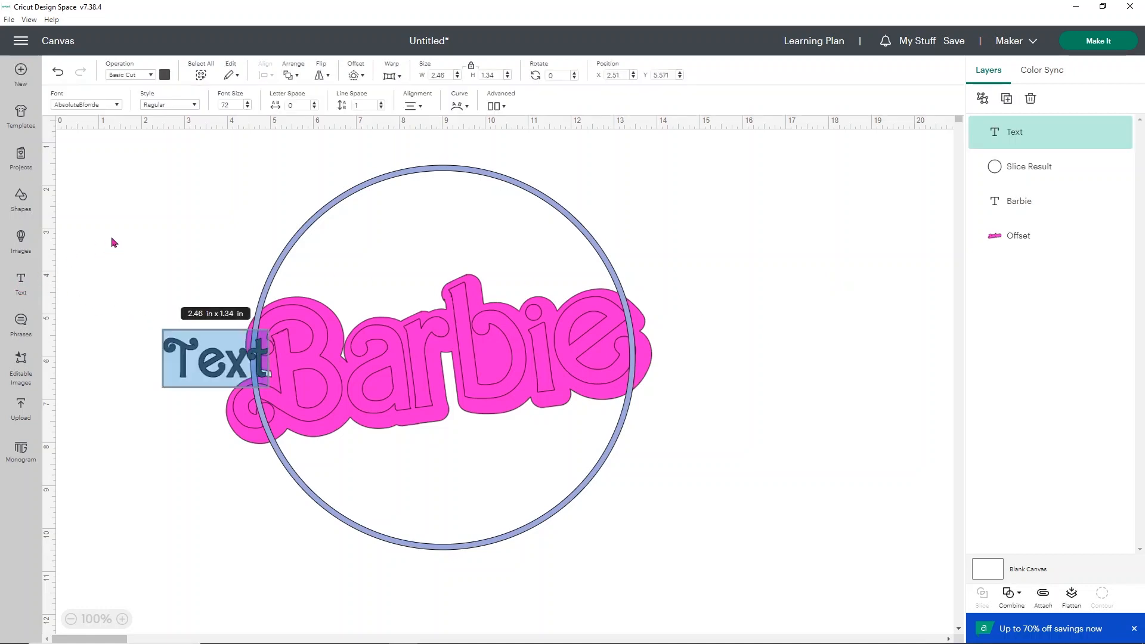
{"action": "type", "text": "COME ON"}
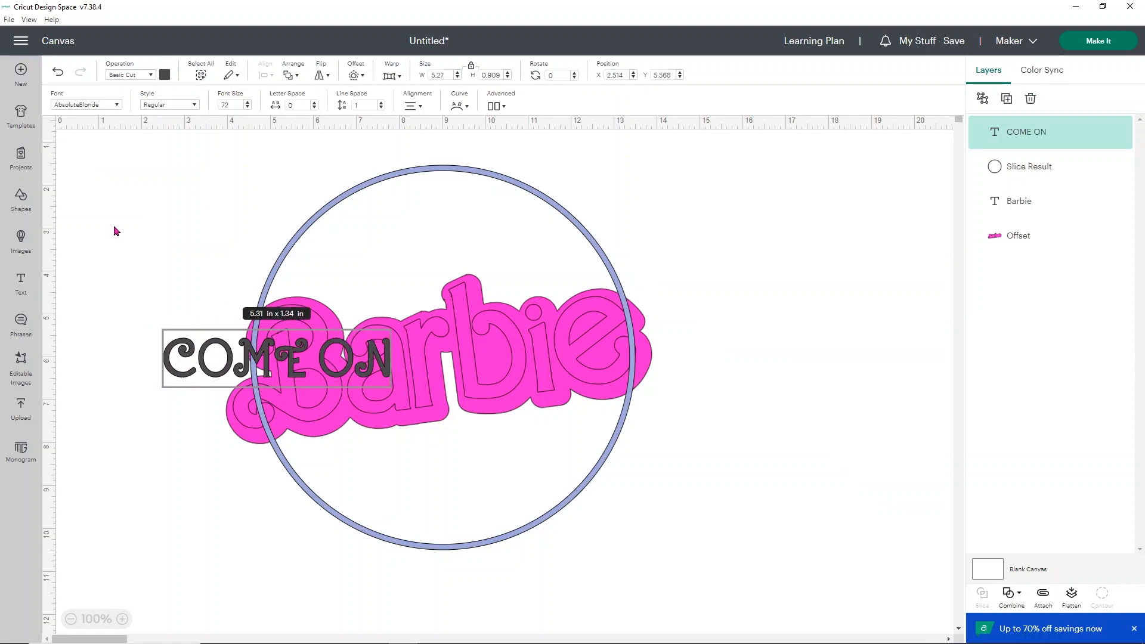
{"action": "left_click", "coordinate": [111, 107]}
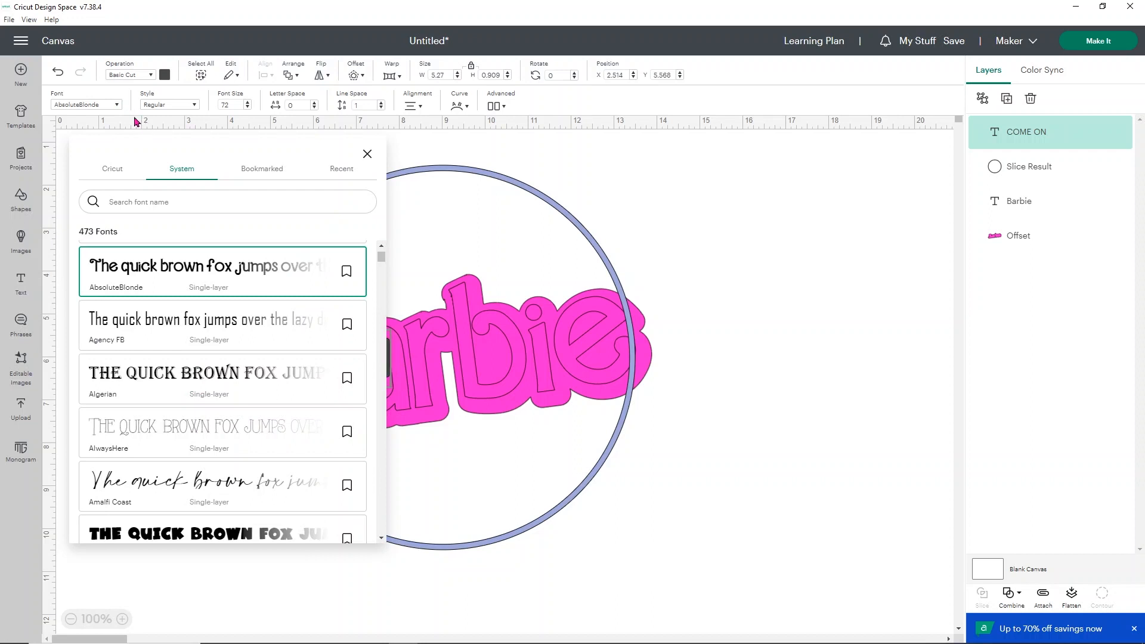
{"action": "left_click_drag", "start_coordinate": [211, 151], "coordinate": [720, 167]}
{"action": "scroll", "coordinate": [728, 308], "scroll_direction": "down", "scroll_amount": 3}
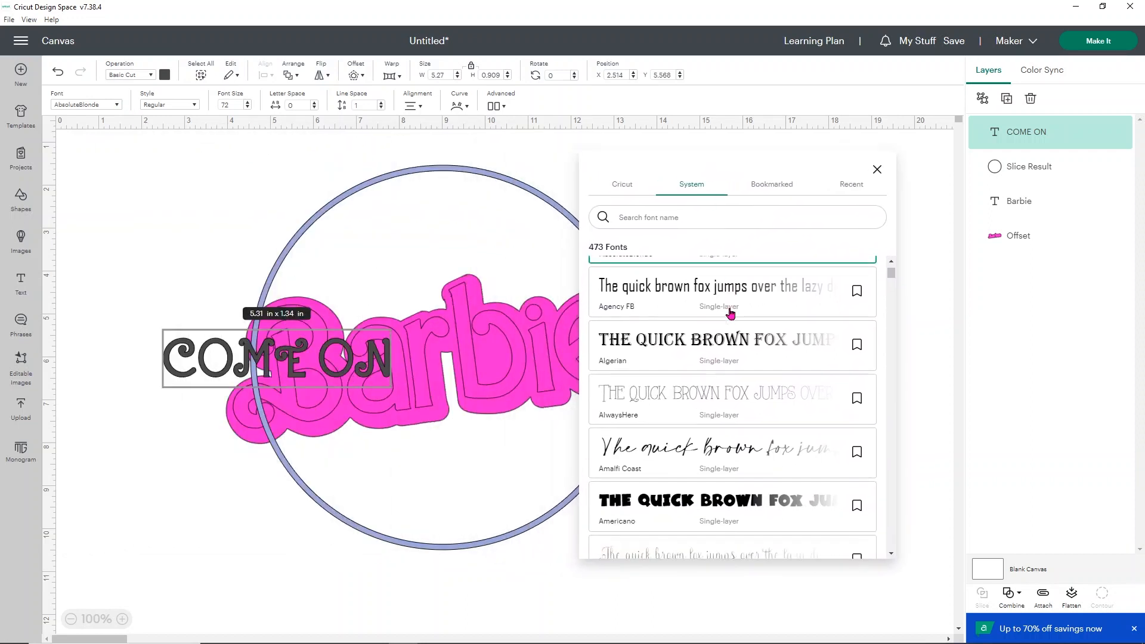
{"action": "scroll", "coordinate": [731, 313], "scroll_direction": "down", "scroll_amount": 10}
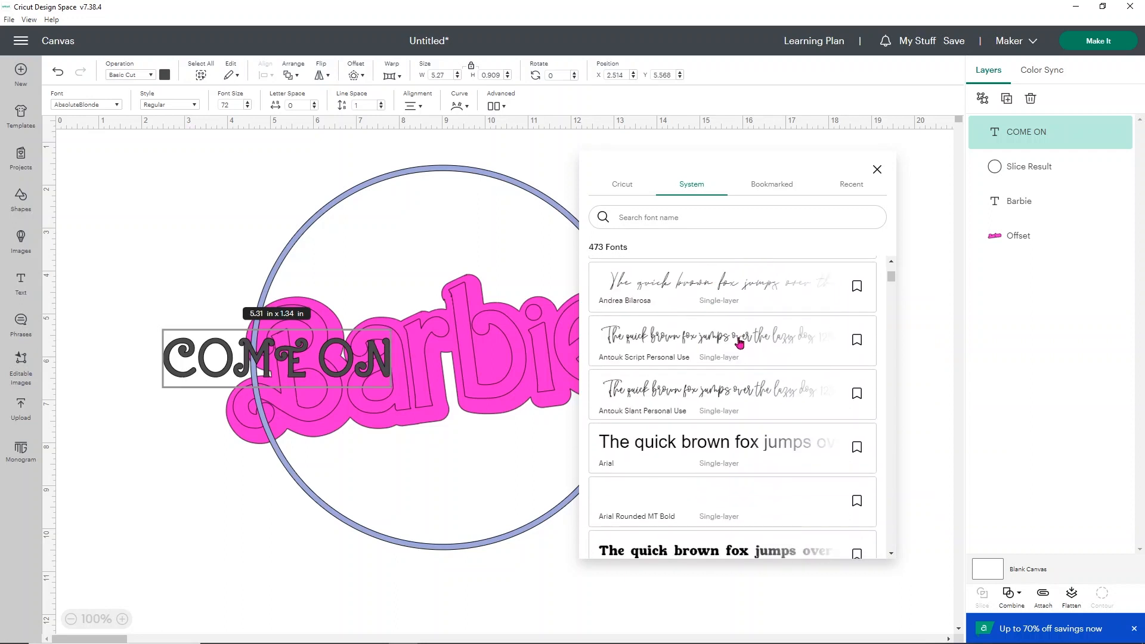
{"action": "left_click", "coordinate": [699, 332]}
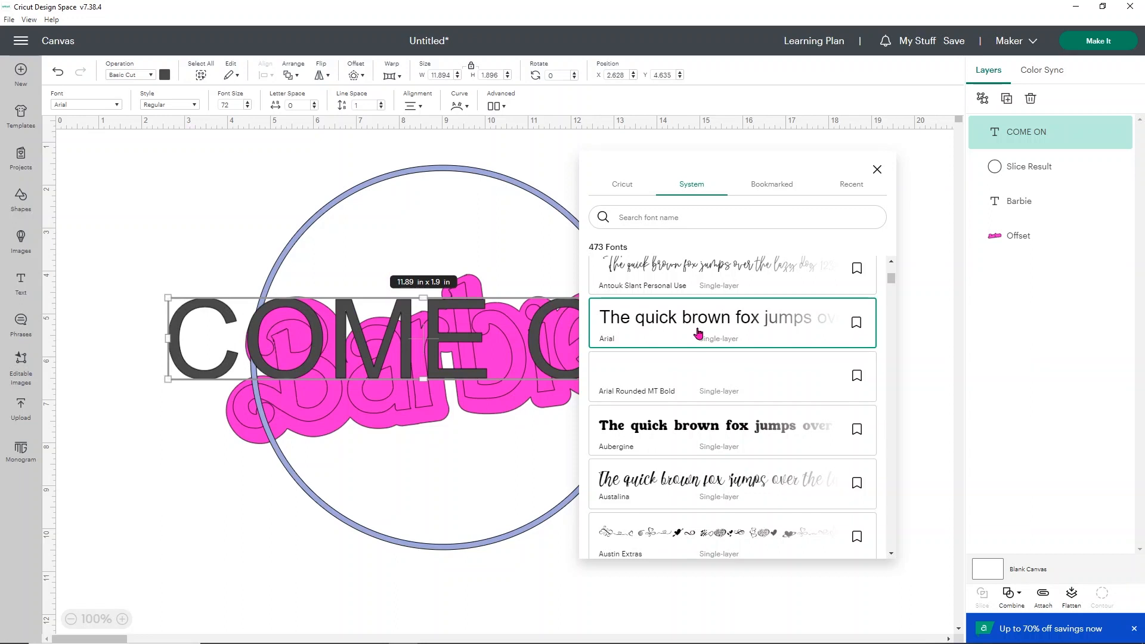
{"action": "left_click", "coordinate": [690, 373]}
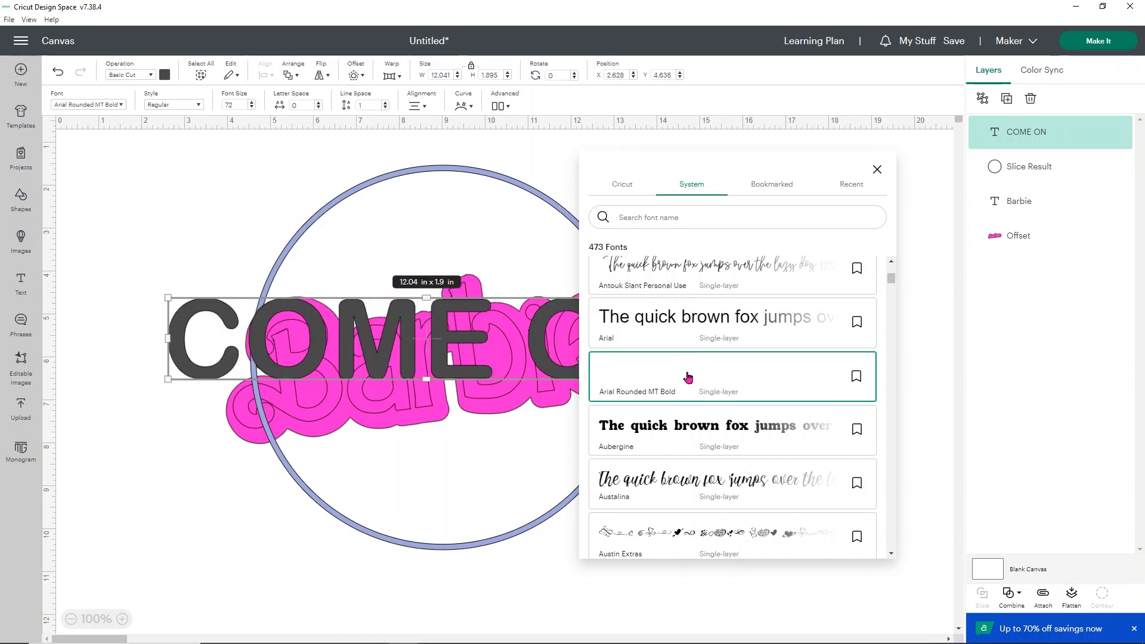
{"action": "left_click", "coordinate": [103, 257]}
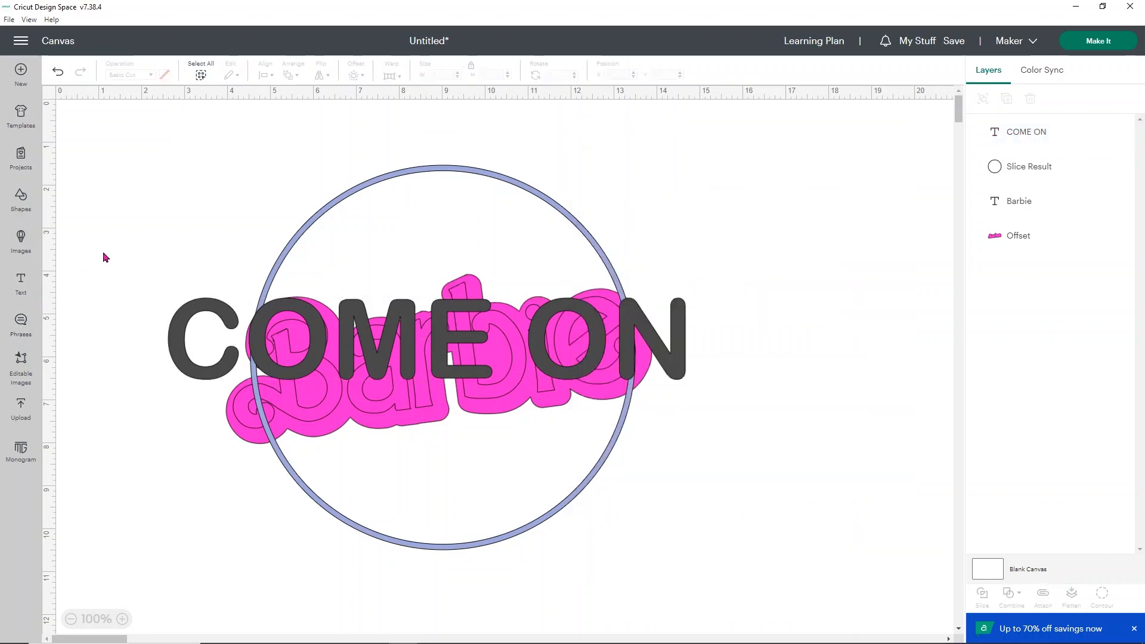
Shrink the COME ON text to about 7.24 in wide and place it above Barbie across the ring's upper part.
{"action": "left_click", "coordinate": [684, 348]}
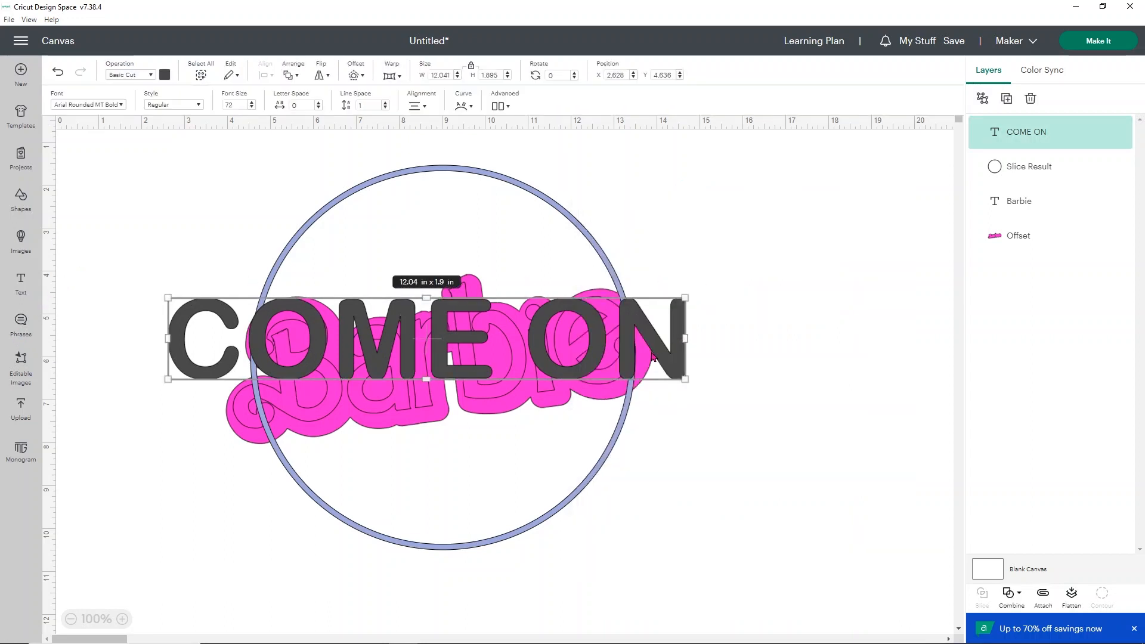
{"action": "left_click_drag", "start_coordinate": [656, 337], "coordinate": [659, 298]}
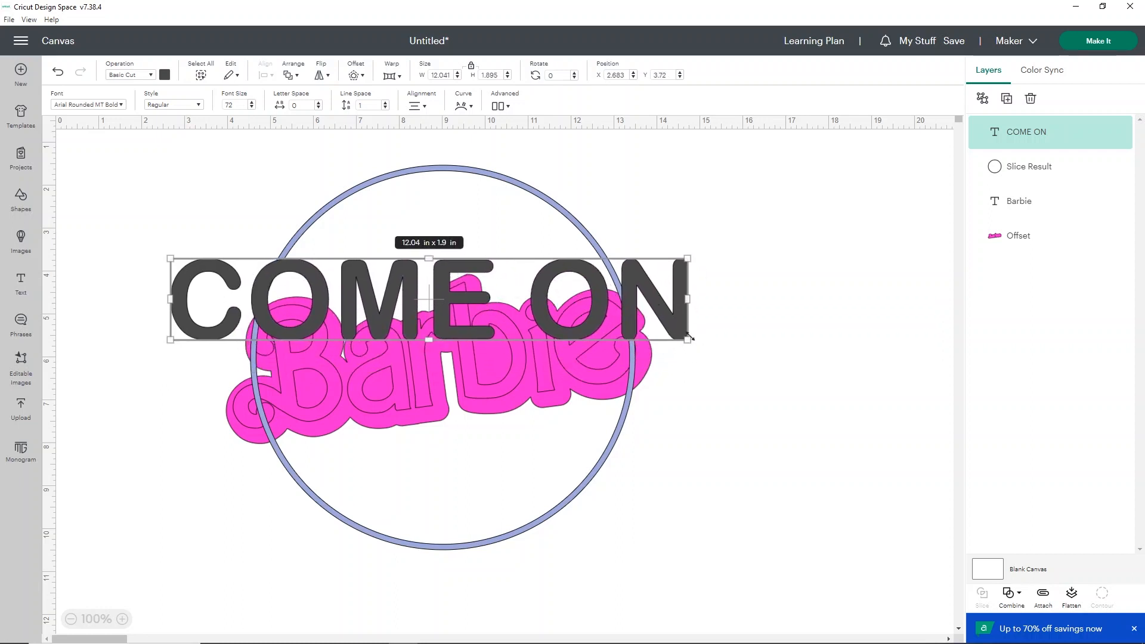
{"action": "left_click_drag", "start_coordinate": [689, 337], "coordinate": [620, 258]}
{"action": "left_click_drag", "start_coordinate": [529, 247], "coordinate": [503, 250]}
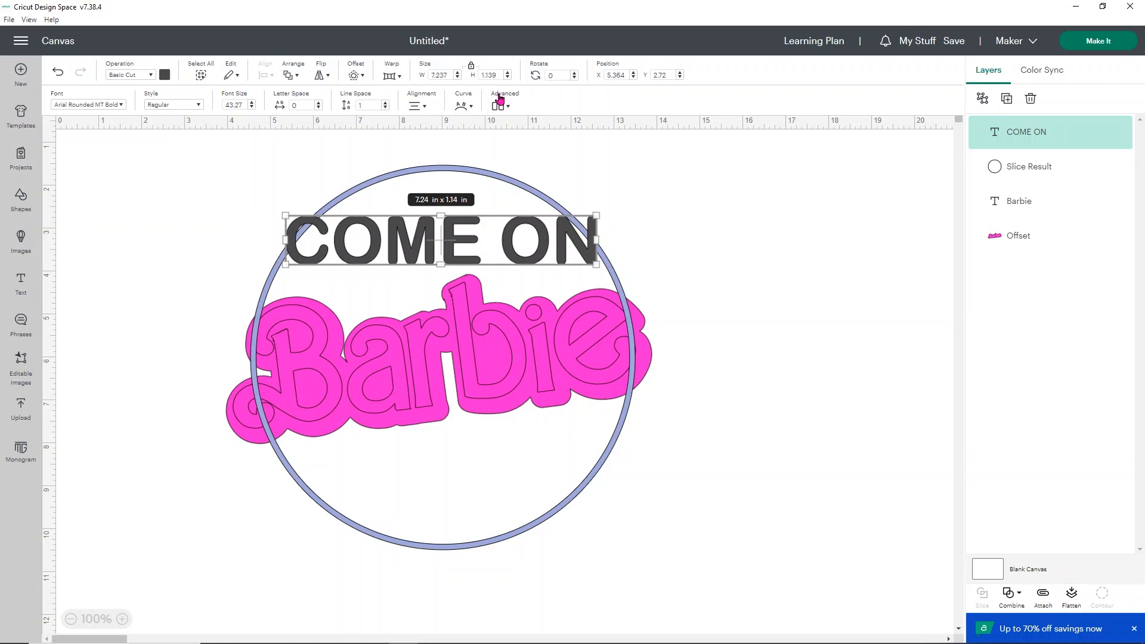
Arch the COME ON text upward with a curve value of 63.
{"action": "left_click", "coordinate": [471, 106]}
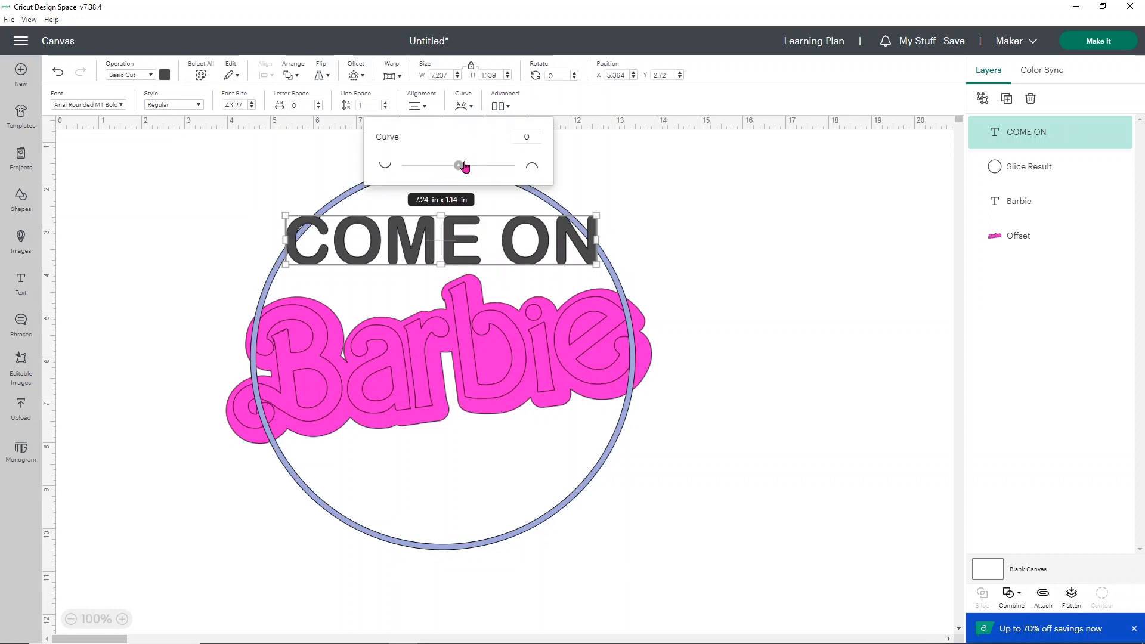
{"action": "left_click_drag", "start_coordinate": [461, 170], "coordinate": [491, 166]}
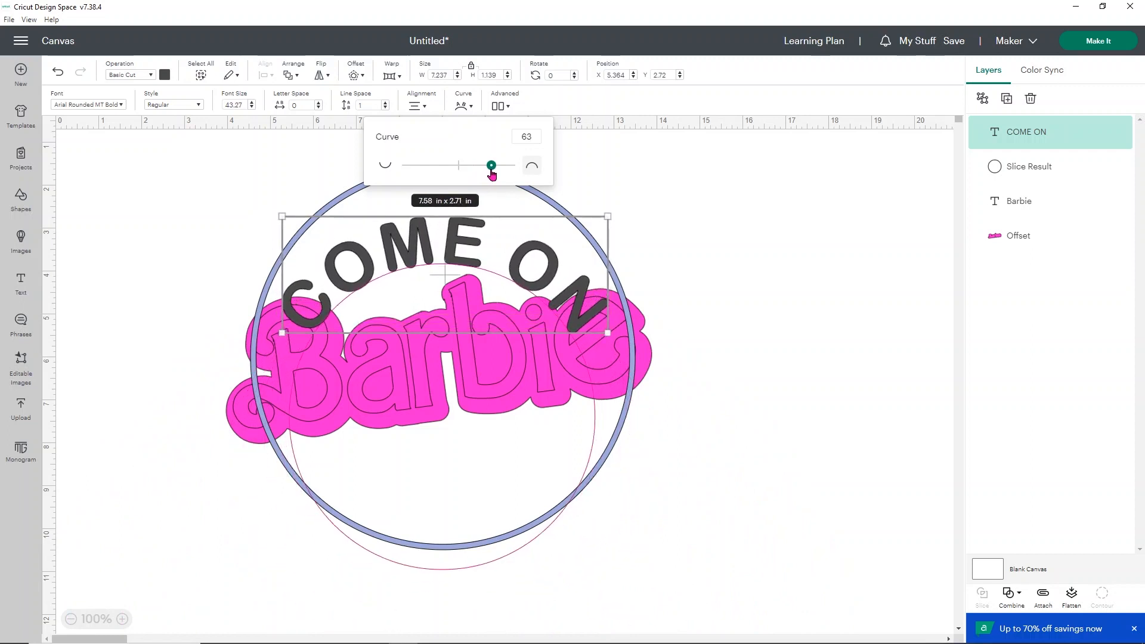
{"action": "left_click", "coordinate": [619, 161]}
Shrink the curved COME ON text to about 6.25 in wide and fit it just inside the ring's top arc.
{"action": "left_click_drag", "start_coordinate": [457, 247], "coordinate": [453, 213]}
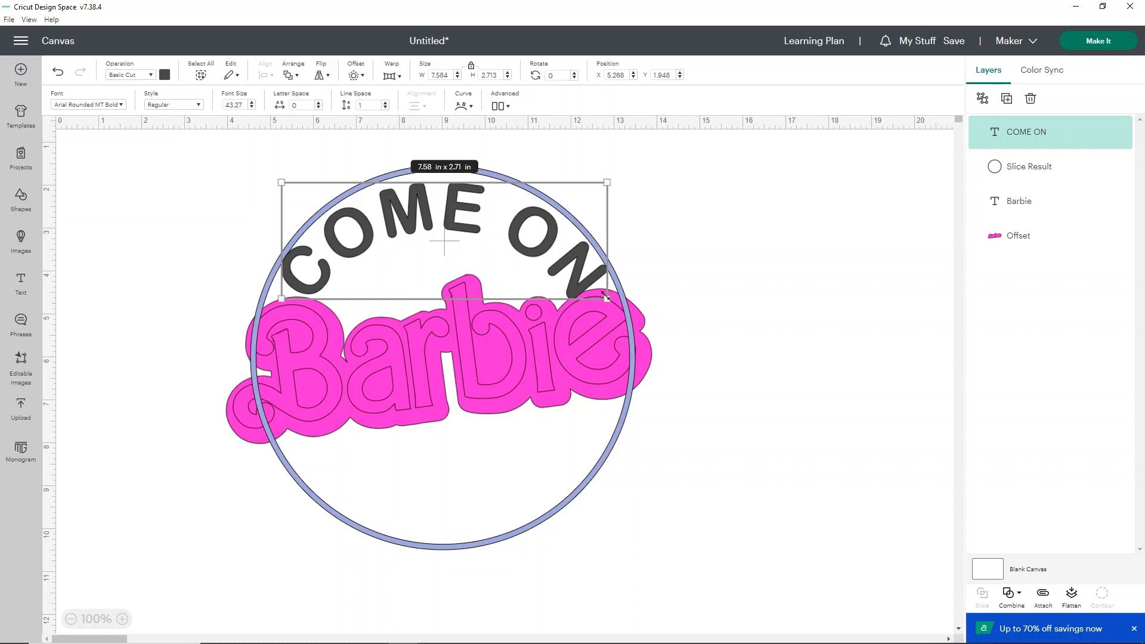
{"action": "left_click_drag", "start_coordinate": [605, 297], "coordinate": [550, 279]}
{"action": "left_click_drag", "start_coordinate": [456, 216], "coordinate": [475, 207]}
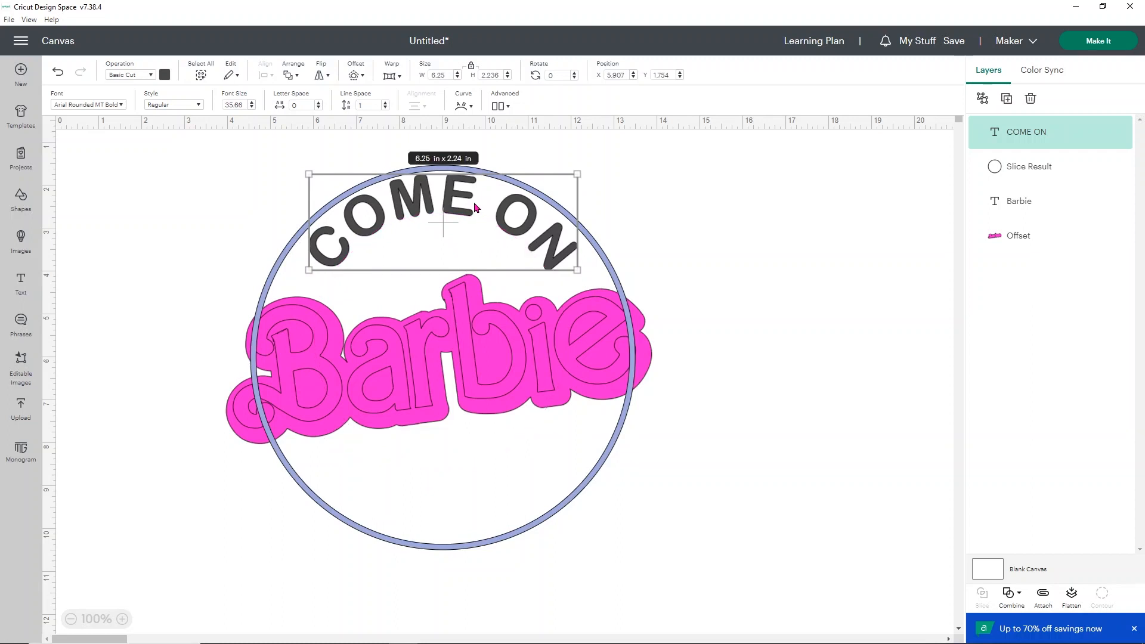
Flatten the COME ON text slightly by setting its curve to 59.
{"action": "left_click", "coordinate": [466, 106]}
{"action": "left_click_drag", "start_coordinate": [491, 168], "coordinate": [489, 171]}
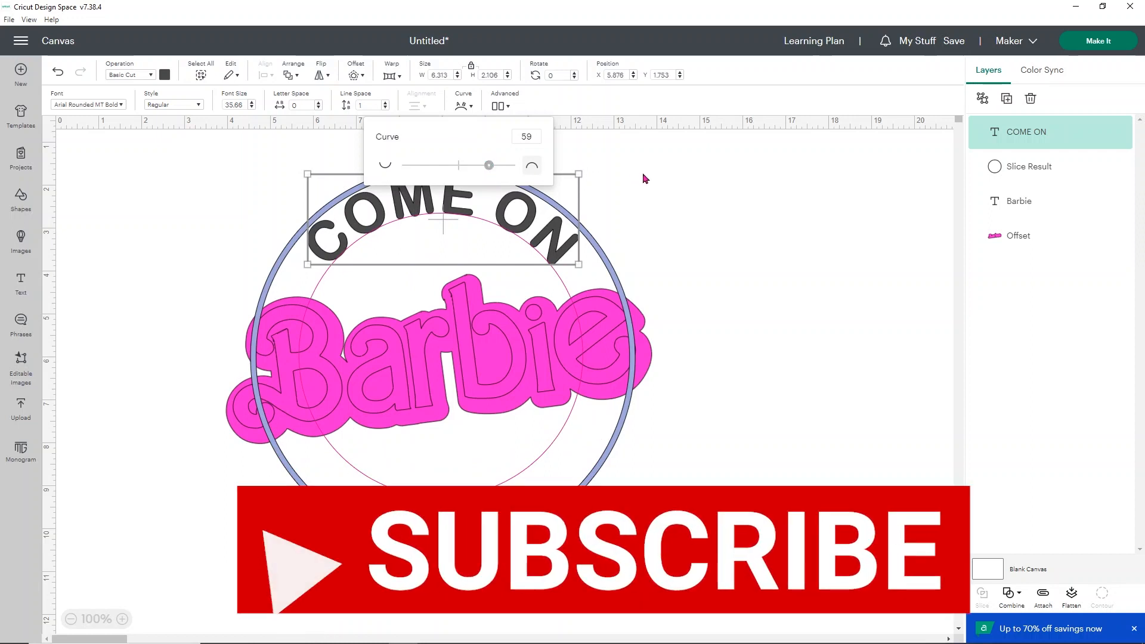
{"action": "left_click", "coordinate": [644, 178]}
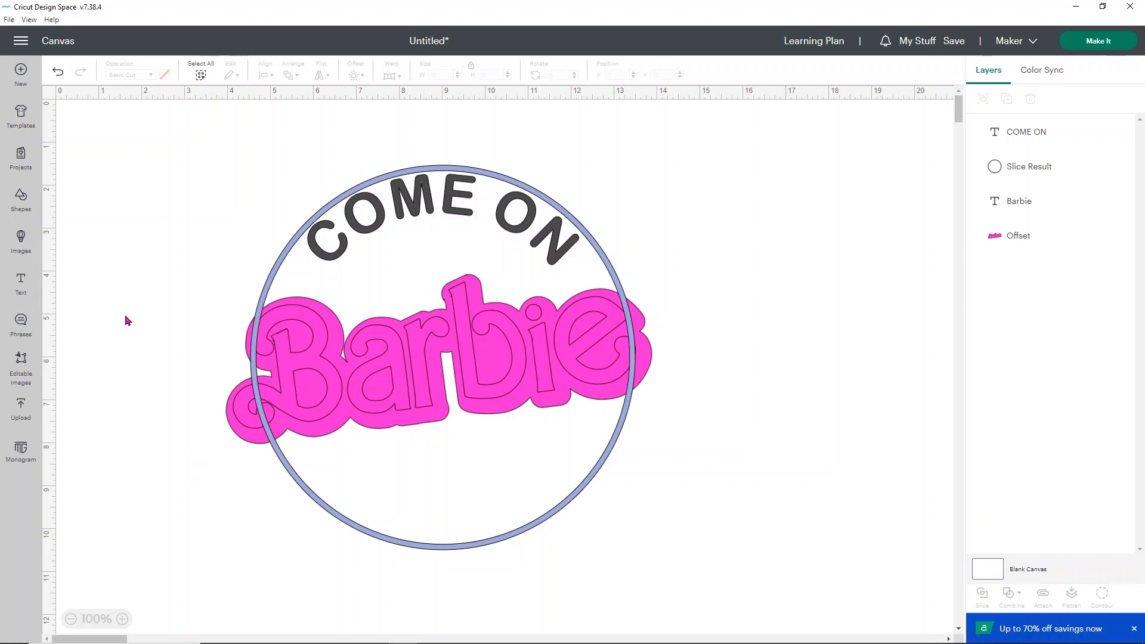
{"action": "left_click", "coordinate": [439, 201]}
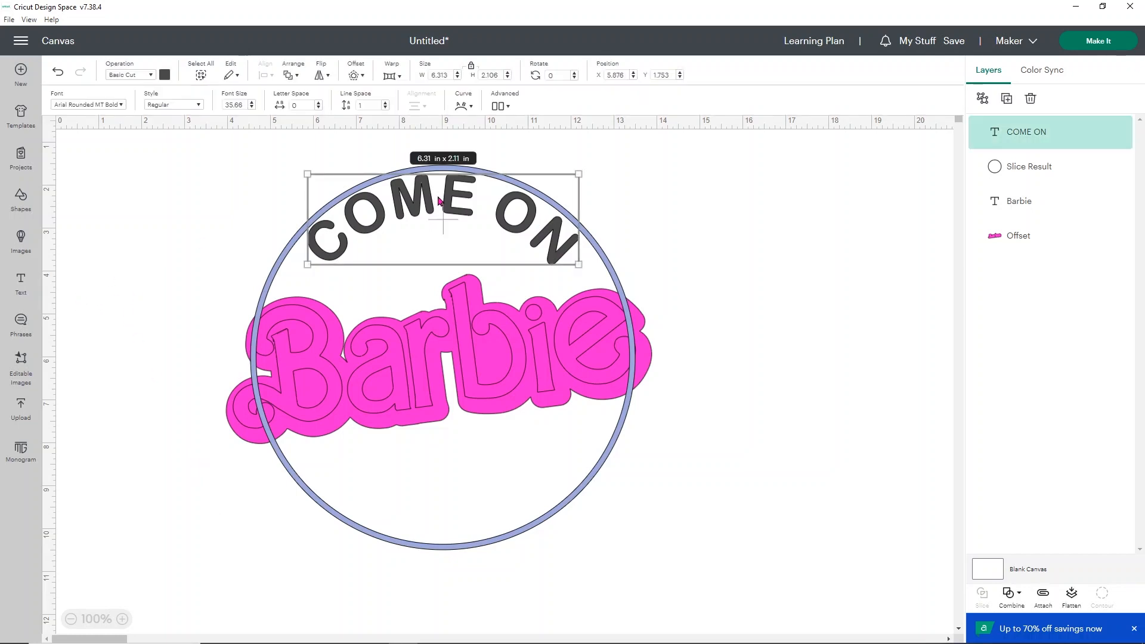
{"action": "right_click", "coordinate": [439, 201]}
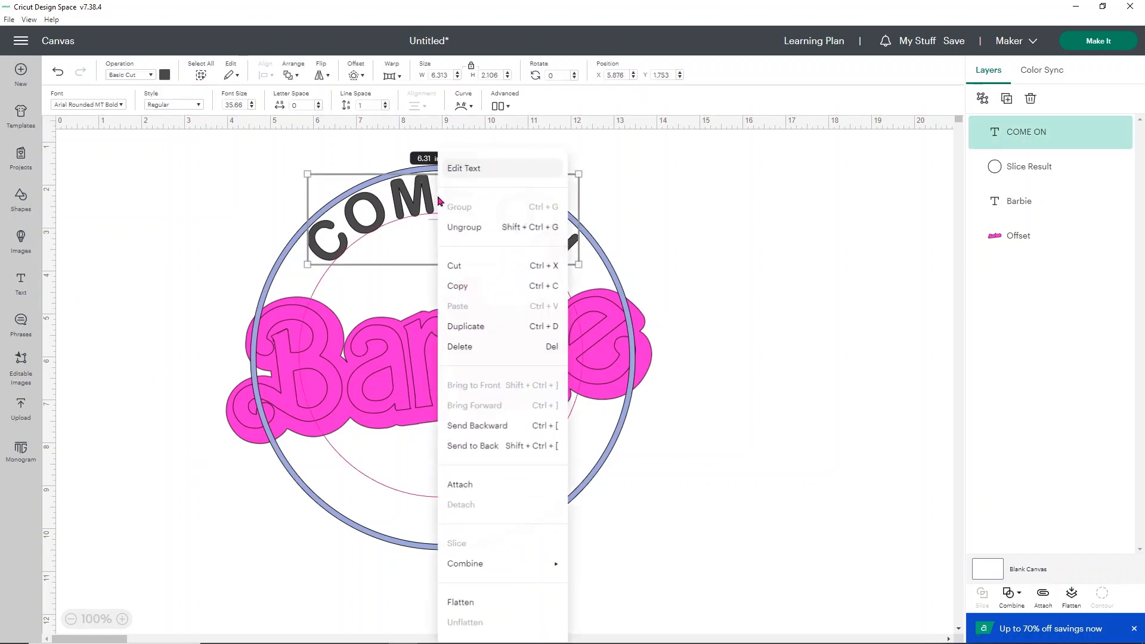
{"action": "left_click", "coordinate": [480, 291]}
{"action": "left_click", "coordinate": [718, 230]}
{"action": "right_click", "coordinate": [719, 231]}
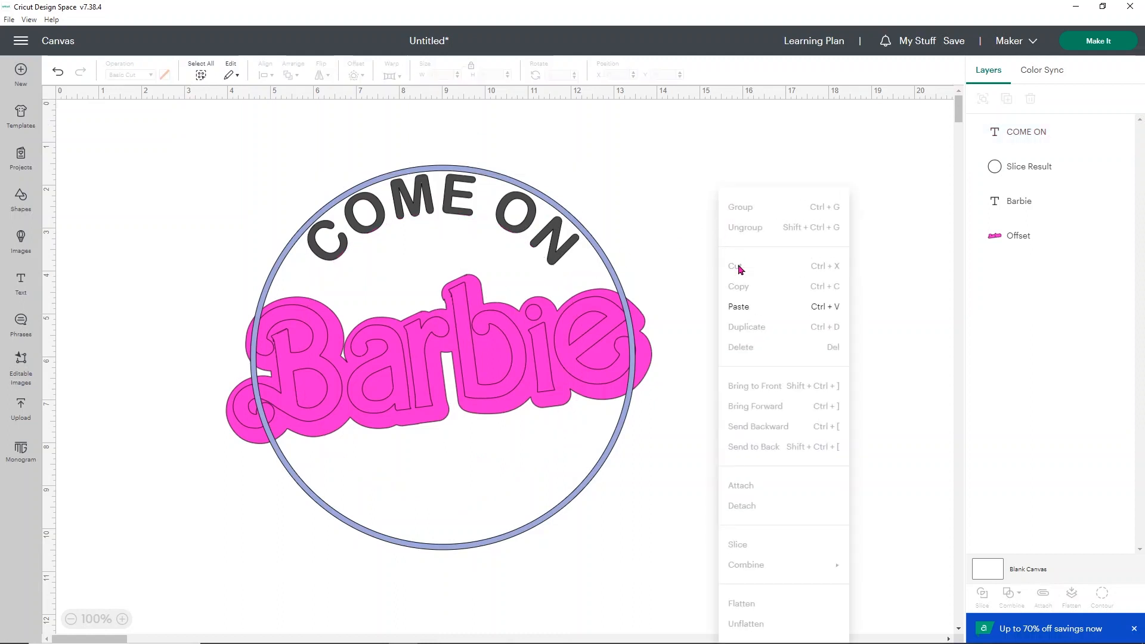
{"action": "left_click", "coordinate": [754, 315]}
{"action": "left_click_drag", "start_coordinate": [759, 258], "coordinate": [145, 284]}
{"action": "double_click", "coordinate": [205, 264]}
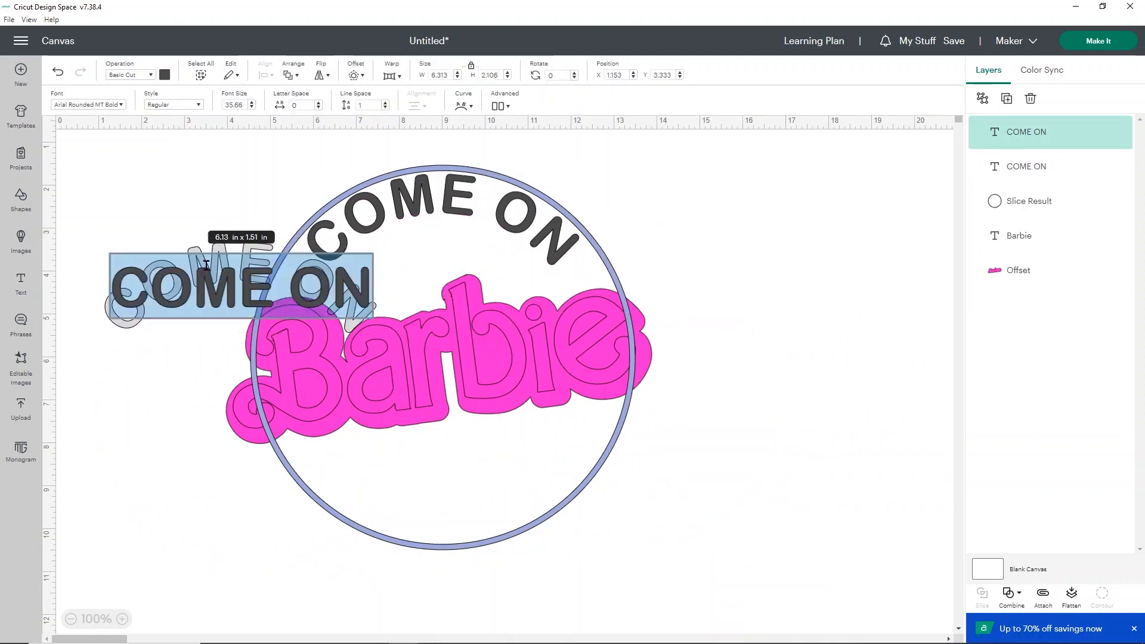
{"action": "key", "text": "Delete"}
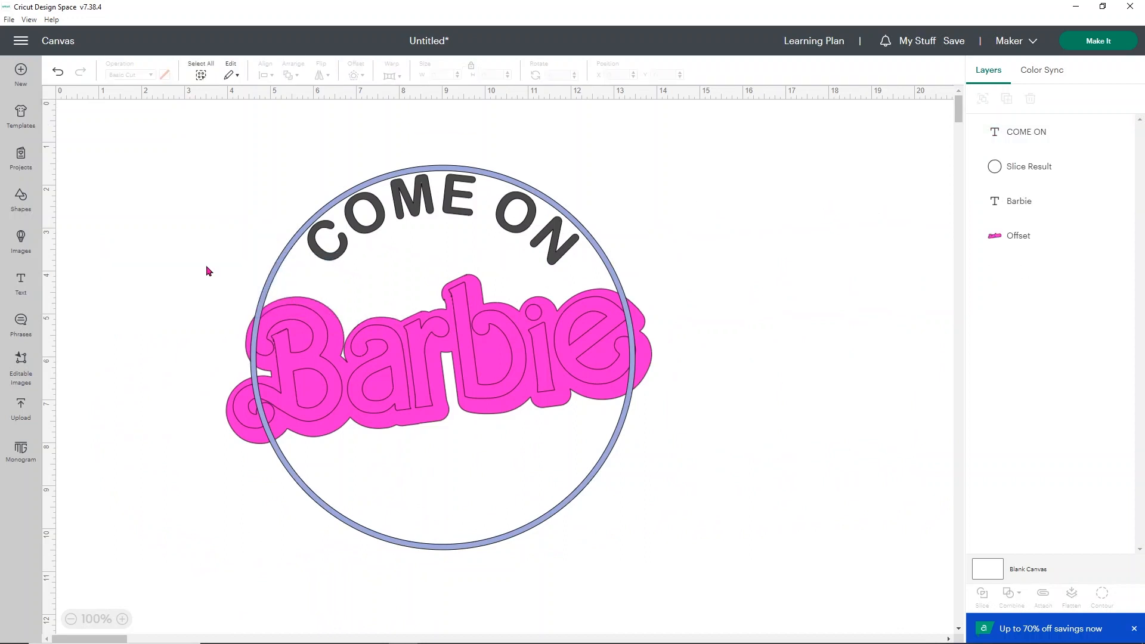
Duplicate the curved COME ON text and move the copy to the left, beside the Barbie lettering.
{"action": "left_click", "coordinate": [460, 206]}
{"action": "right_click", "coordinate": [460, 206]}
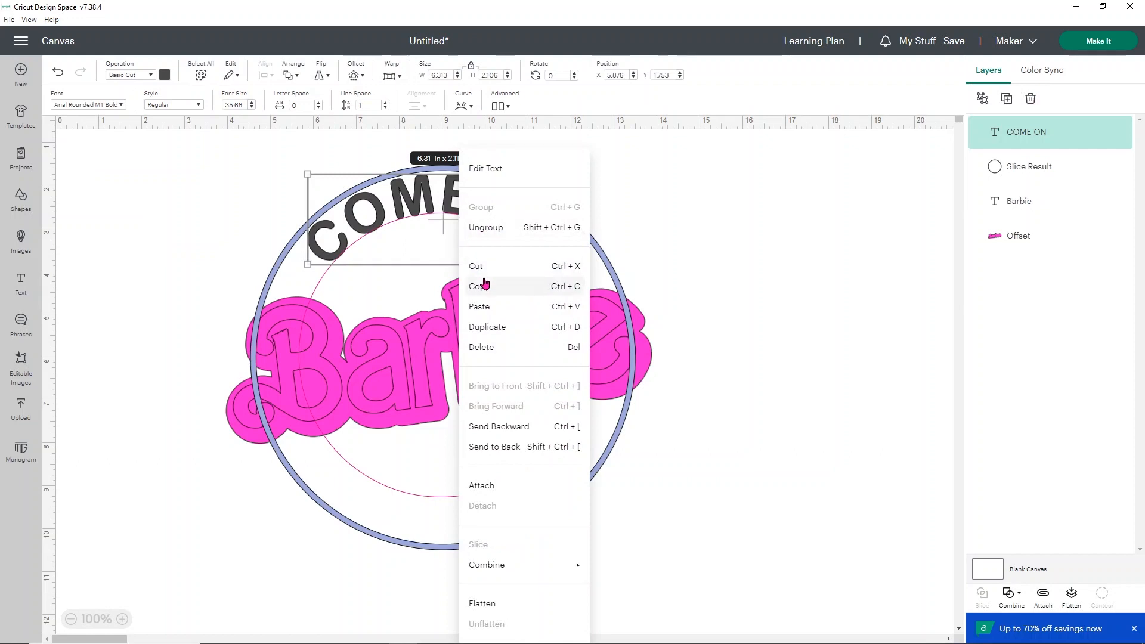
{"action": "left_click", "coordinate": [487, 326]}
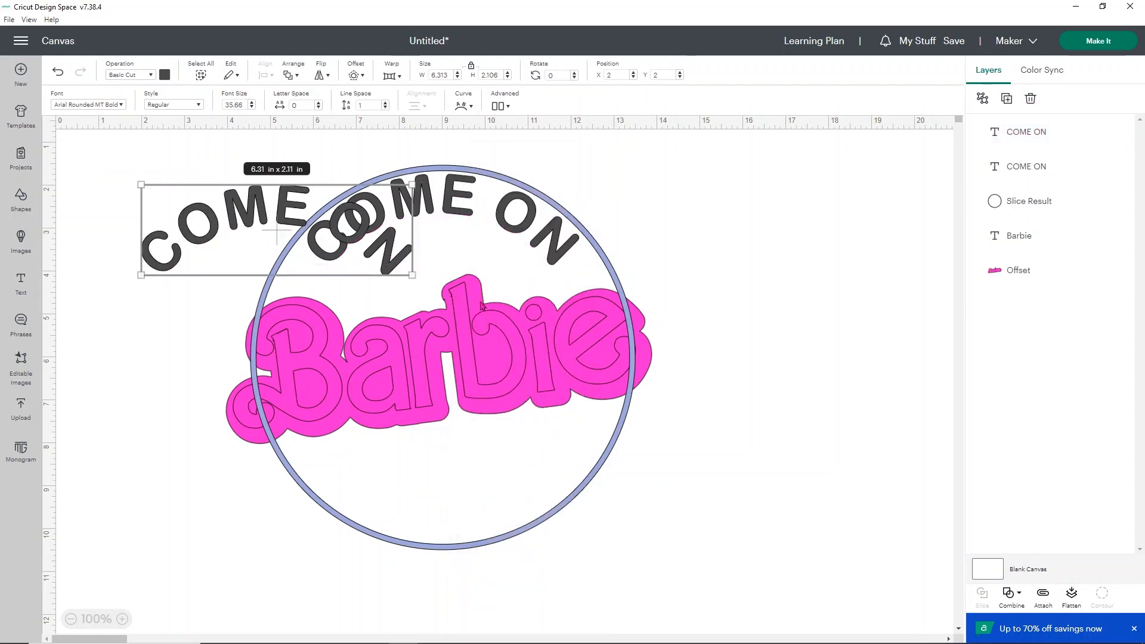
{"action": "left_click_drag", "start_coordinate": [284, 220], "coordinate": [216, 303]}
Replace the wording of the duplicated COME ON text with LET'S GO PARTY.
{"action": "double_click", "coordinate": [216, 303]}
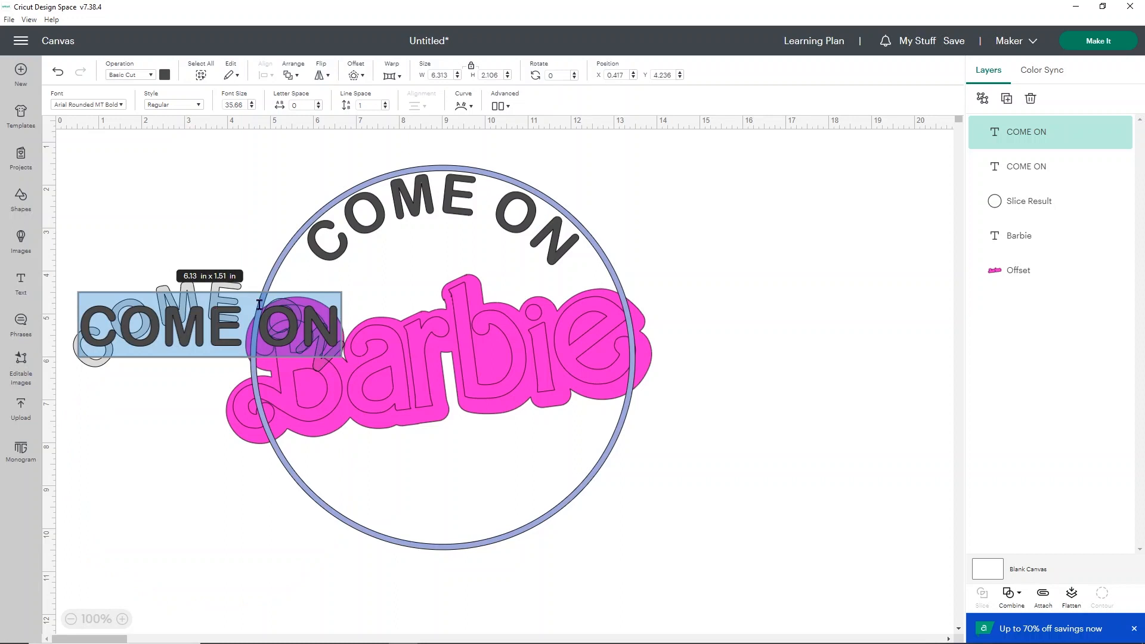
{"action": "left_click", "coordinate": [333, 310]}
{"action": "key", "text": "BackSpace"}
{"action": "key", "text": "BackSpace"}
{"action": "key", "text": "BackSpace"}
{"action": "key", "text": "BackSpace"}
{"action": "key", "text": "BackSpace"}
{"action": "key", "text": "BackSpace"}
{"action": "key", "text": "BackSpace"}
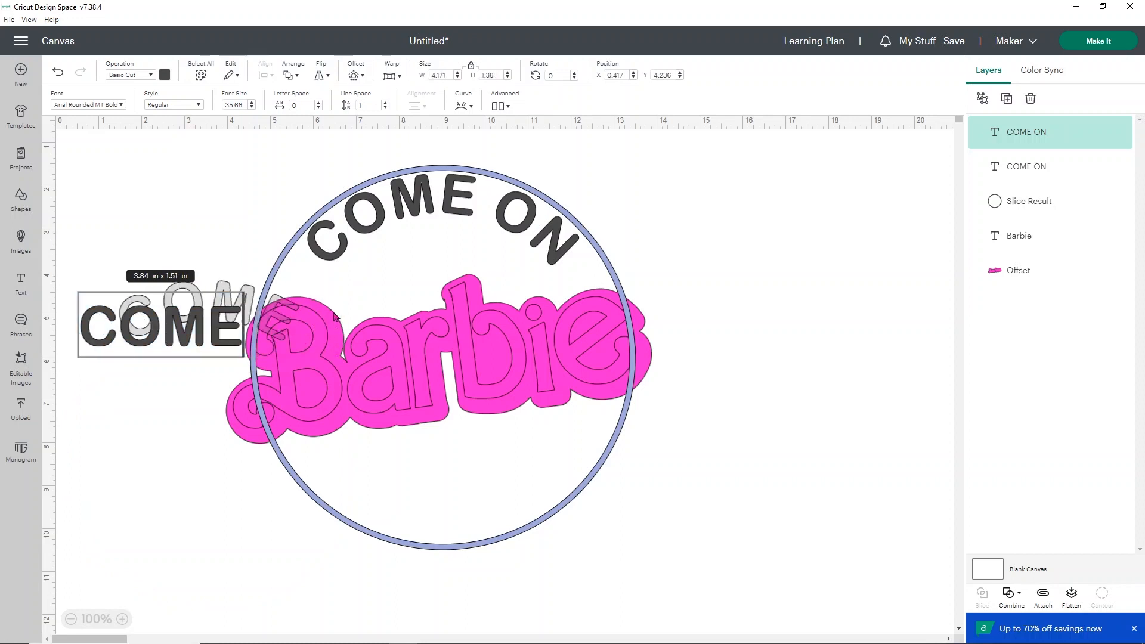
{"action": "type", "text": "LET"}
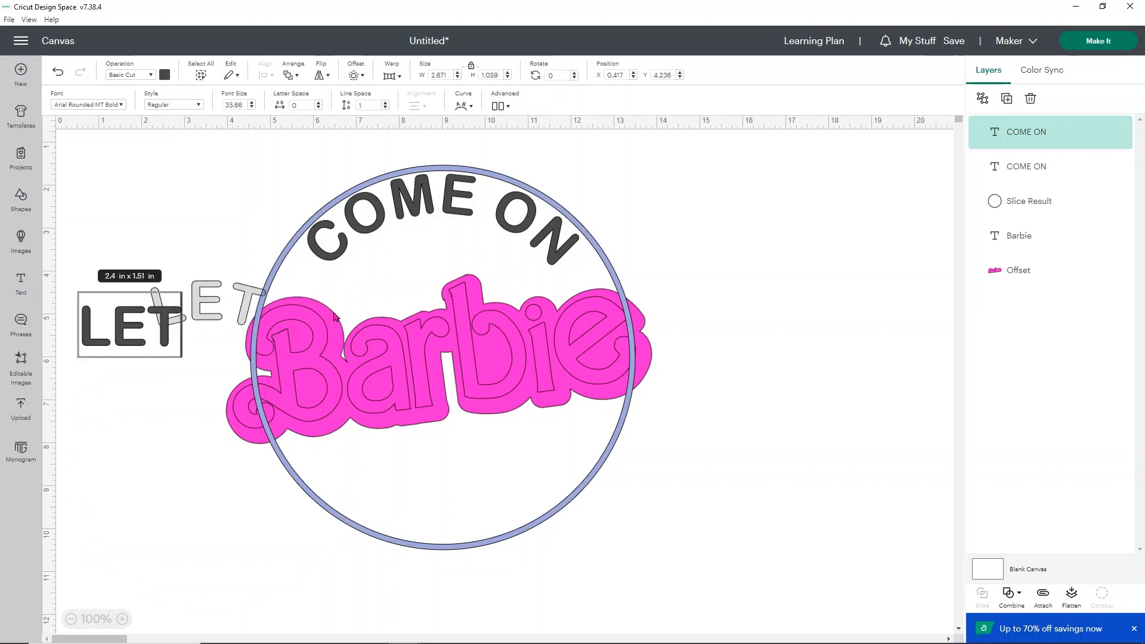
{"action": "type", "text": "'S GO PARTY"}
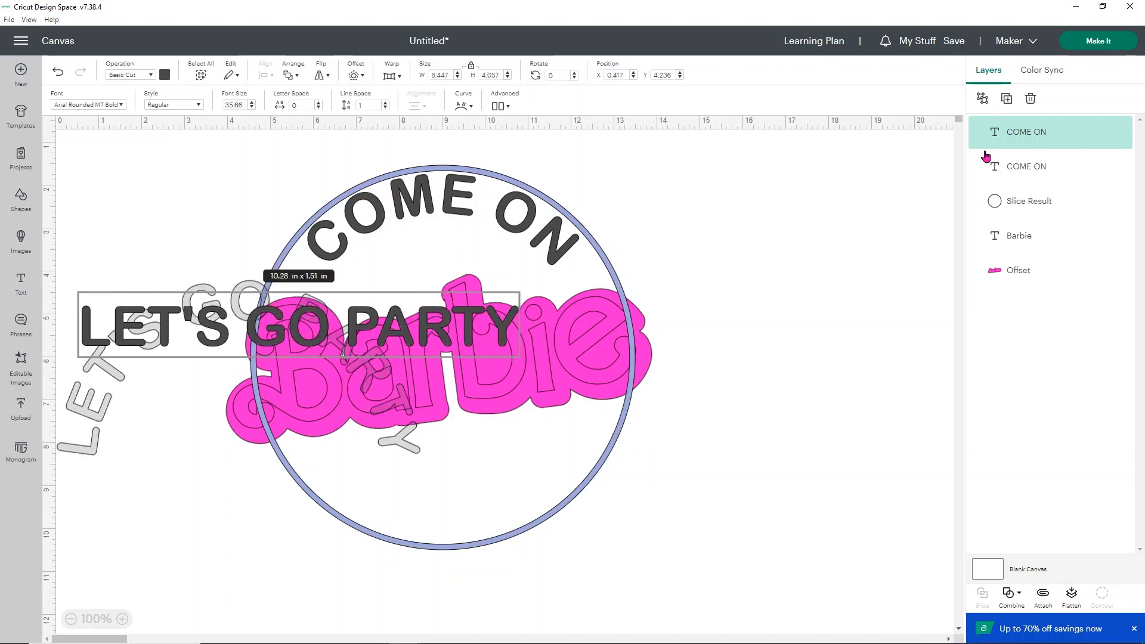
{"action": "left_click", "coordinate": [755, 297]}
Reverse the LET'S GO PARTY arc with a curve value of -57 and move it below Barbie to the ring's lower part.
{"action": "left_click", "coordinate": [209, 323]}
{"action": "left_click_drag", "start_coordinate": [209, 322], "coordinate": [388, 362]}
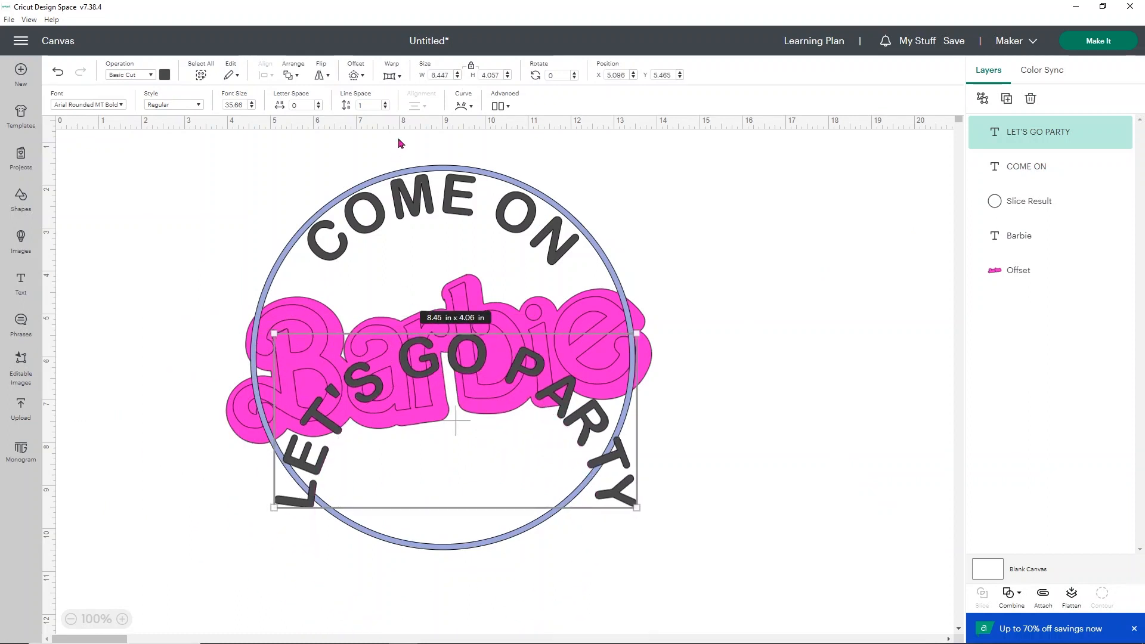
{"action": "left_click", "coordinate": [460, 107]}
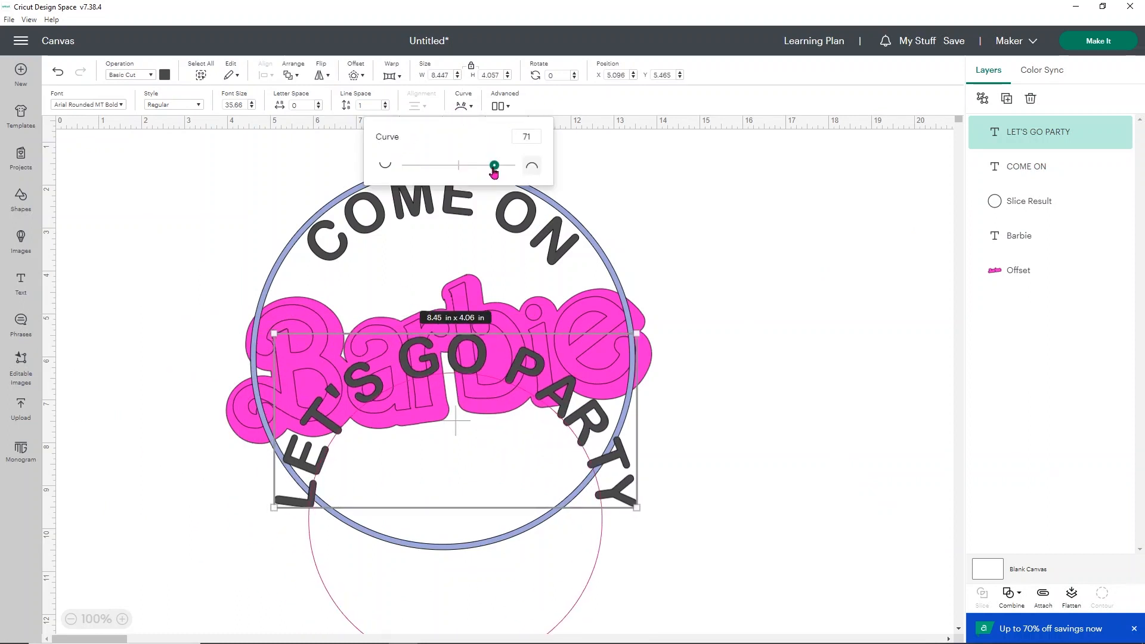
{"action": "left_click_drag", "start_coordinate": [494, 167], "coordinate": [429, 167]}
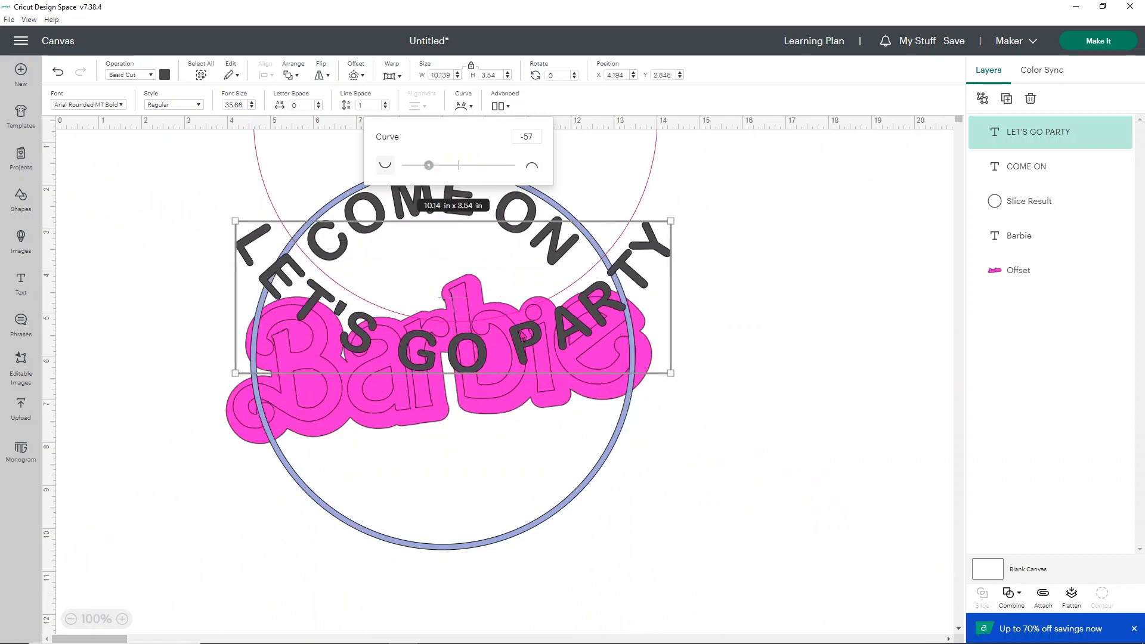
{"action": "left_click_drag", "start_coordinate": [523, 336], "coordinate": [566, 520]}
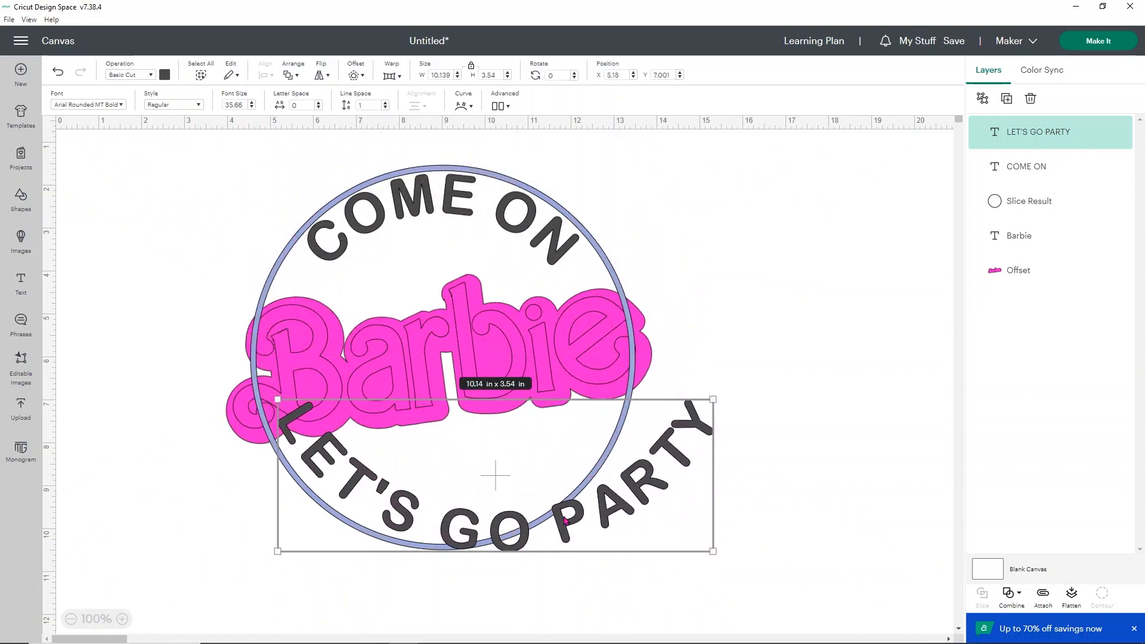
Shrink the LET'S GO PARTY text to about 6.36 in wide, set its curve to -44, and position it within the ring's lower part.
{"action": "left_click_drag", "start_coordinate": [710, 548], "coordinate": [531, 511]}
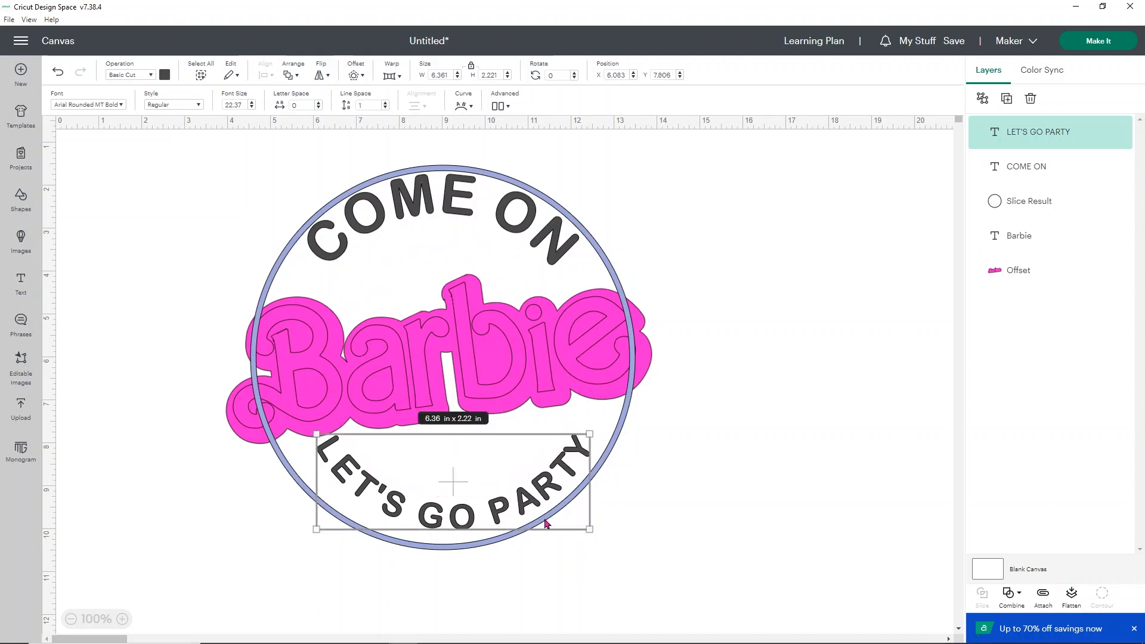
{"action": "left_click", "coordinate": [464, 106]}
{"action": "left_click_drag", "start_coordinate": [430, 170], "coordinate": [436, 170]}
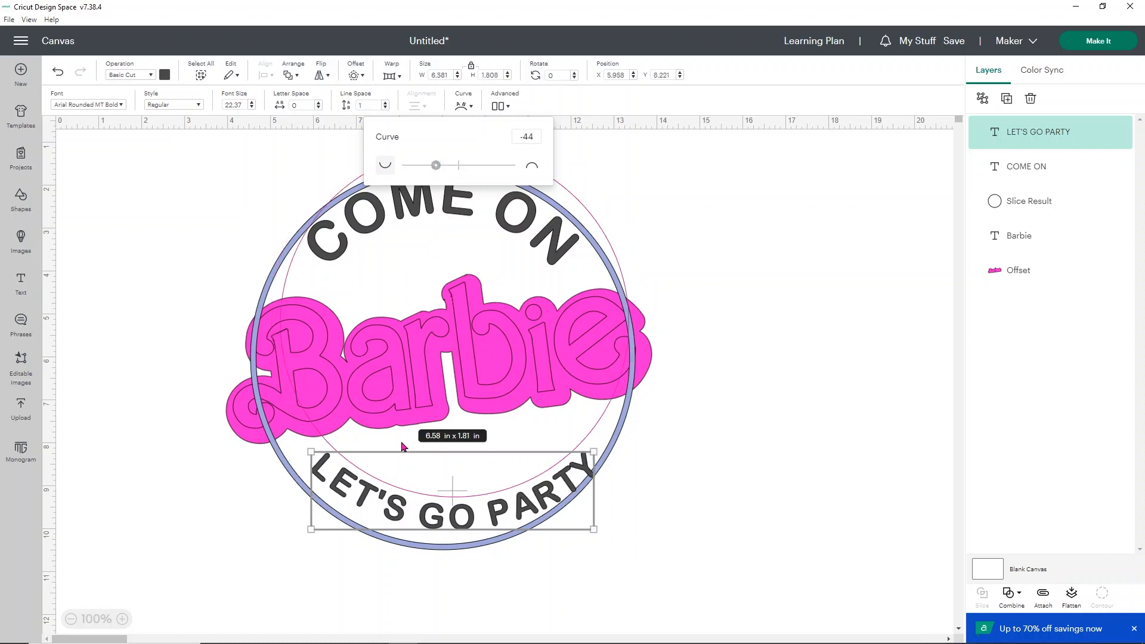
{"action": "left_click_drag", "start_coordinate": [403, 504], "coordinate": [395, 497]}
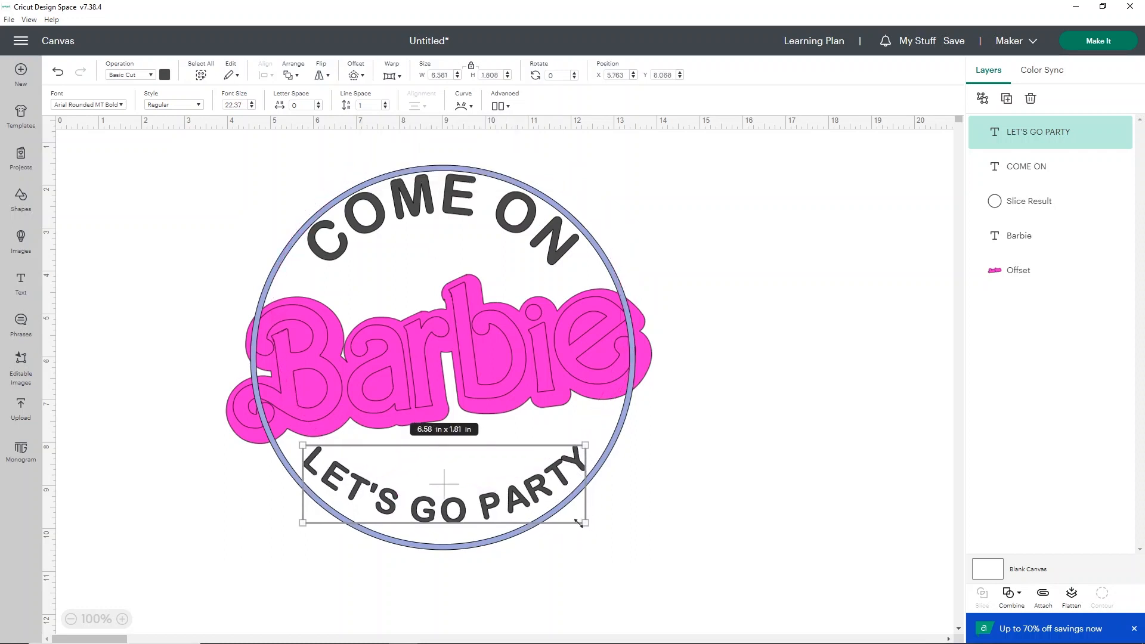
Enlarge the LET'S GO PARTY text to about 8.2 in wide, tighten its curve to -65, and shift it inside the ring.
{"action": "left_click_drag", "start_coordinate": [585, 522], "coordinate": [618, 541]}
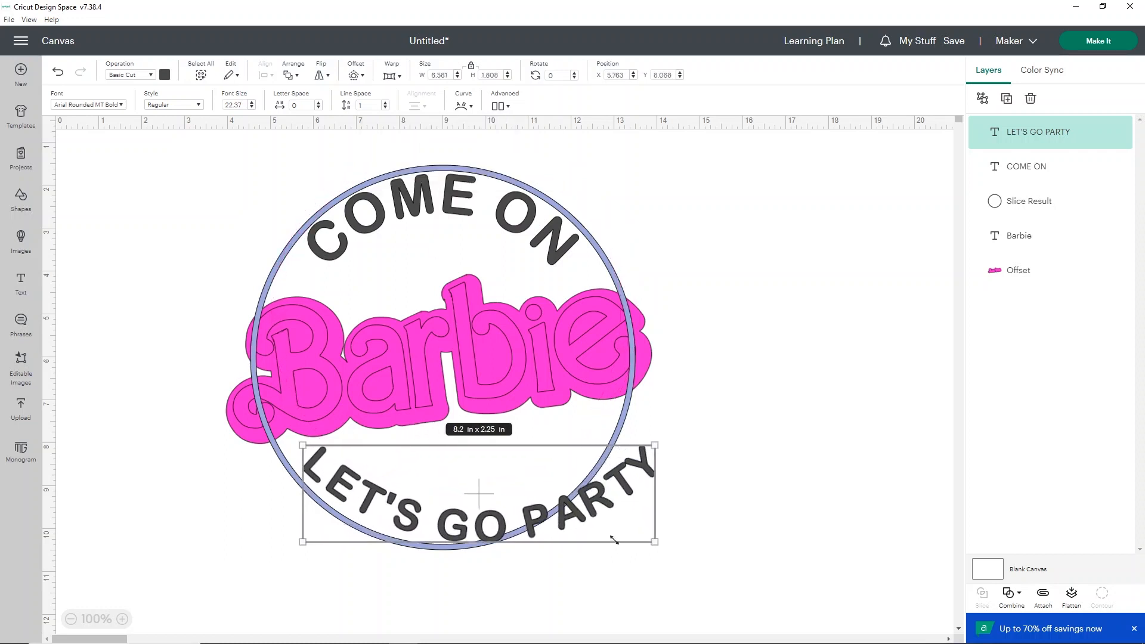
{"action": "left_click", "coordinate": [458, 108]}
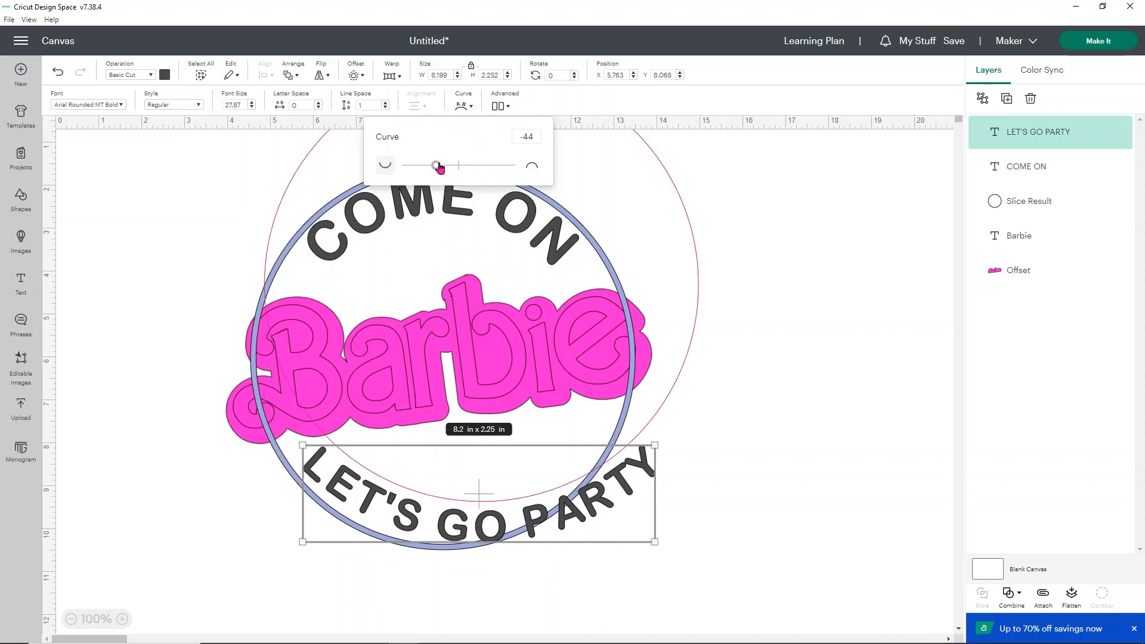
{"action": "left_click_drag", "start_coordinate": [438, 167], "coordinate": [425, 167]}
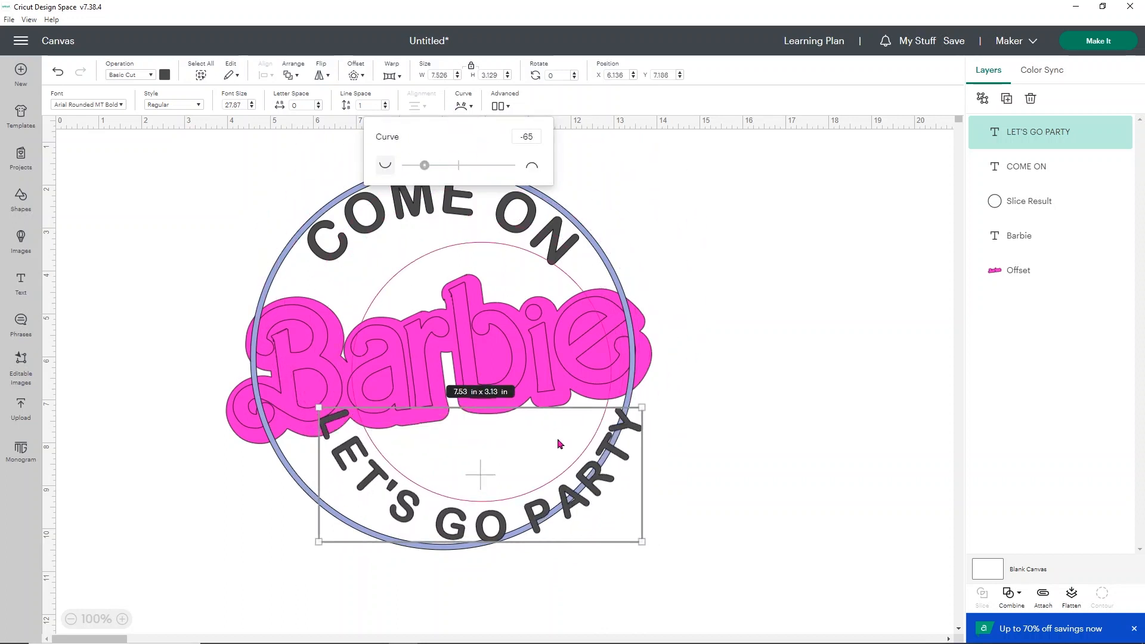
{"action": "left_click_drag", "start_coordinate": [568, 484], "coordinate": [537, 491]}
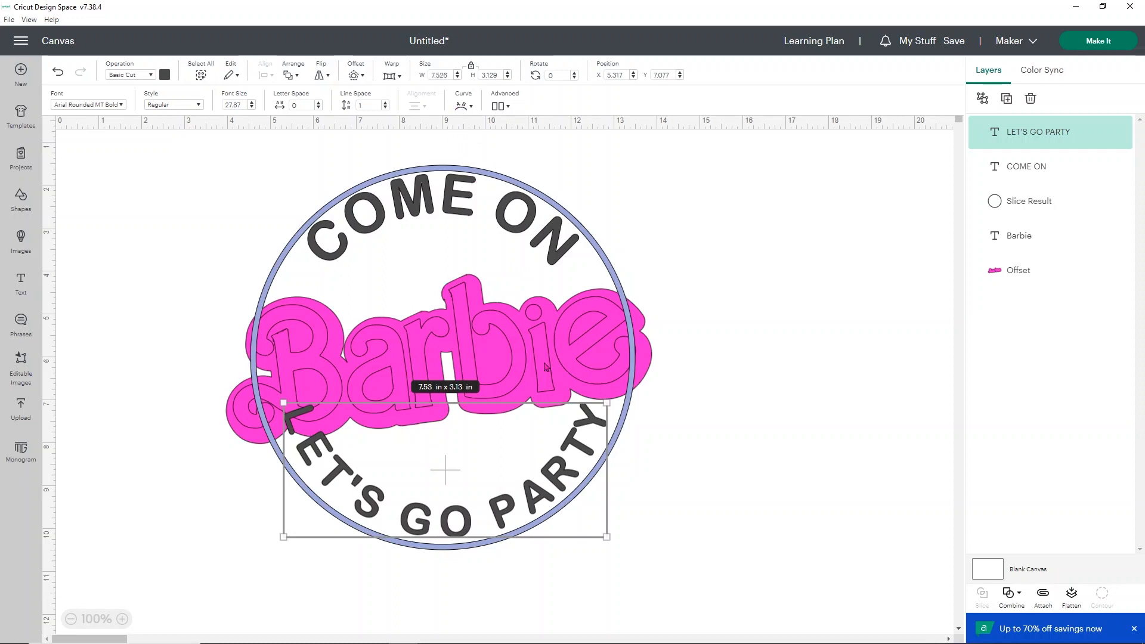
Scale the LET'S GO PARTY text to about 7.03 in wide, set its curve to -56, and reposition it inside the ring.
{"action": "left_click_drag", "start_coordinate": [603, 527], "coordinate": [585, 529]}
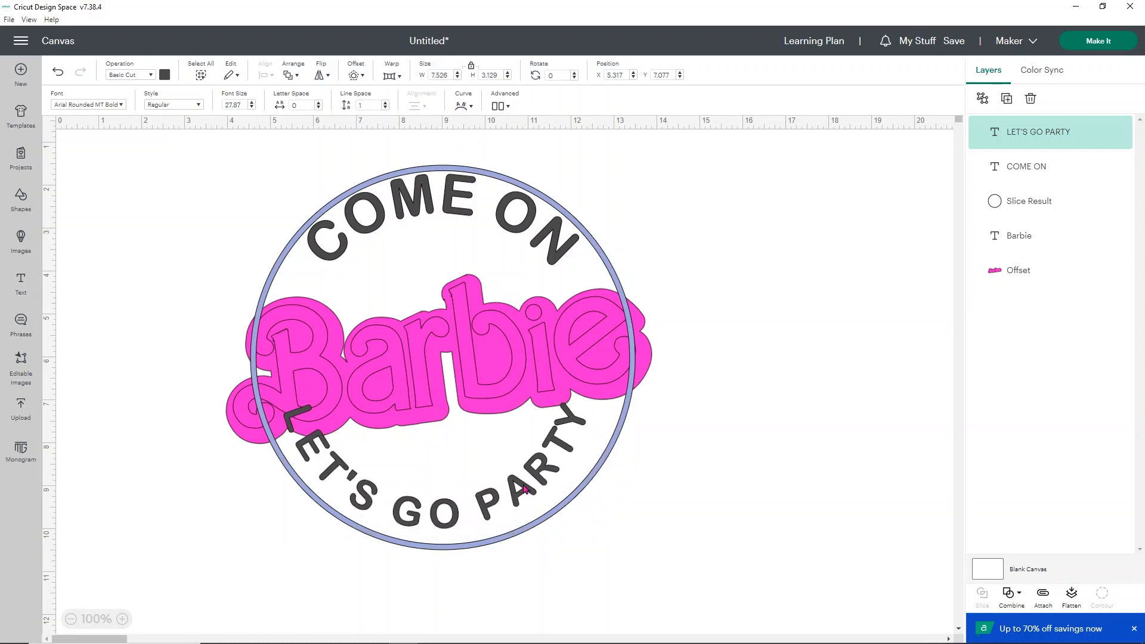
{"action": "left_click_drag", "start_coordinate": [526, 489], "coordinate": [546, 497]}
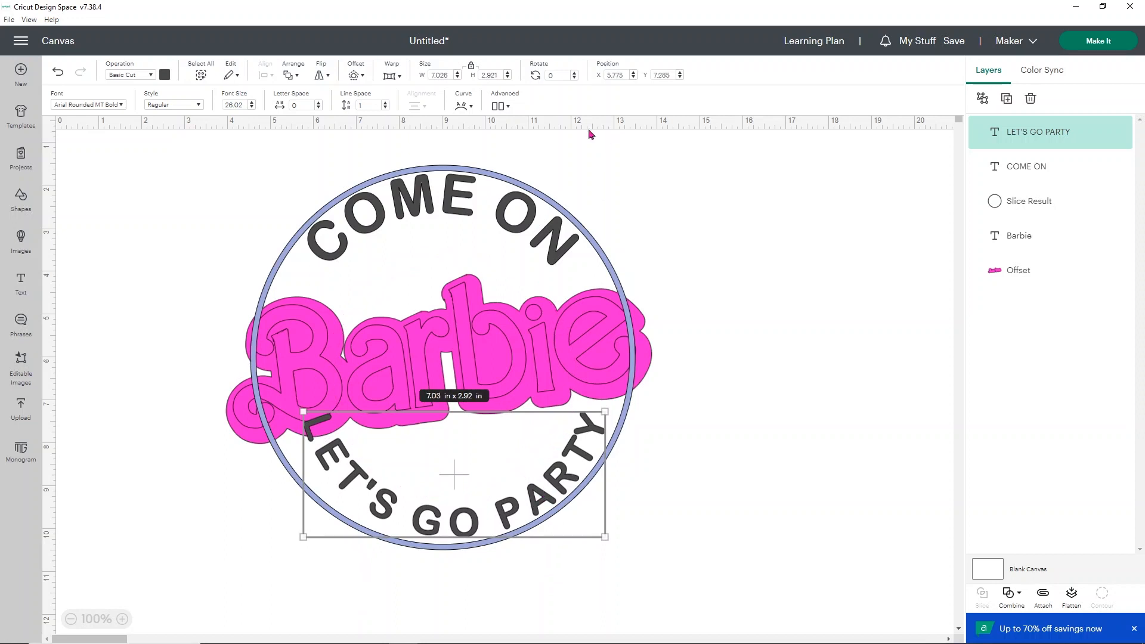
{"action": "left_click", "coordinate": [463, 106]}
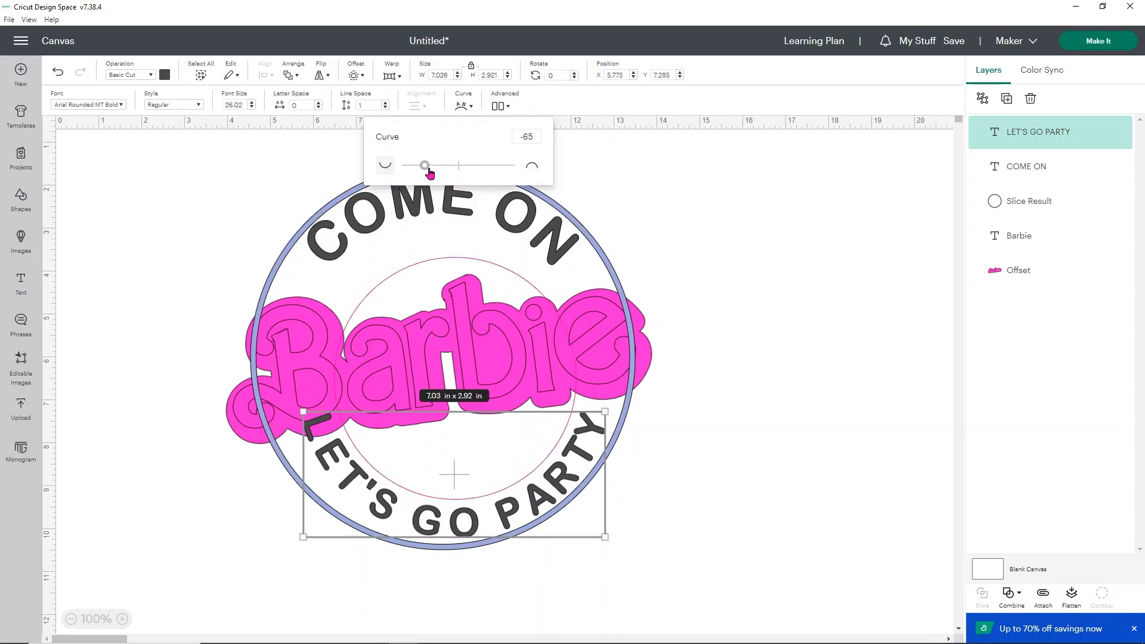
{"action": "left_click_drag", "start_coordinate": [430, 173], "coordinate": [429, 168]}
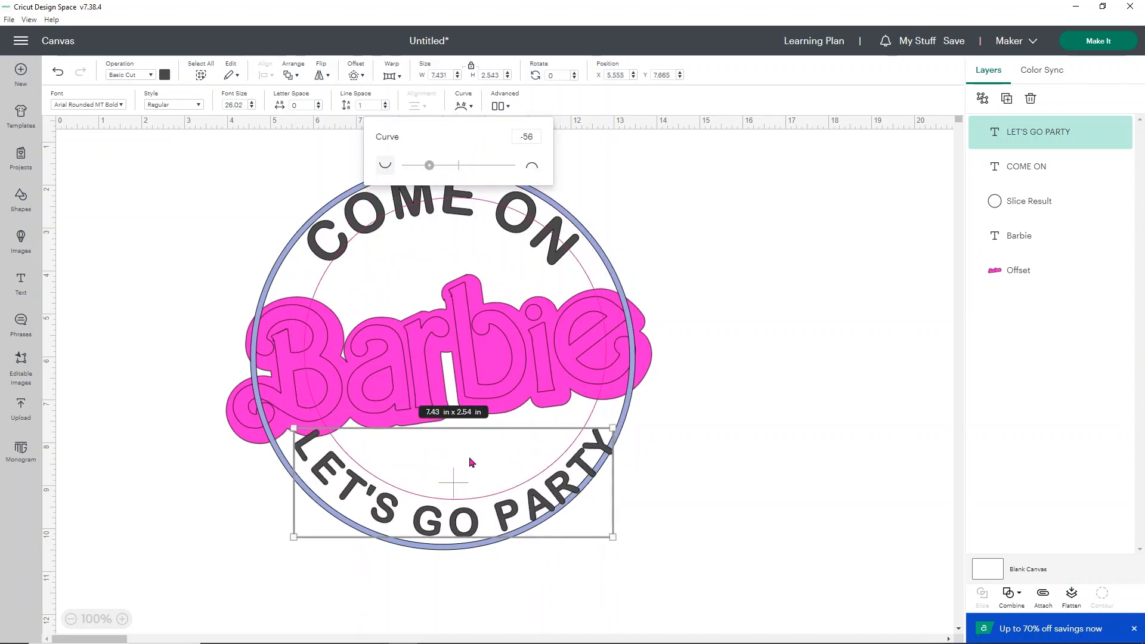
{"action": "left_click_drag", "start_coordinate": [472, 462], "coordinate": [460, 452]}
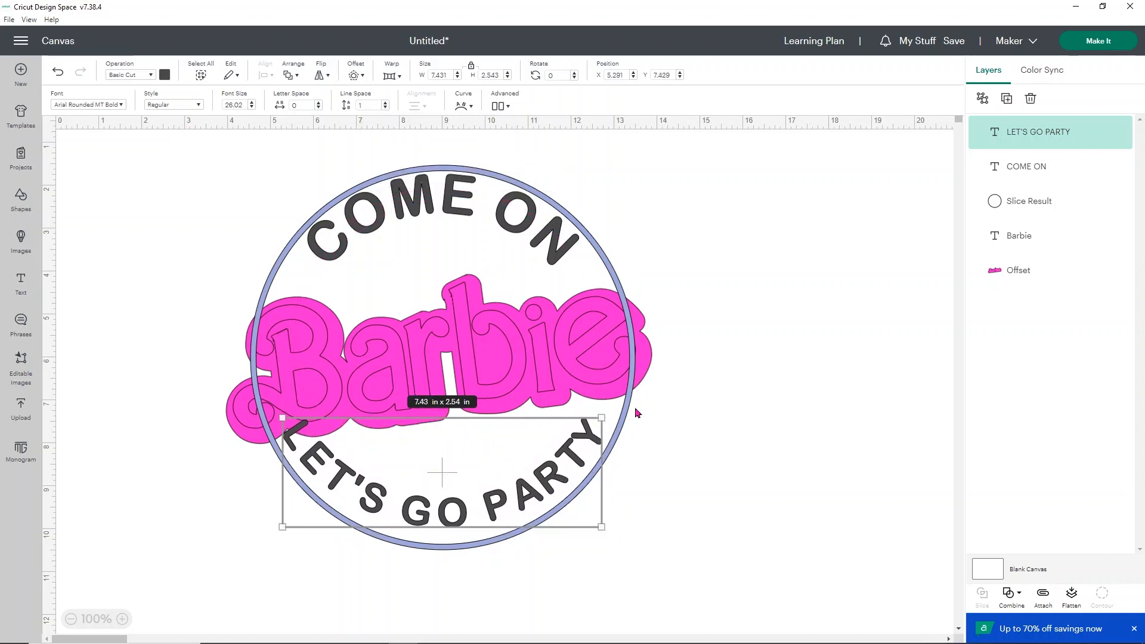
Rotate the LET'S GO PARTY text to about 355°, scale it to about 7.25 in wide, and fit it along the ring's lower inside edge.
{"action": "left_click_drag", "start_coordinate": [614, 406], "coordinate": [603, 398]}
{"action": "left_click_drag", "start_coordinate": [496, 504], "coordinate": [504, 503]}
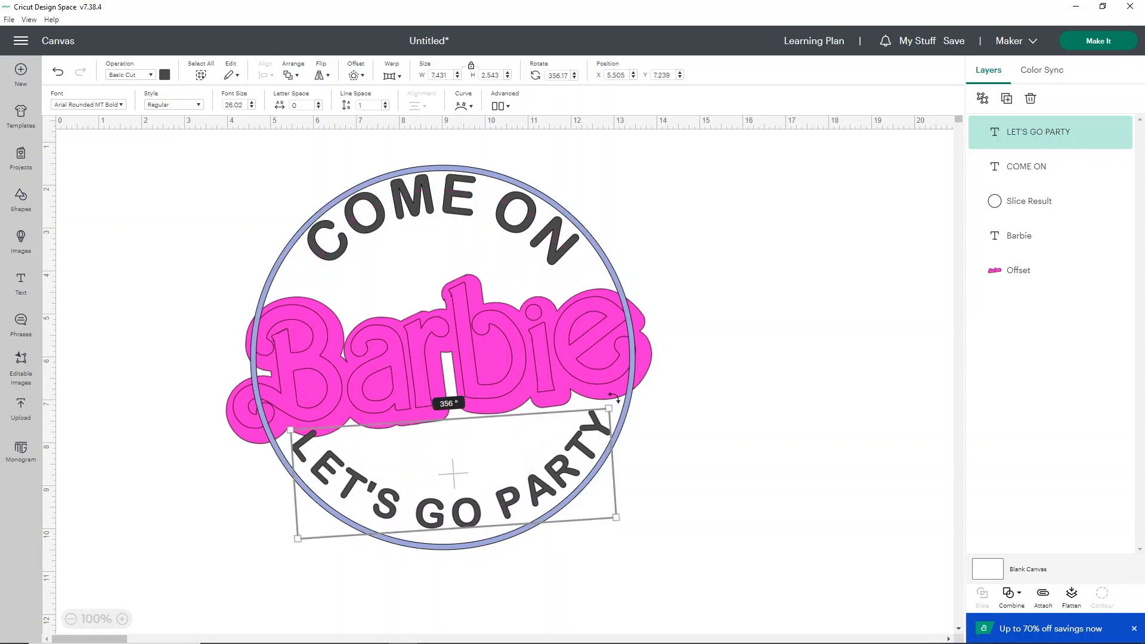
{"action": "left_click_drag", "start_coordinate": [615, 398], "coordinate": [609, 393]}
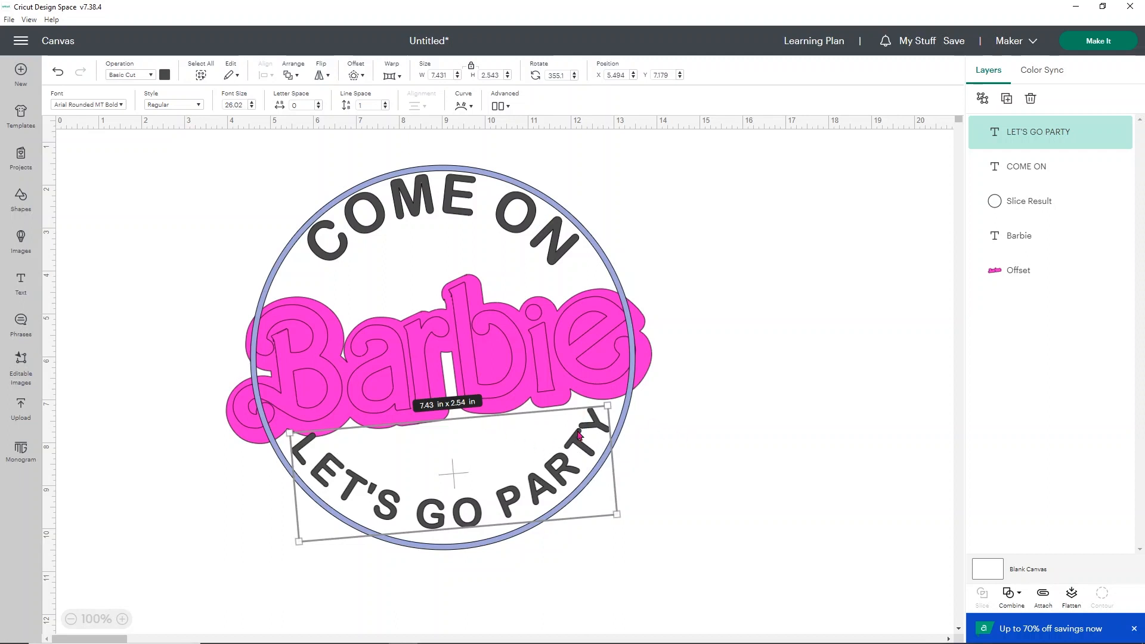
{"action": "left_click_drag", "start_coordinate": [575, 434], "coordinate": [576, 443]}
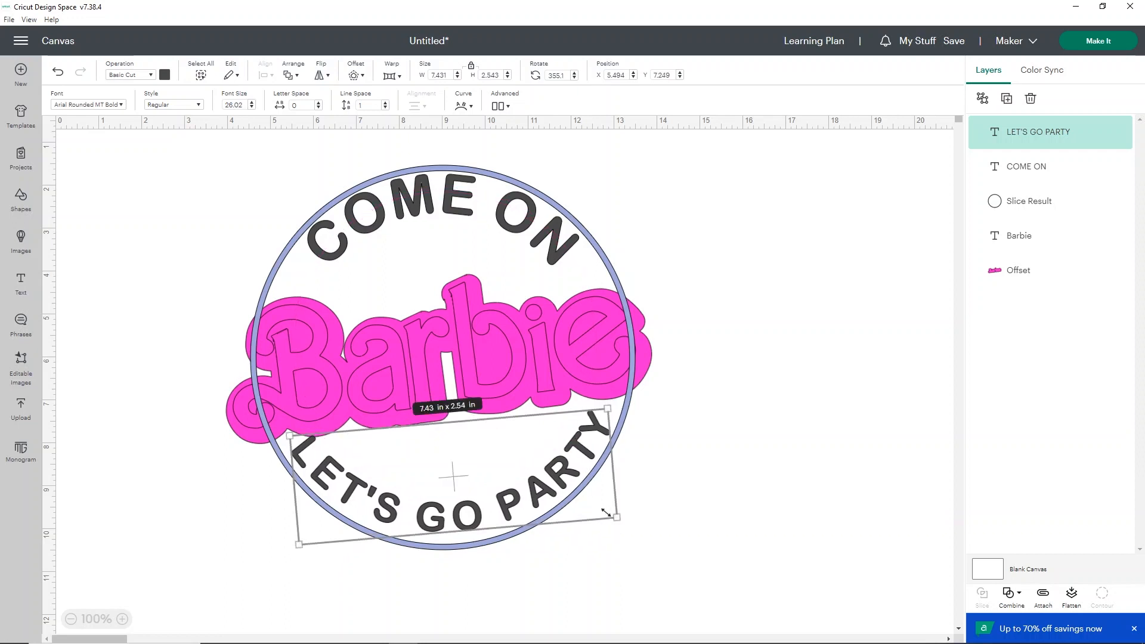
{"action": "left_click_drag", "start_coordinate": [605, 512], "coordinate": [598, 512]}
{"action": "left_click_drag", "start_coordinate": [514, 509], "coordinate": [517, 514]}
{"action": "left_click", "coordinate": [700, 464]}
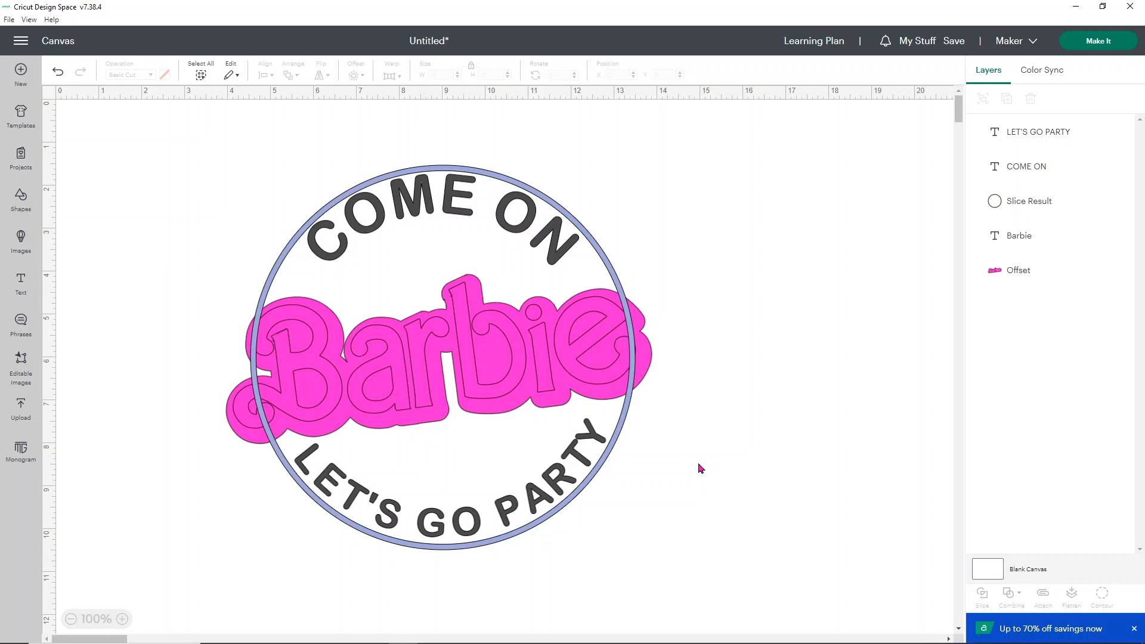
Duplicate the ring, shrink the copy to about 6.56 in, and place it inside the curved texts.
{"action": "left_click", "coordinate": [617, 284]}
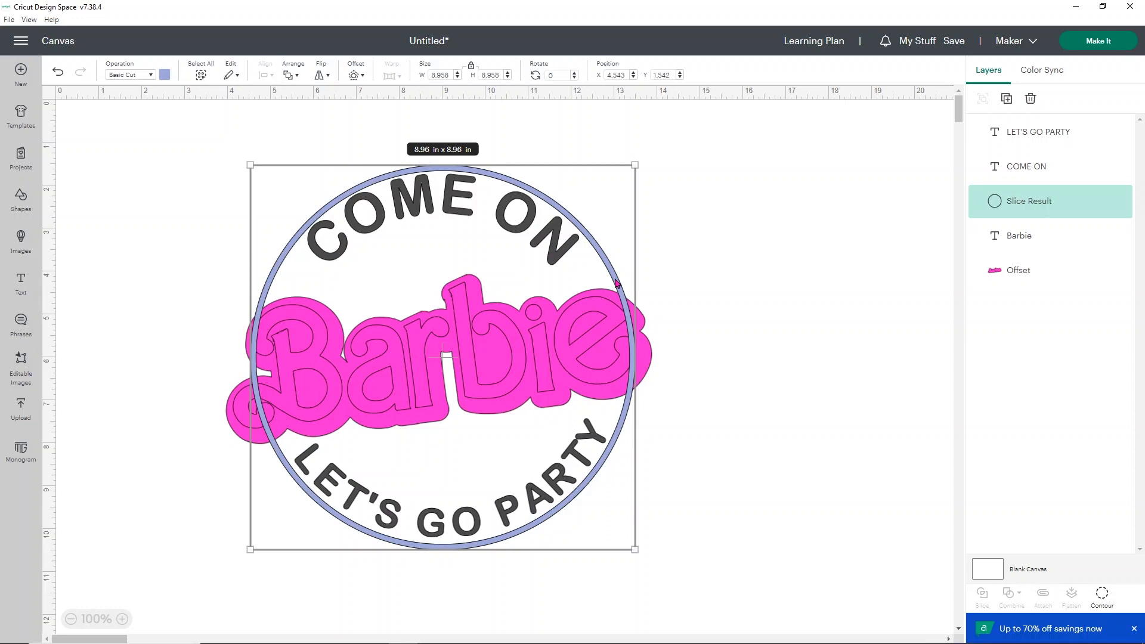
{"action": "left_click", "coordinate": [1007, 98]}
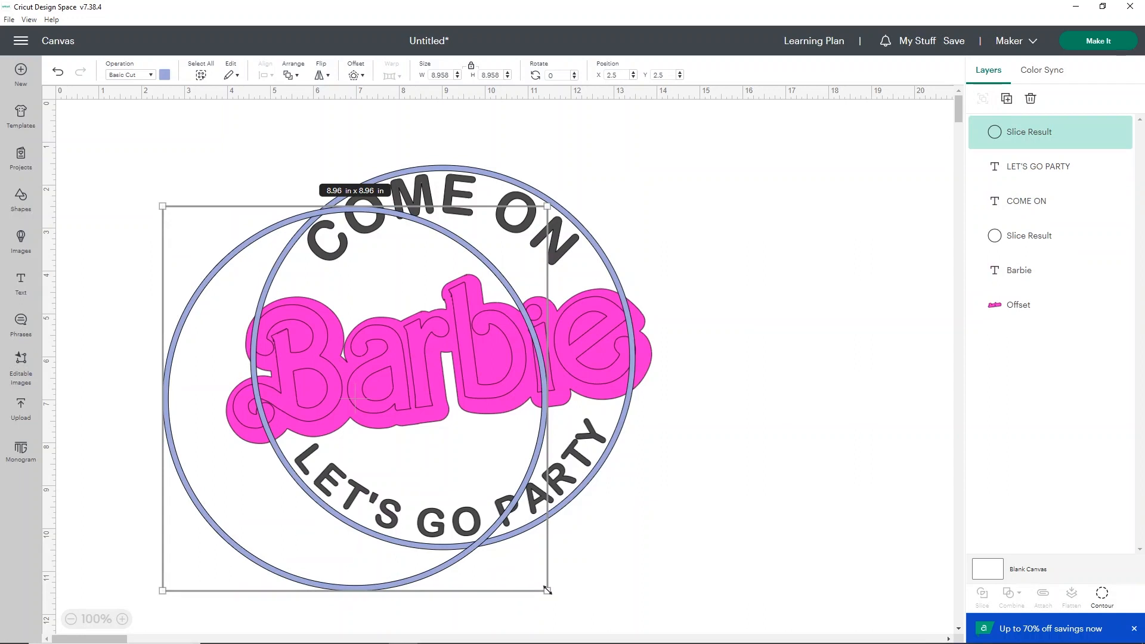
{"action": "left_click_drag", "start_coordinate": [546, 590], "coordinate": [435, 497]}
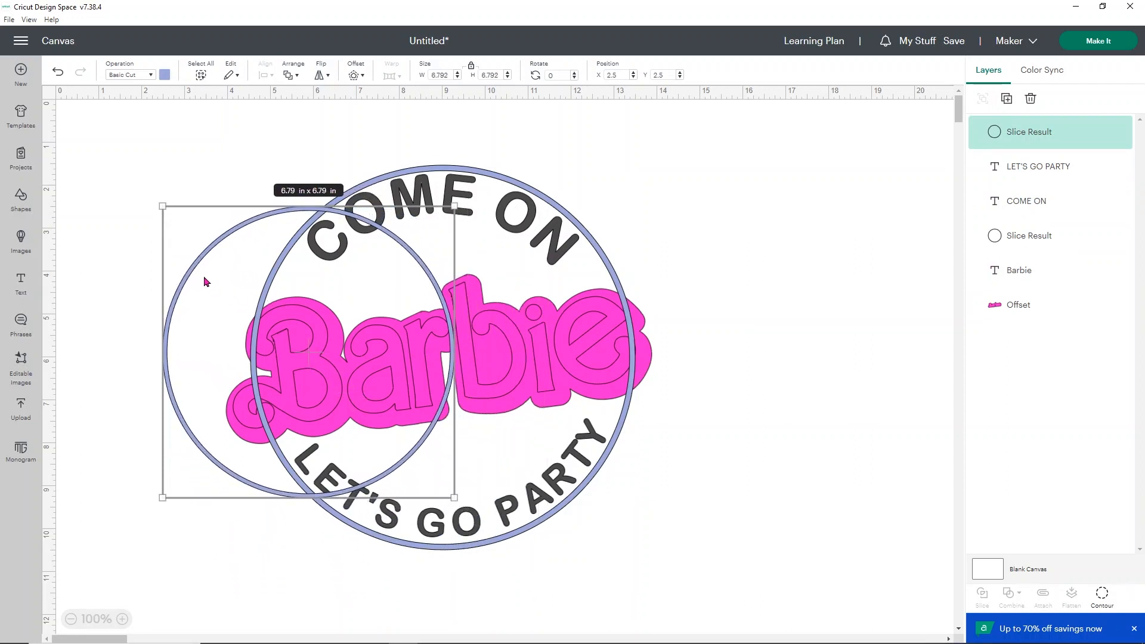
{"action": "left_click_drag", "start_coordinate": [198, 271], "coordinate": [331, 285]}
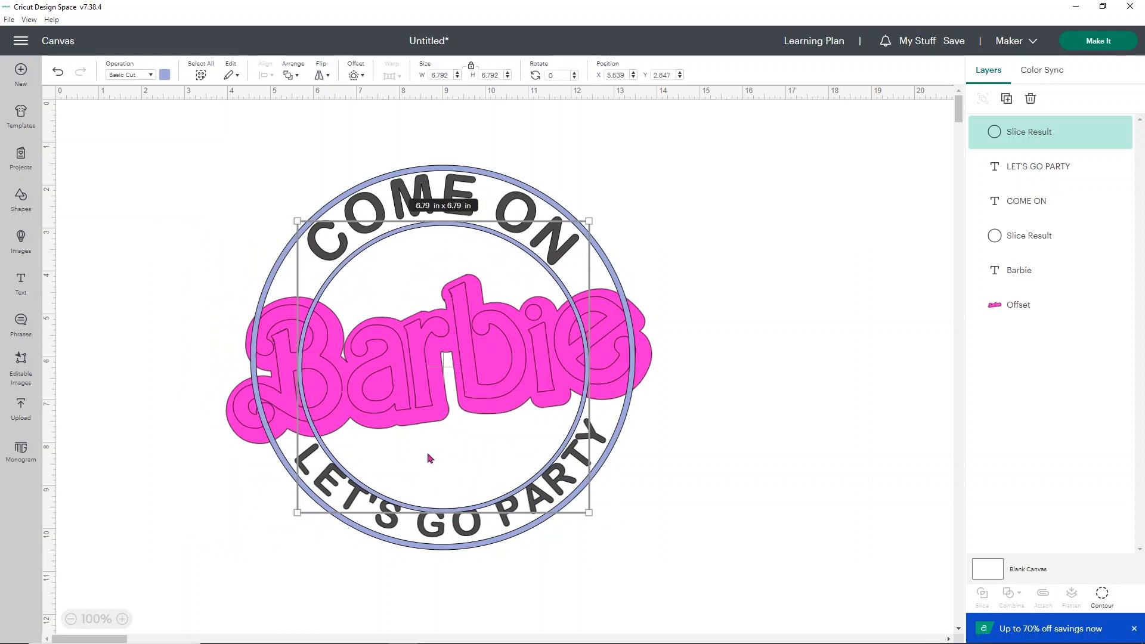
{"action": "left_click_drag", "start_coordinate": [589, 513], "coordinate": [579, 503]}
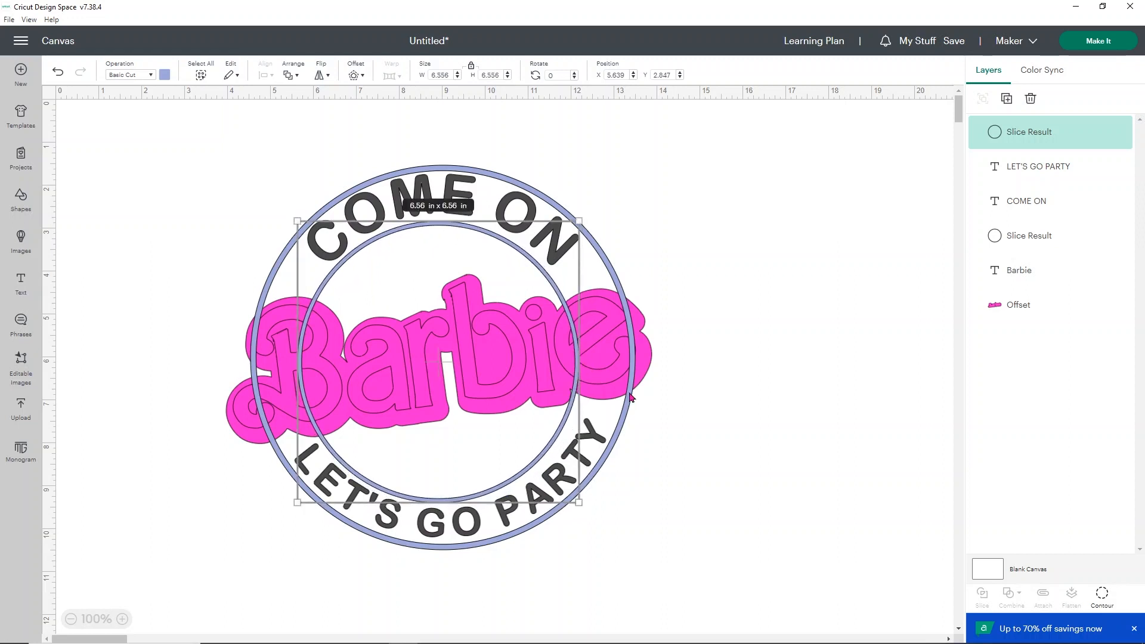
{"action": "left_click", "coordinate": [676, 448]}
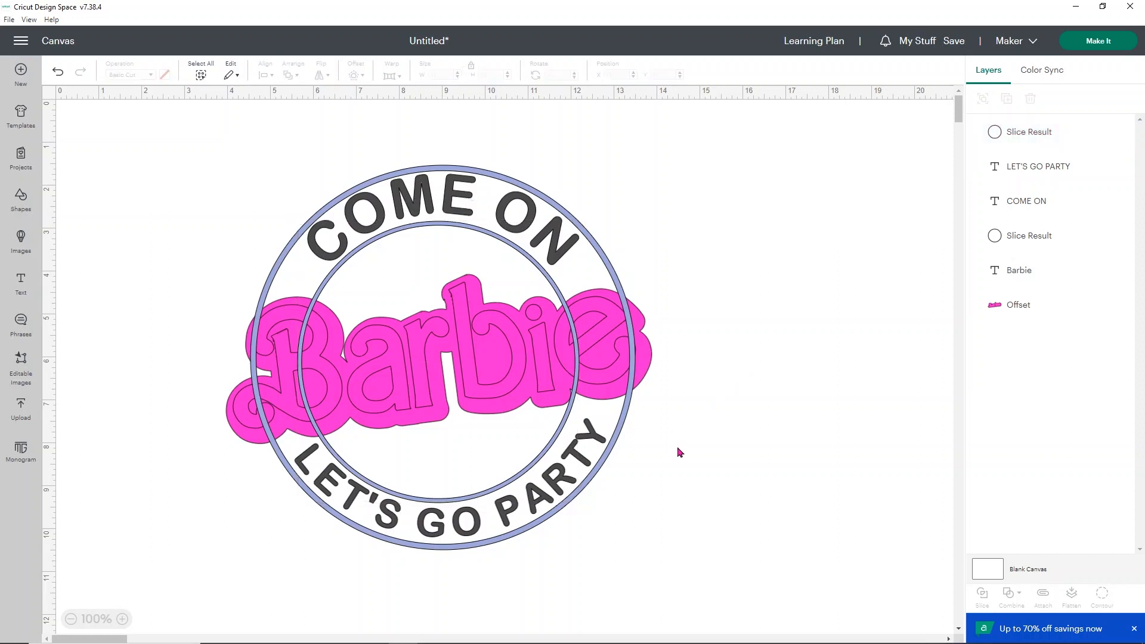
Center both rings and the COME ON and LET'S GO PARTY texts horizontally with one another.
{"action": "left_click", "coordinate": [554, 236]}
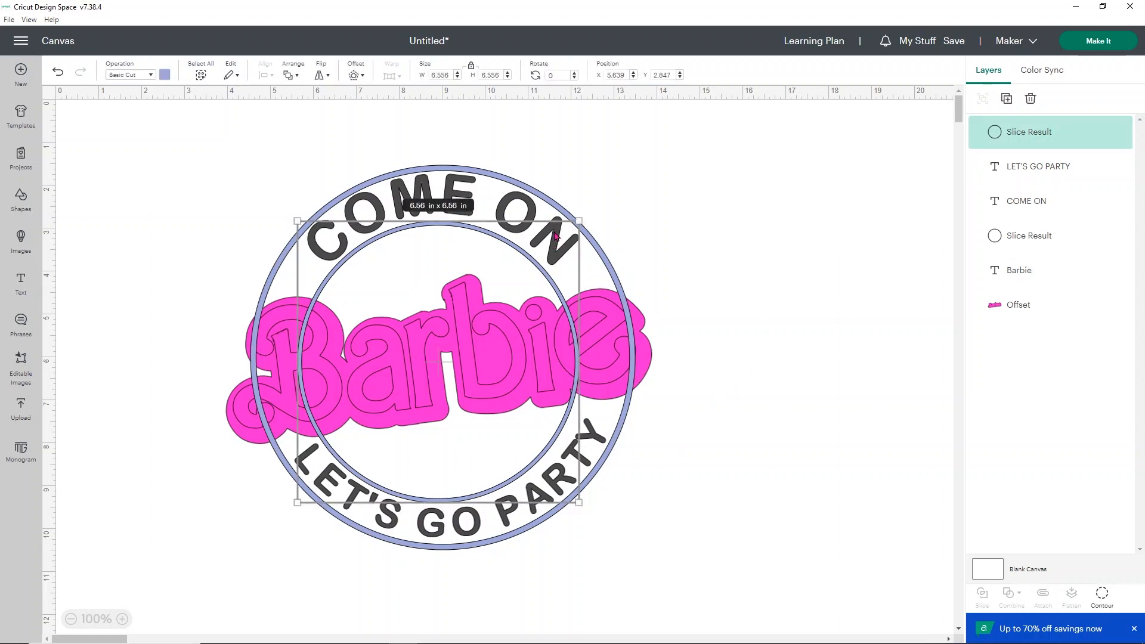
{"action": "left_click", "coordinate": [993, 233], "text": "shift"}
{"action": "left_click", "coordinate": [1018, 201], "text": "shift"}
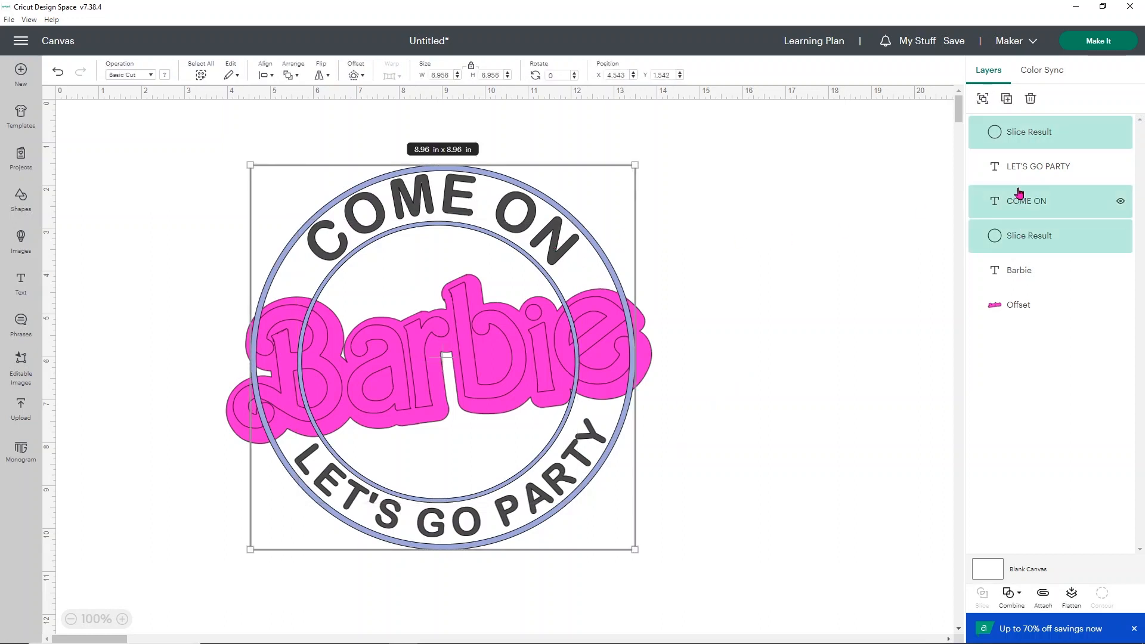
{"action": "left_click", "coordinate": [1022, 172], "text": "shift"}
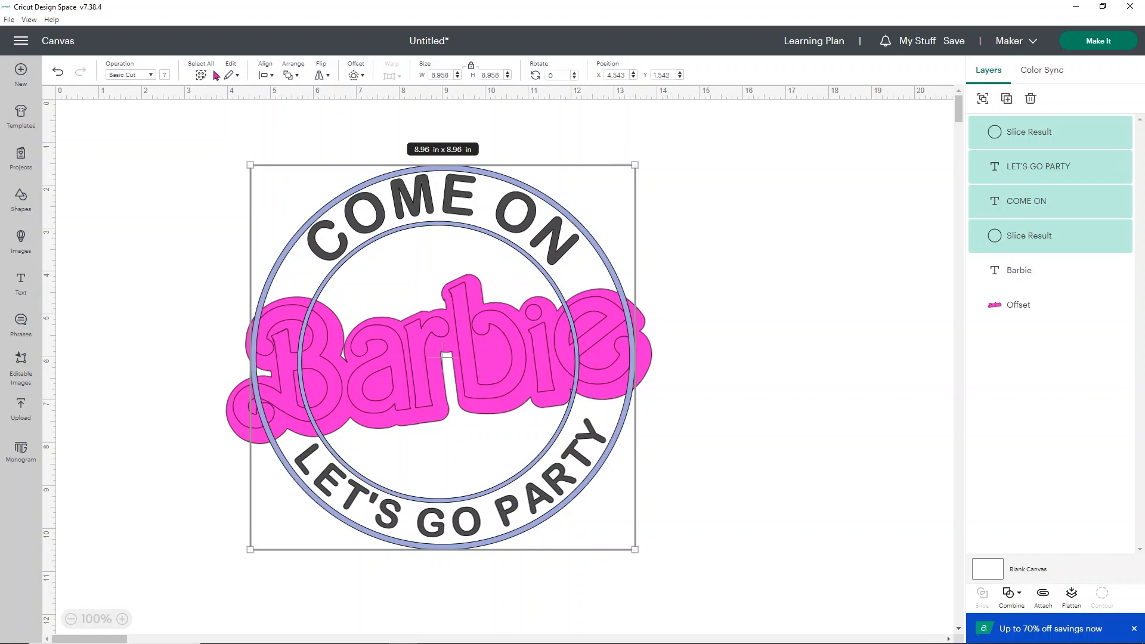
{"action": "left_click", "coordinate": [260, 75]}
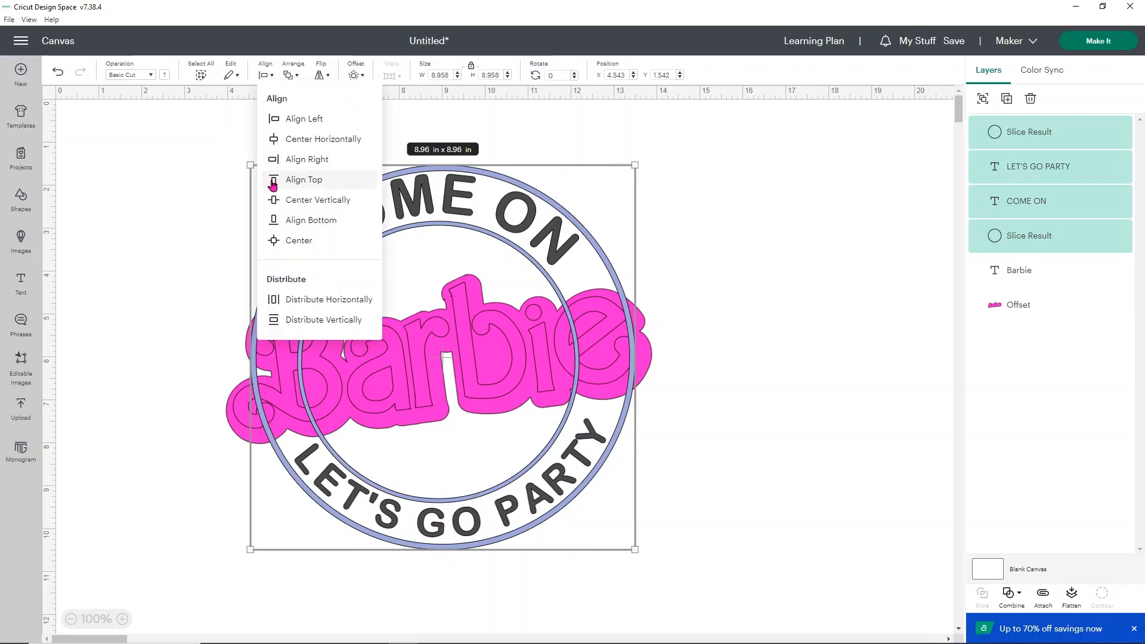
{"action": "left_click", "coordinate": [297, 139]}
{"action": "left_click", "coordinate": [296, 147]}
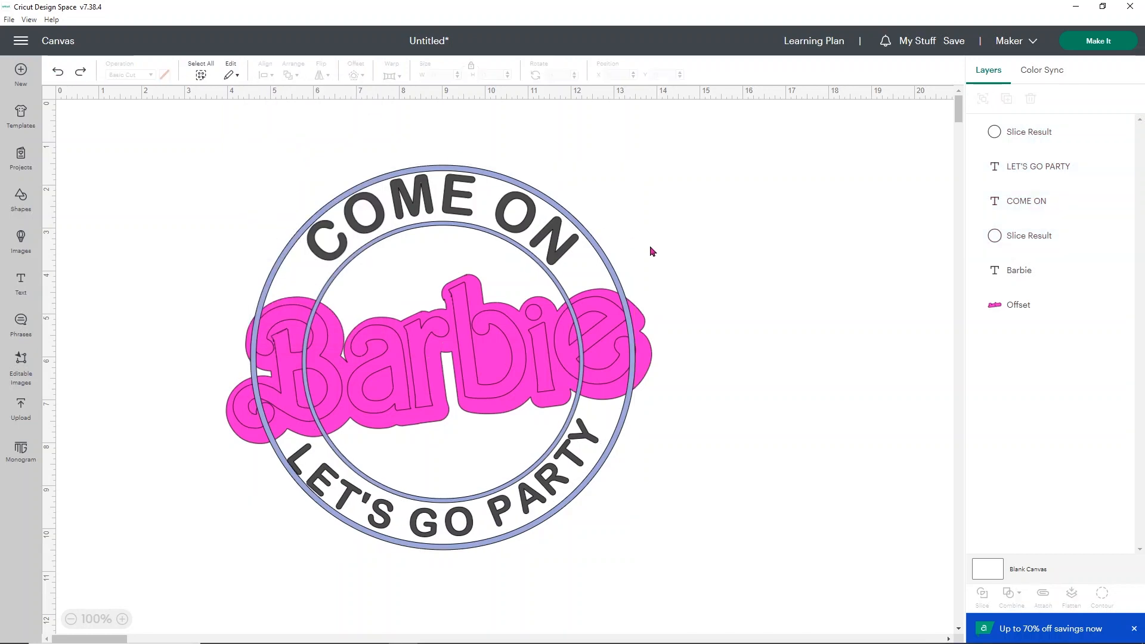
Shift the LET'S GO PARTY text slightly right between the two rings and rotate it to about 354.4°.
{"action": "left_click", "coordinate": [630, 502]}
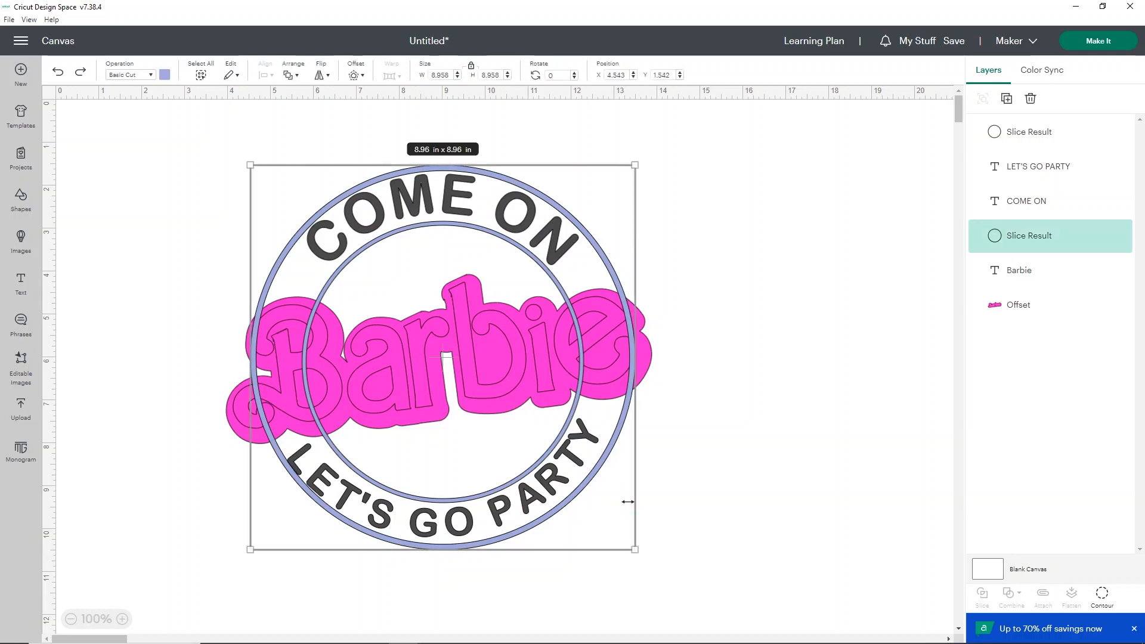
{"action": "left_click", "coordinate": [682, 481]}
{"action": "left_click", "coordinate": [521, 501]}
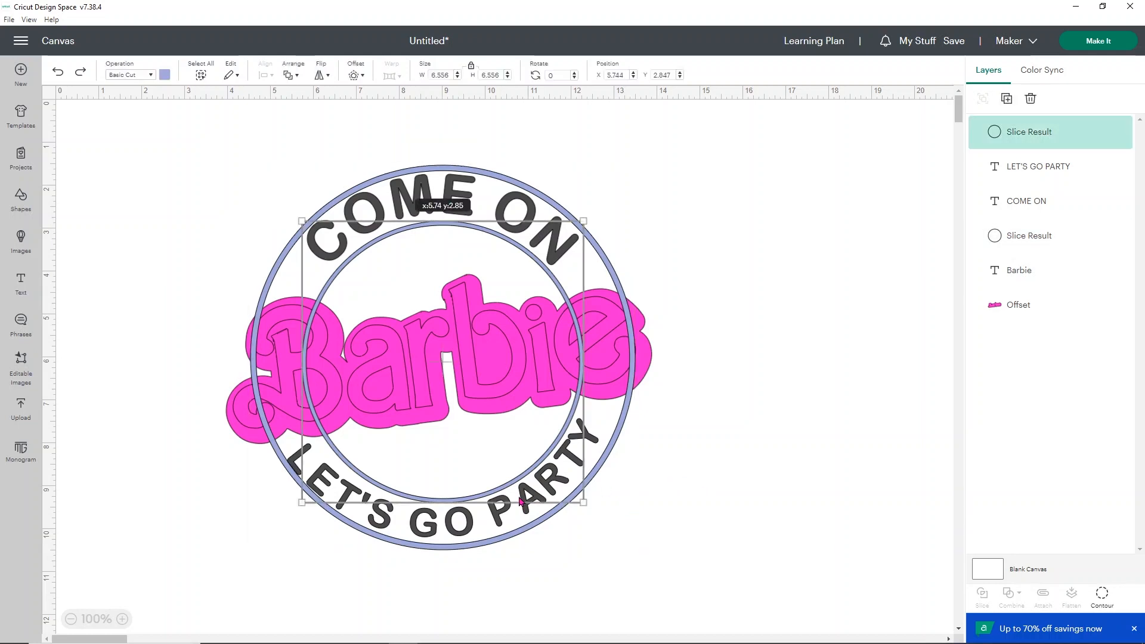
{"action": "left_click", "coordinate": [475, 521]}
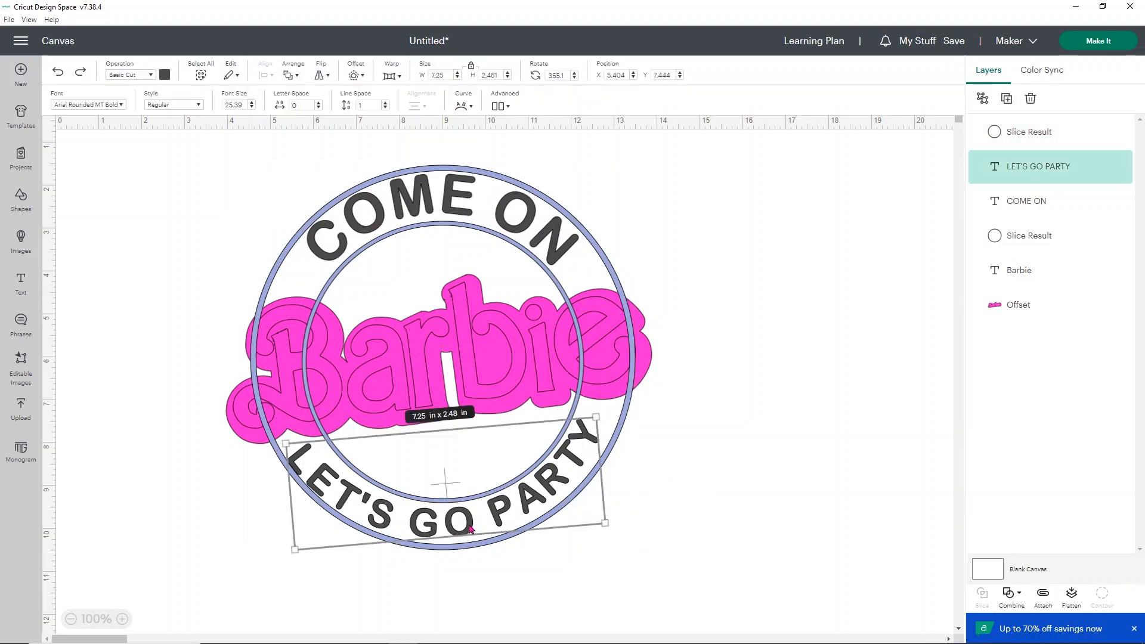
{"action": "left_click_drag", "start_coordinate": [467, 531], "coordinate": [475, 528]}
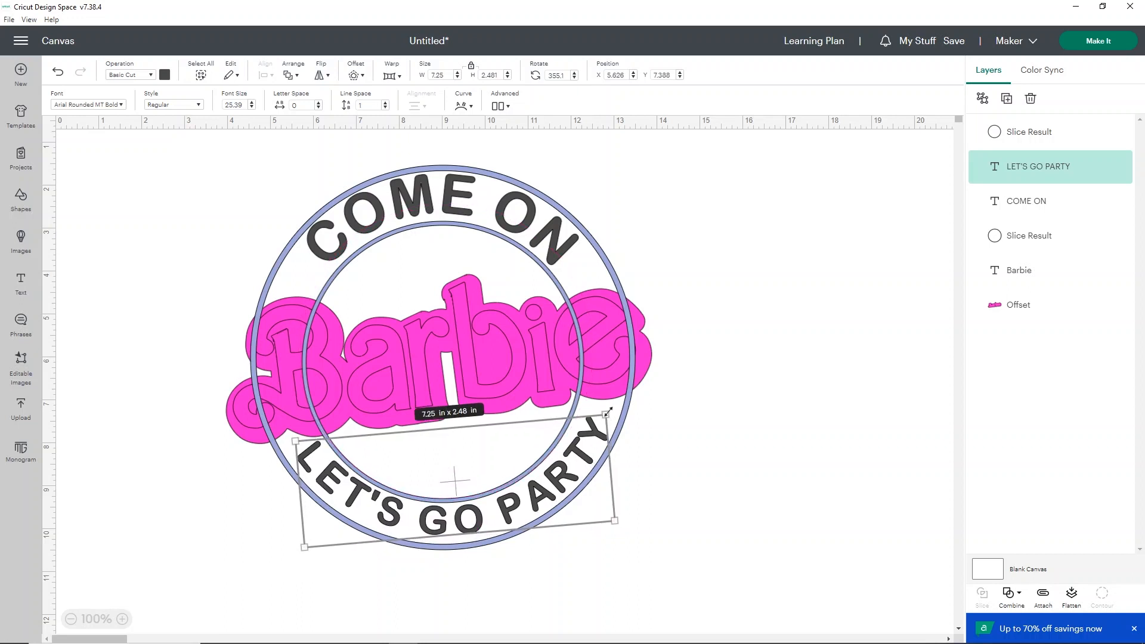
{"action": "left_click_drag", "start_coordinate": [612, 406], "coordinate": [609, 405]}
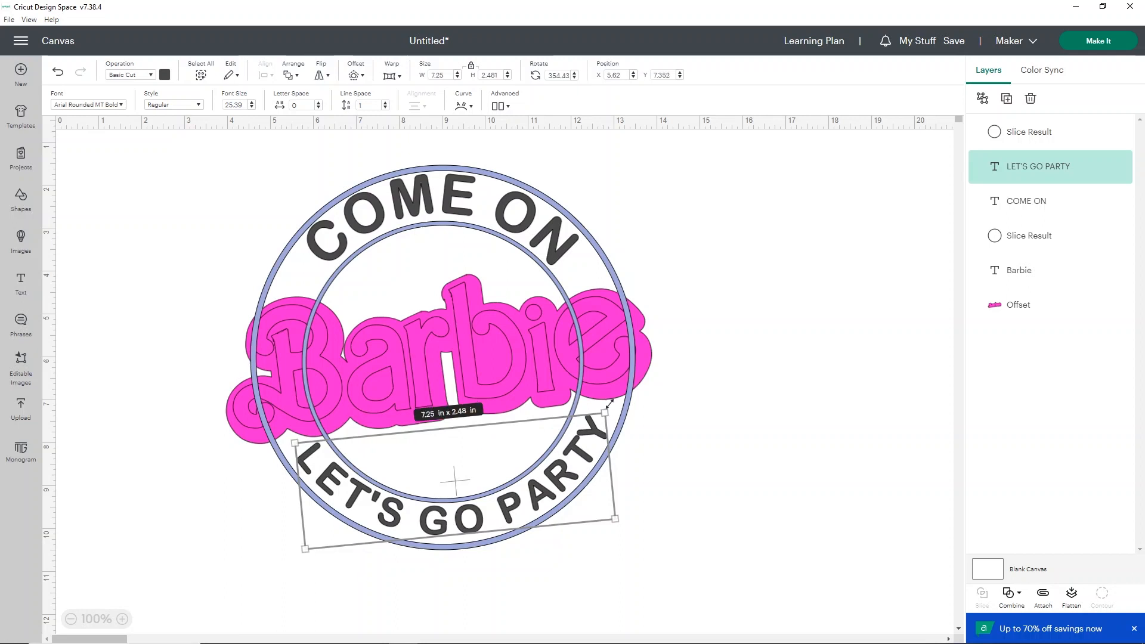
{"action": "left_click", "coordinate": [697, 408]}
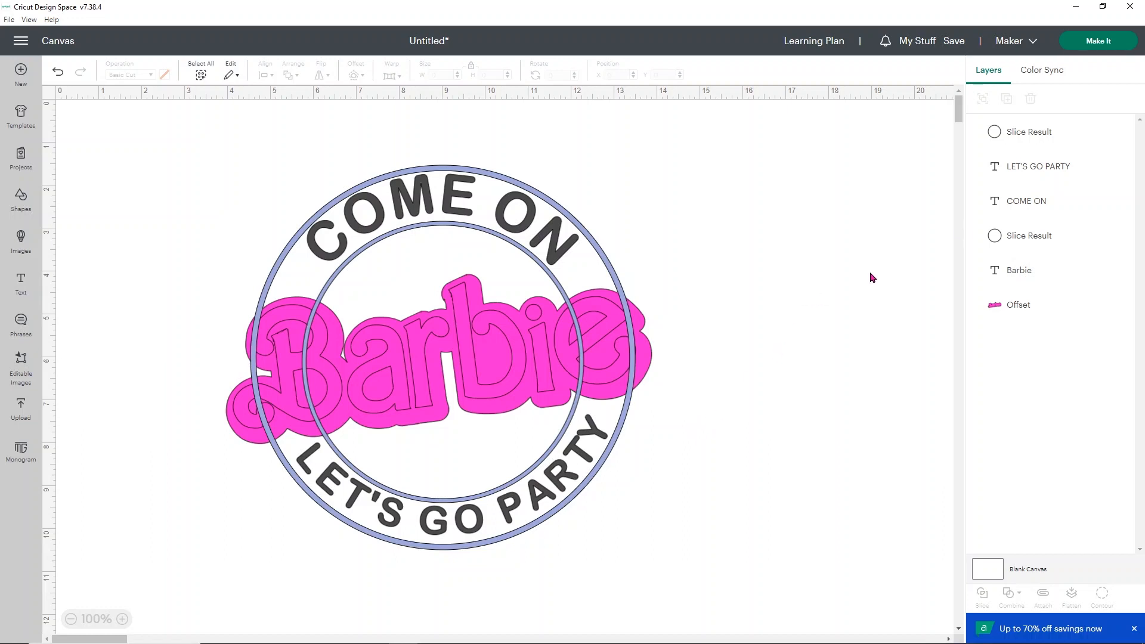
Weld the outer and inner rings into a single shape.
{"action": "left_click", "coordinate": [1023, 135]}
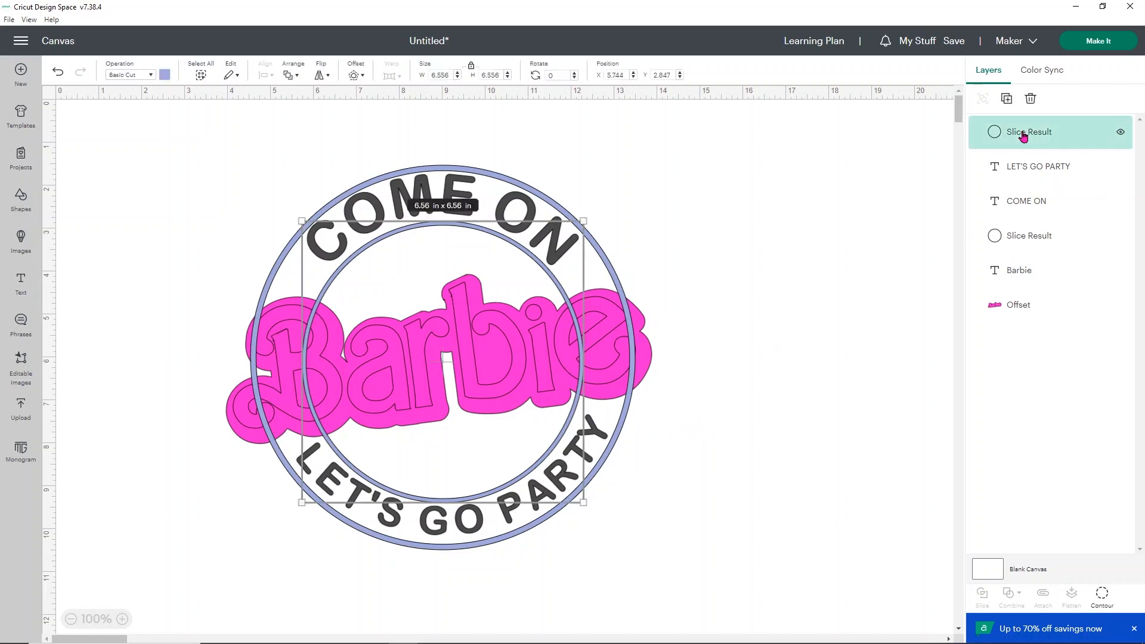
{"action": "left_click", "coordinate": [1036, 236], "text": "shift"}
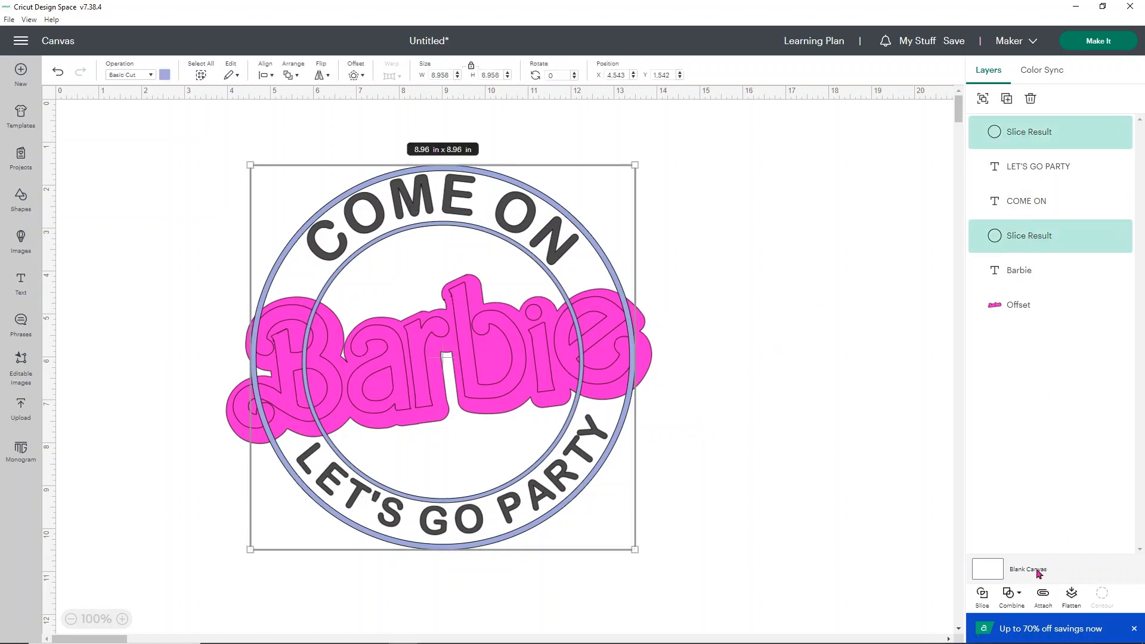
{"action": "left_click", "coordinate": [1017, 599]}
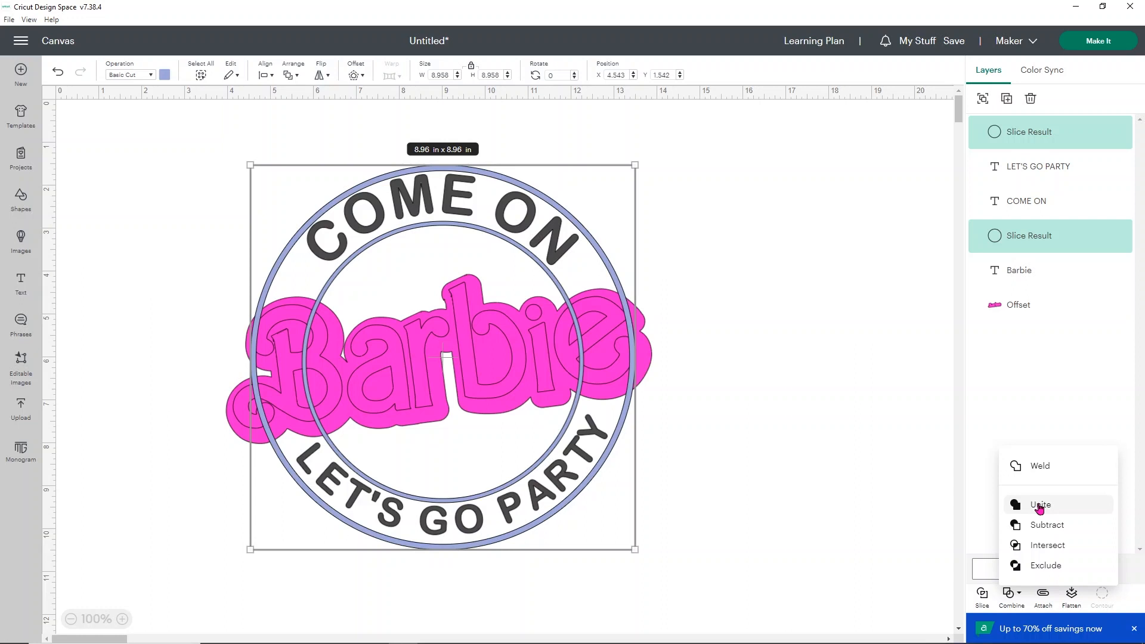
{"action": "left_click", "coordinate": [1052, 469]}
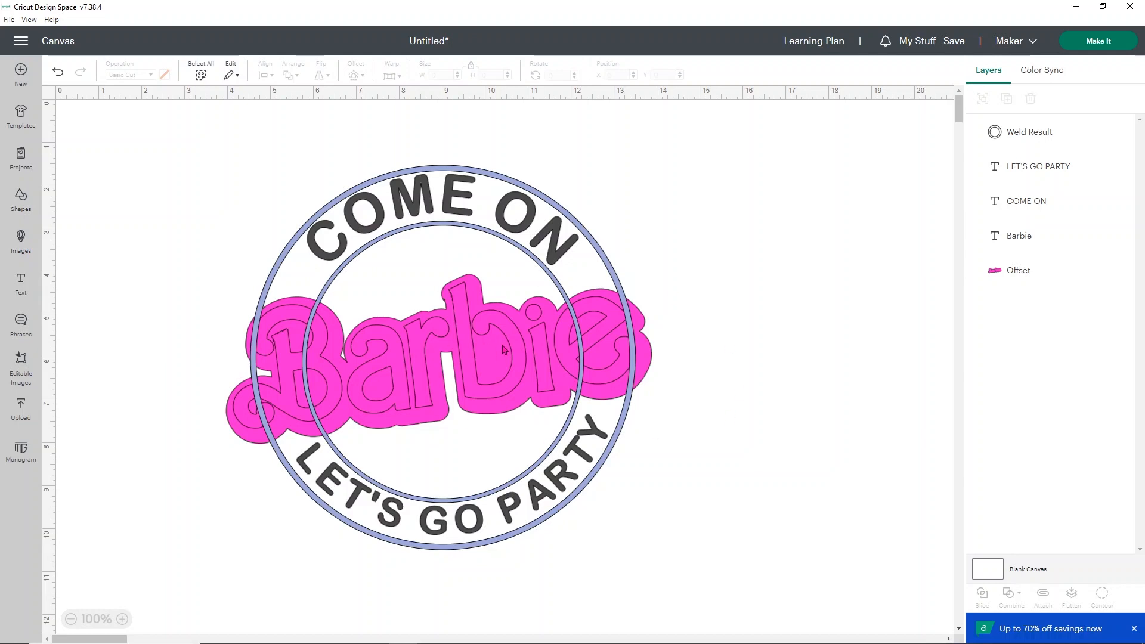
Add a rectangle over the outer ring behind the B, rotate it to about 350°, and resize it to about 1.11 × 3.2 in.
{"action": "left_click", "coordinate": [20, 202]}
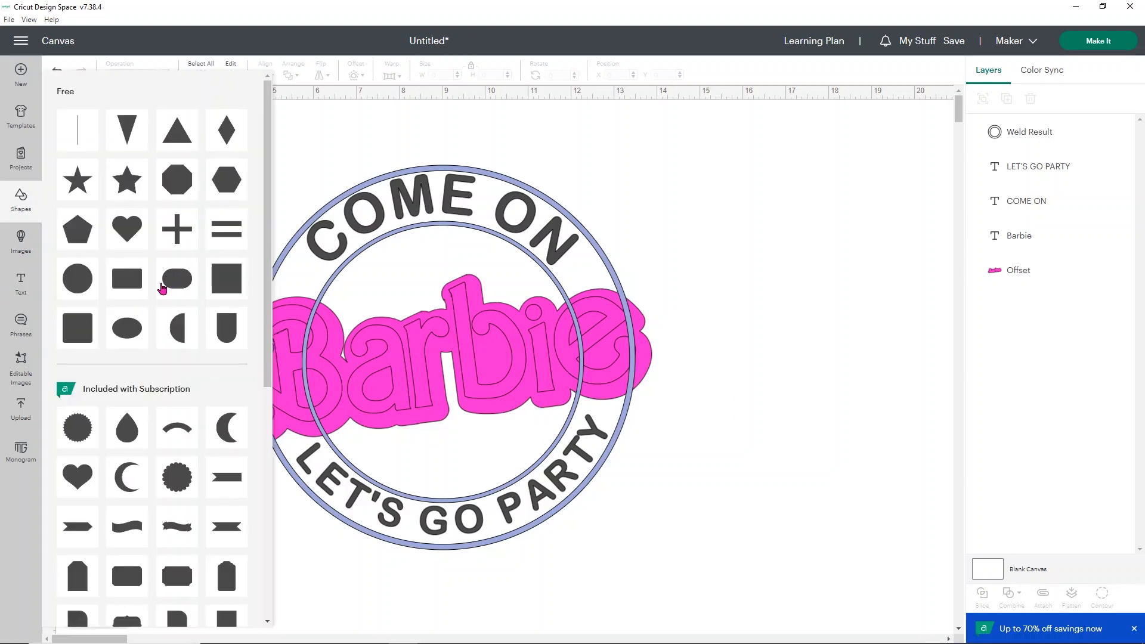
{"action": "left_click", "coordinate": [129, 285]}
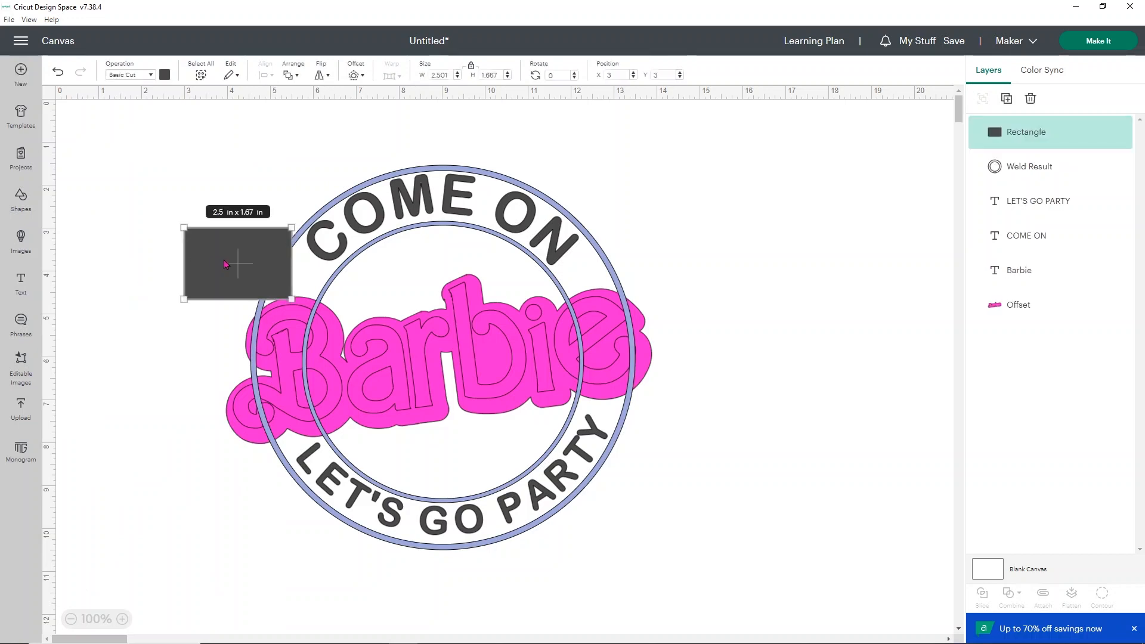
{"action": "left_click_drag", "start_coordinate": [226, 264], "coordinate": [434, 366]}
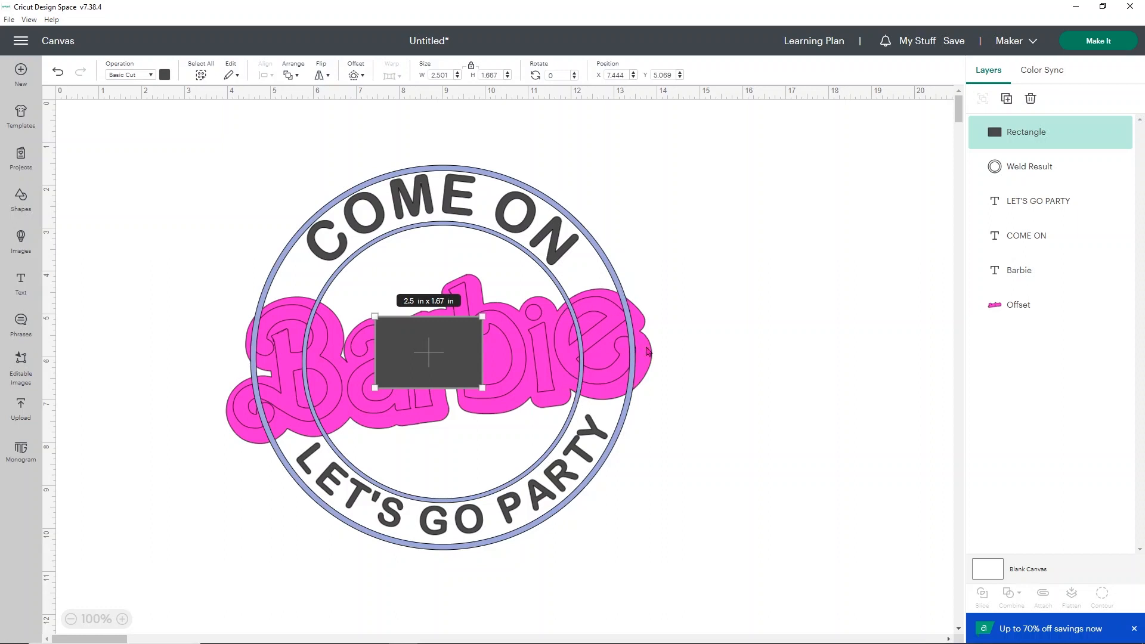
{"action": "left_click_drag", "start_coordinate": [448, 355], "coordinate": [321, 341]}
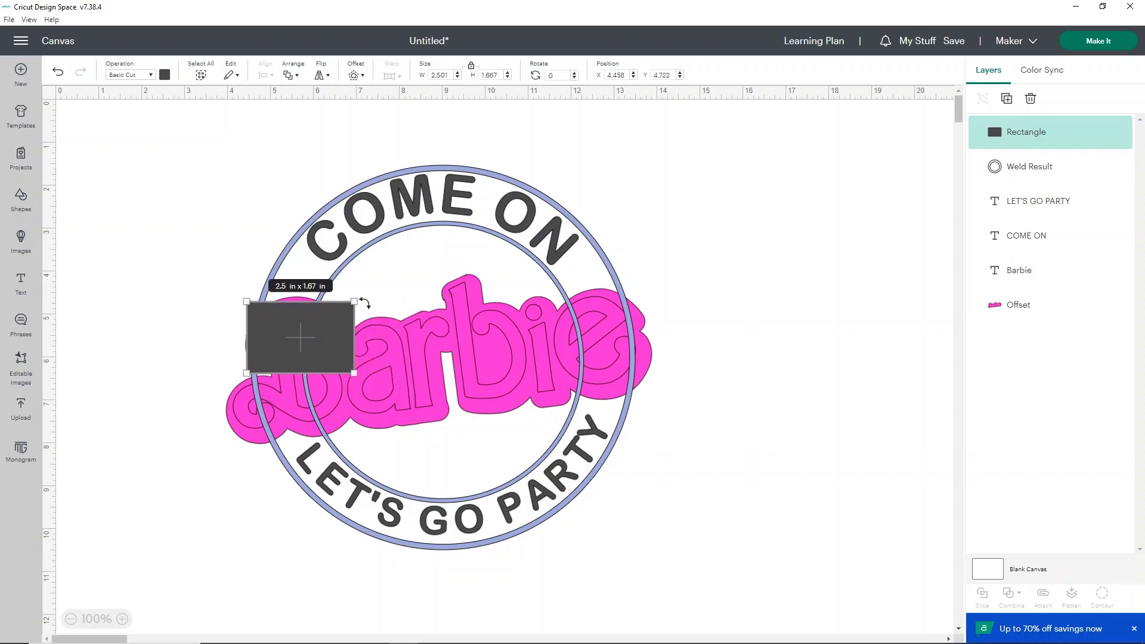
{"action": "left_click_drag", "start_coordinate": [361, 297], "coordinate": [357, 292]}
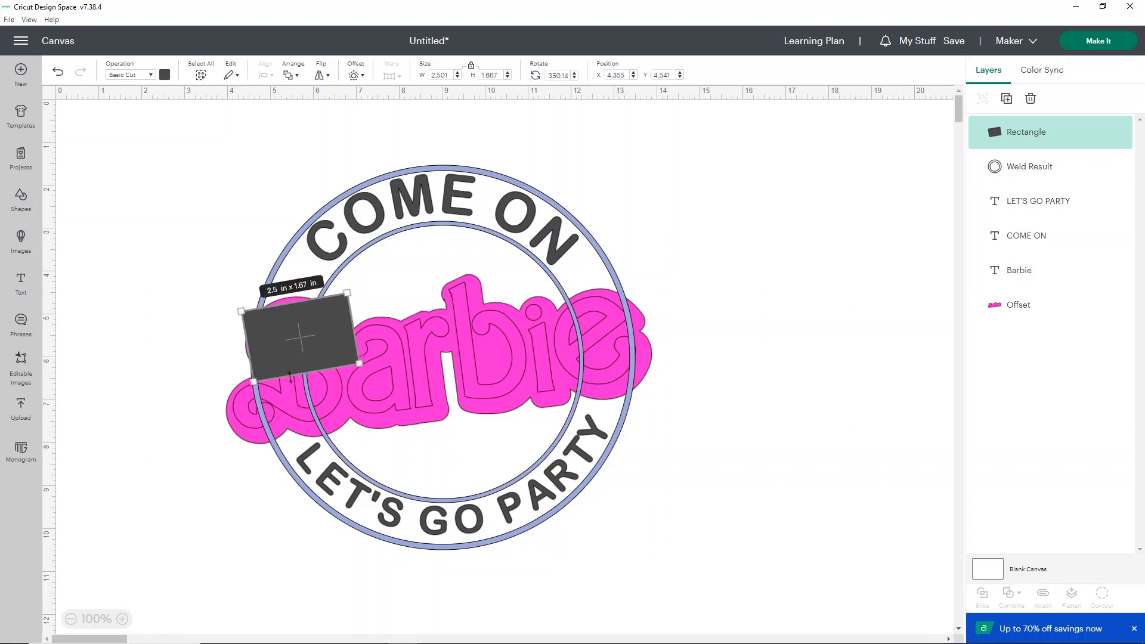
{"action": "left_click_drag", "start_coordinate": [288, 371], "coordinate": [300, 409]}
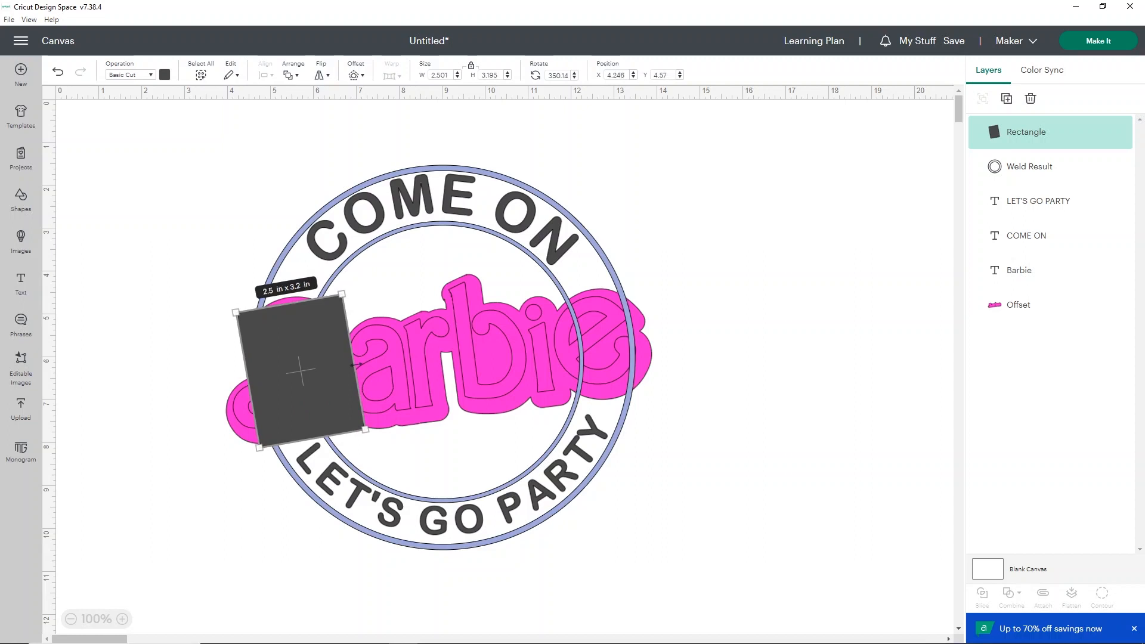
{"action": "left_click_drag", "start_coordinate": [356, 364], "coordinate": [296, 373]}
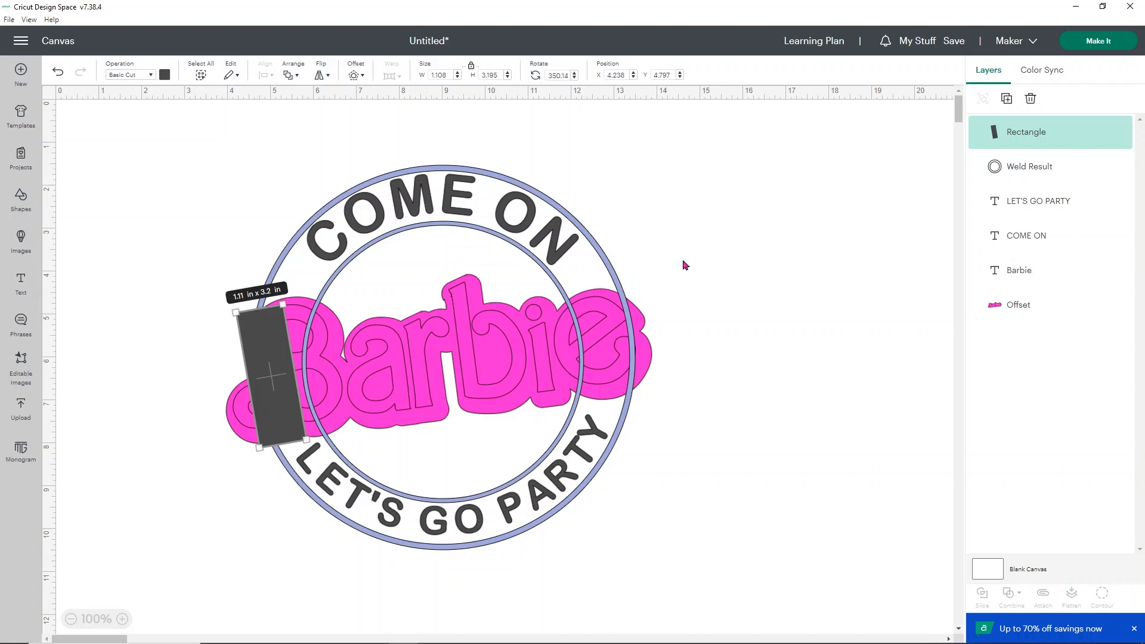
Duplicate the tilted rectangle three times and move the copies into the empty area left of the design.
{"action": "left_click", "coordinate": [1009, 106]}
{"action": "left_click", "coordinate": [1008, 106]}
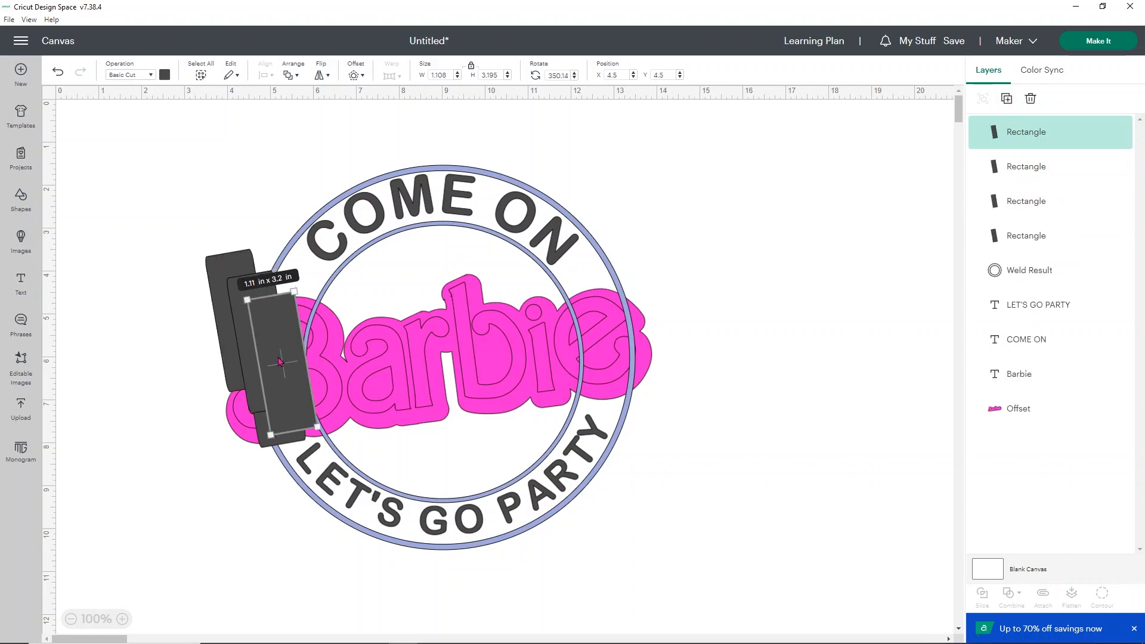
{"action": "left_click_drag", "start_coordinate": [280, 361], "coordinate": [102, 363]}
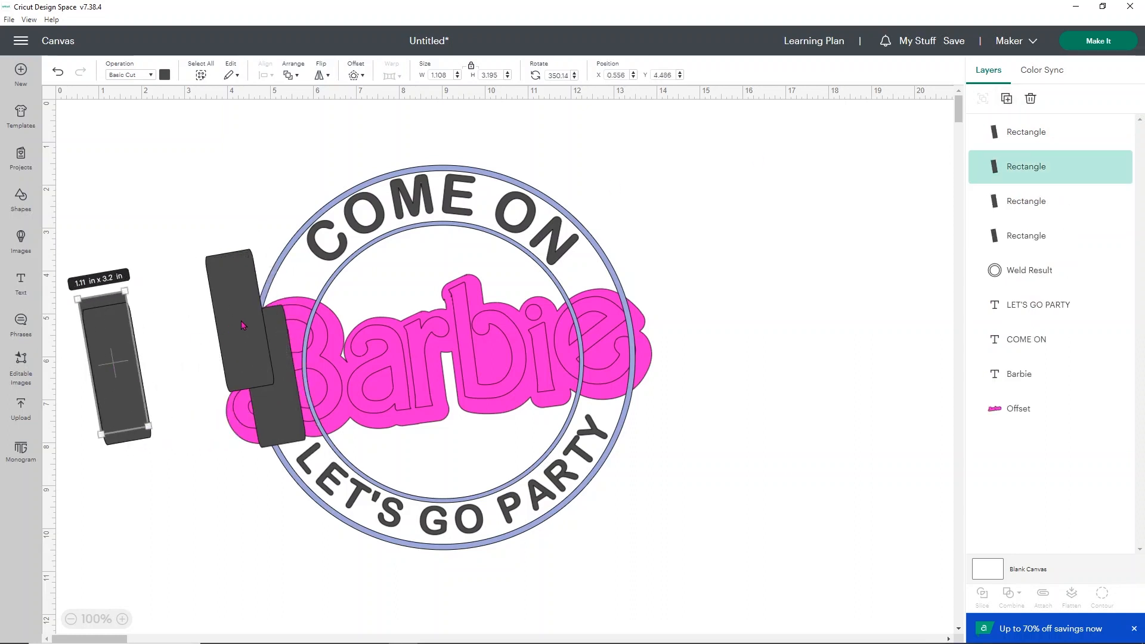
{"action": "left_click_drag", "start_coordinate": [241, 325], "coordinate": [111, 354]}
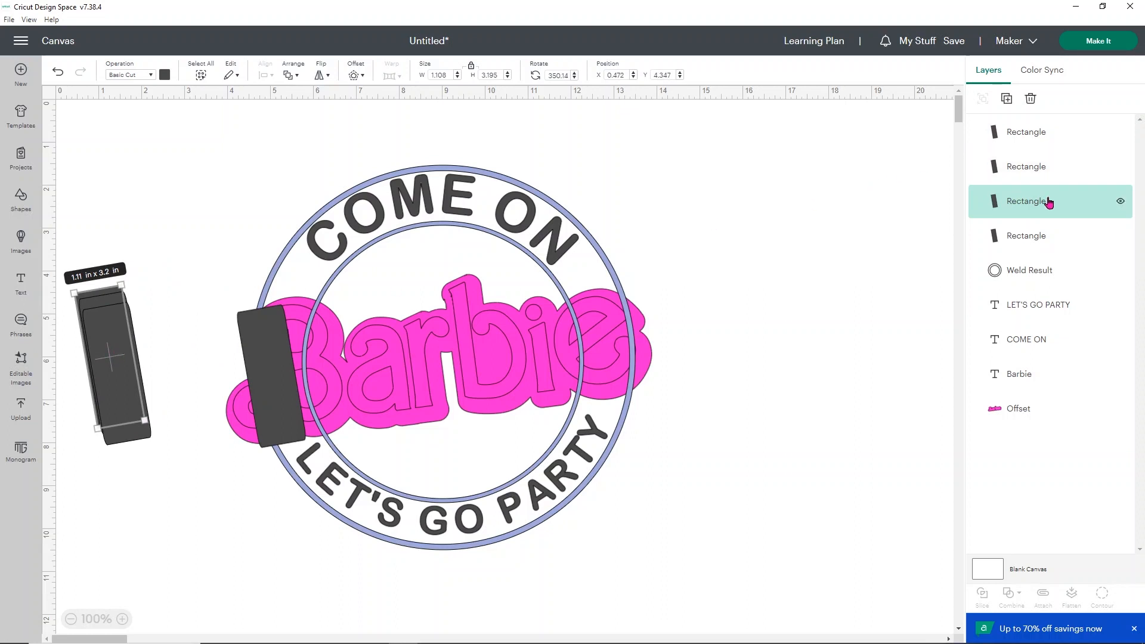
Slice the welded rings with the rectangle over the outer ring's left side and delete the leftover rectangle and both cut arc pieces.
{"action": "left_click", "coordinate": [271, 347]}
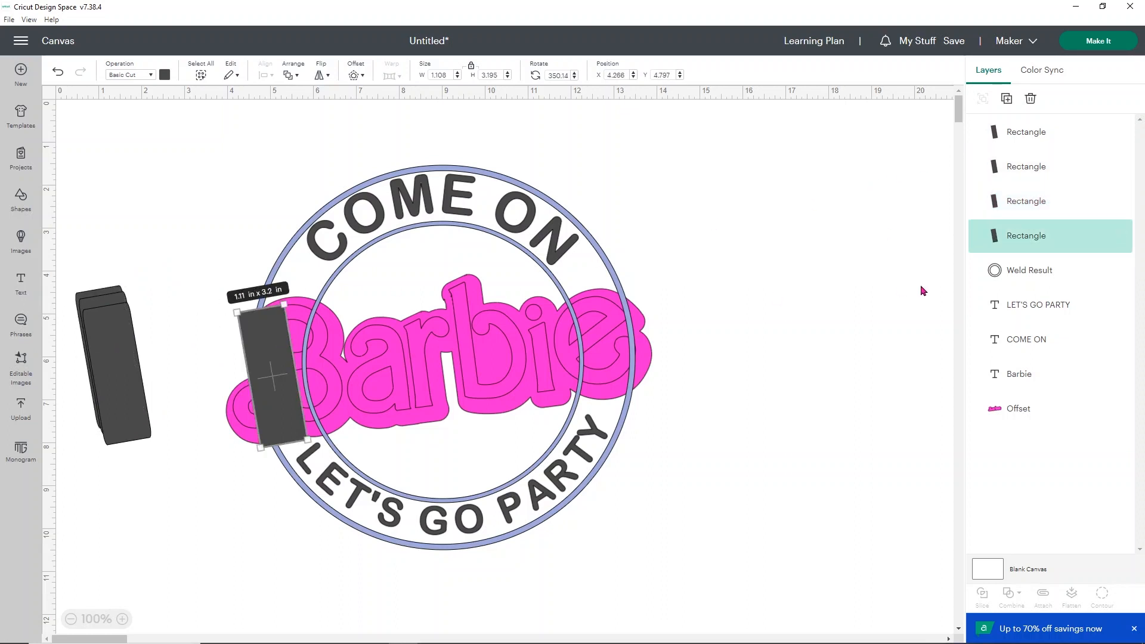
{"action": "left_click", "coordinate": [1031, 267], "text": "shift"}
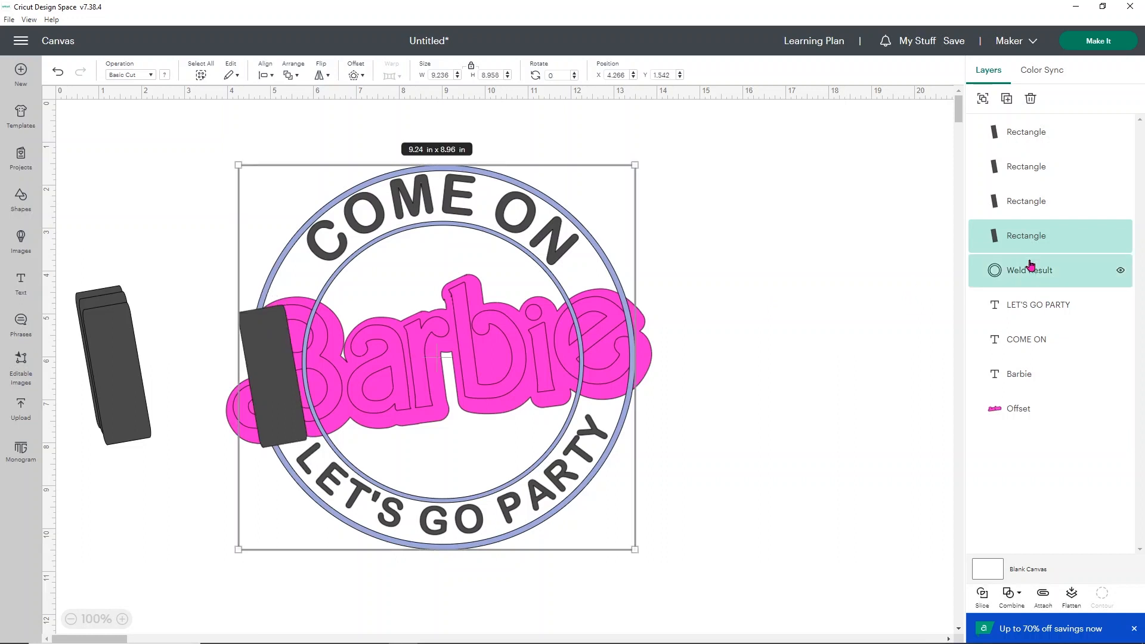
{"action": "left_click", "coordinate": [982, 597]}
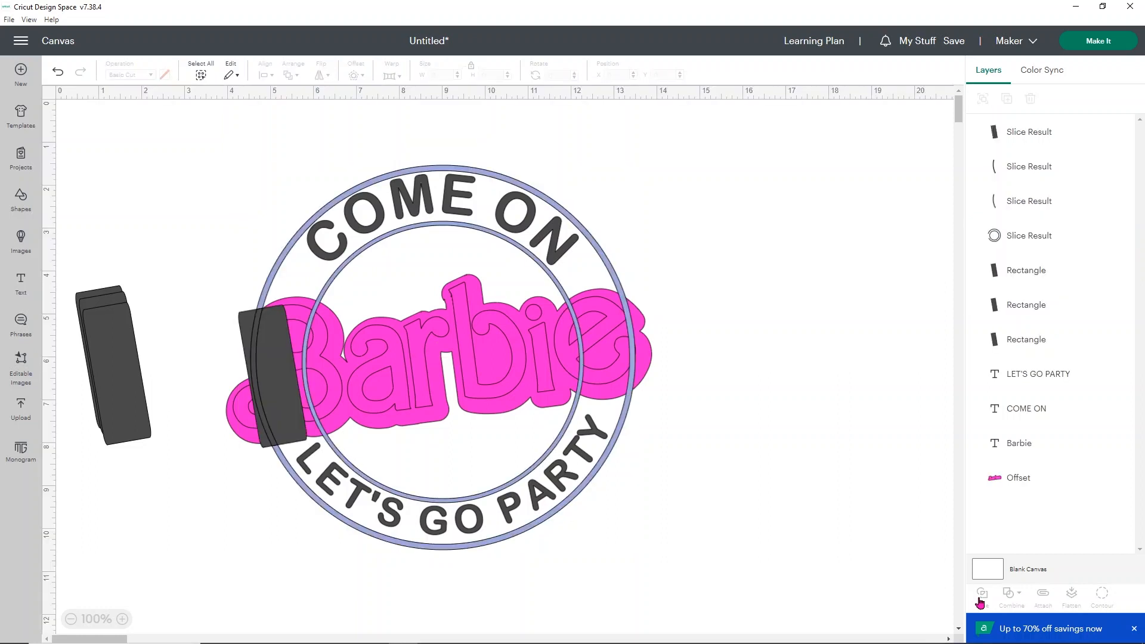
{"action": "left_click", "coordinate": [270, 355]}
{"action": "key", "text": "Delete"}
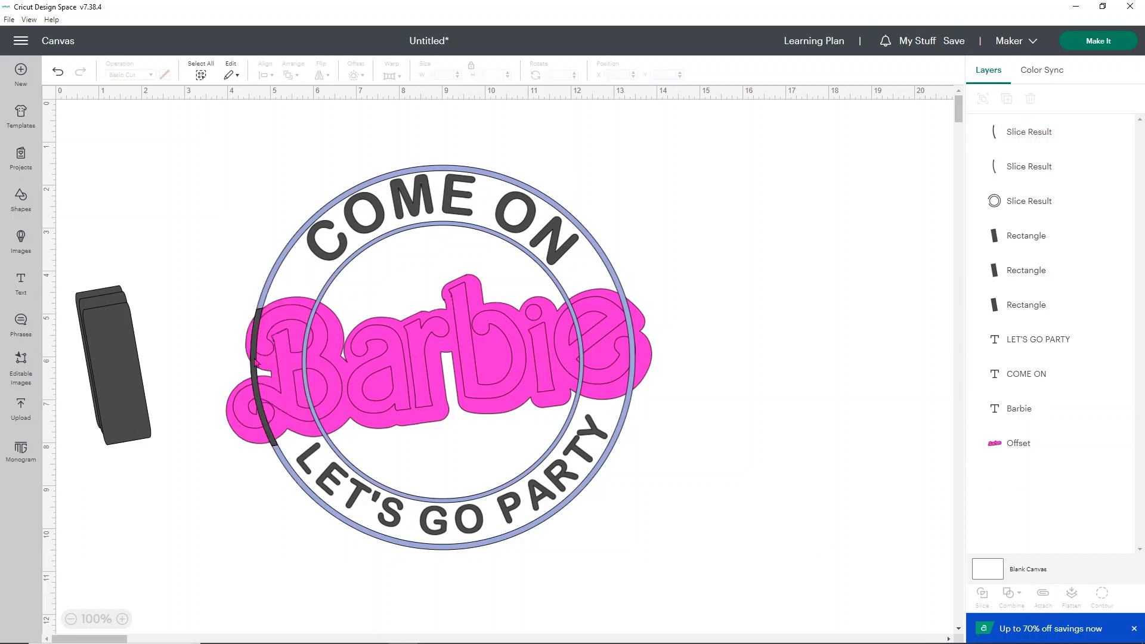
{"action": "left_click", "coordinate": [250, 357]}
{"action": "left_click", "coordinate": [249, 357]}
{"action": "left_click", "coordinate": [254, 361]}
{"action": "key", "text": "Delete"}
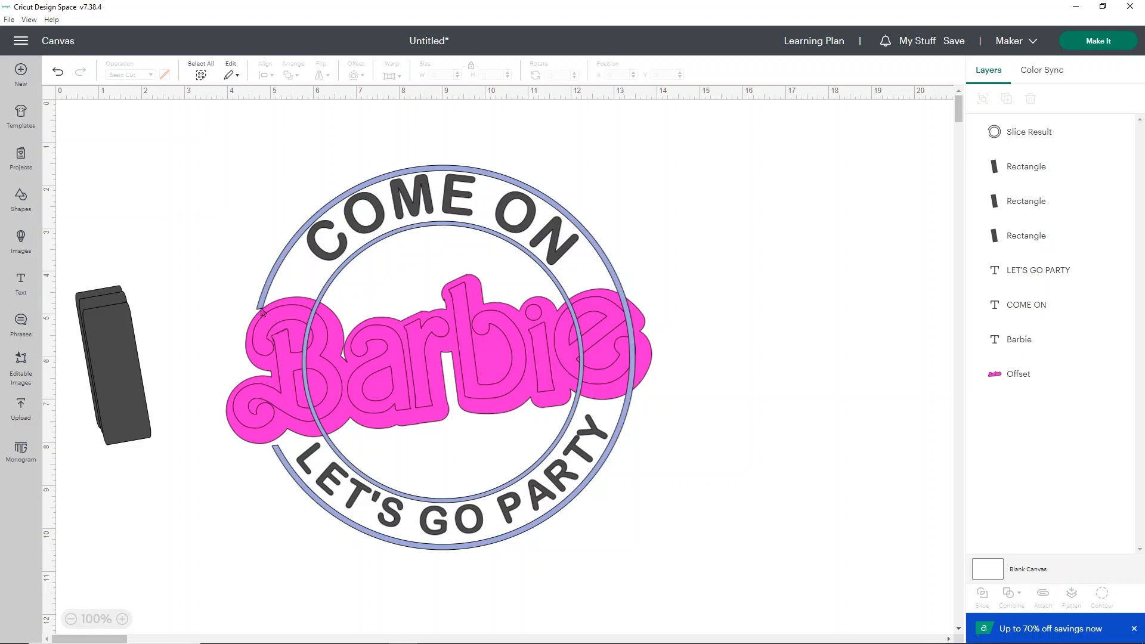
Place a spare rectangle over the upper end of the outer ring's left gap and slice the rings with it.
{"action": "left_click_drag", "start_coordinate": [137, 387], "coordinate": [287, 386]}
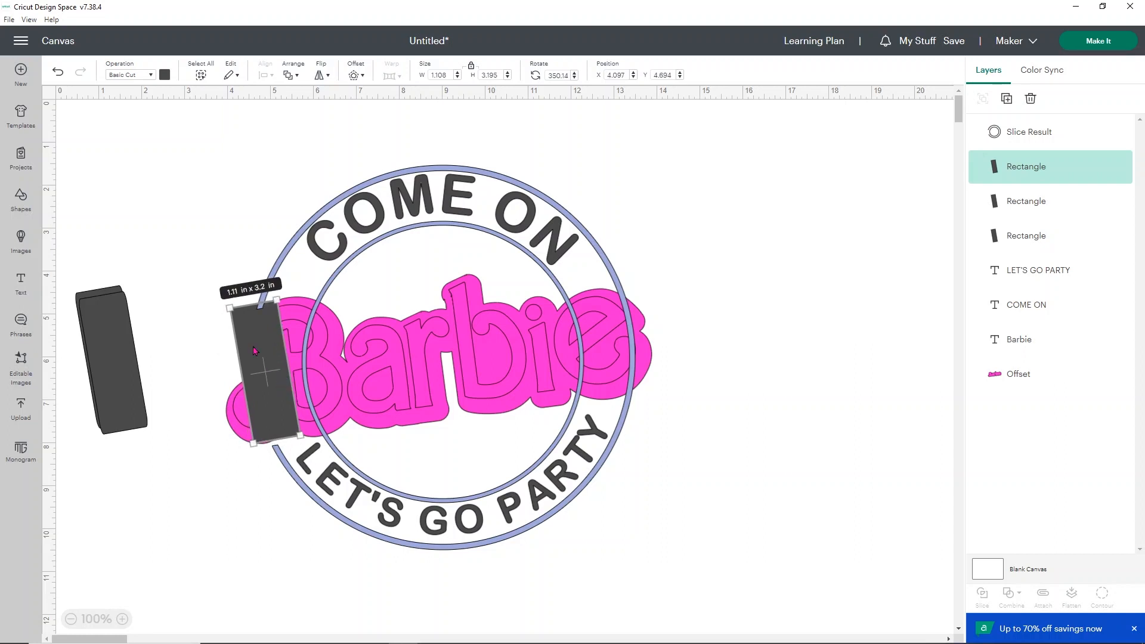
{"action": "left_click", "coordinate": [219, 283]}
{"action": "left_click", "coordinate": [1026, 134]}
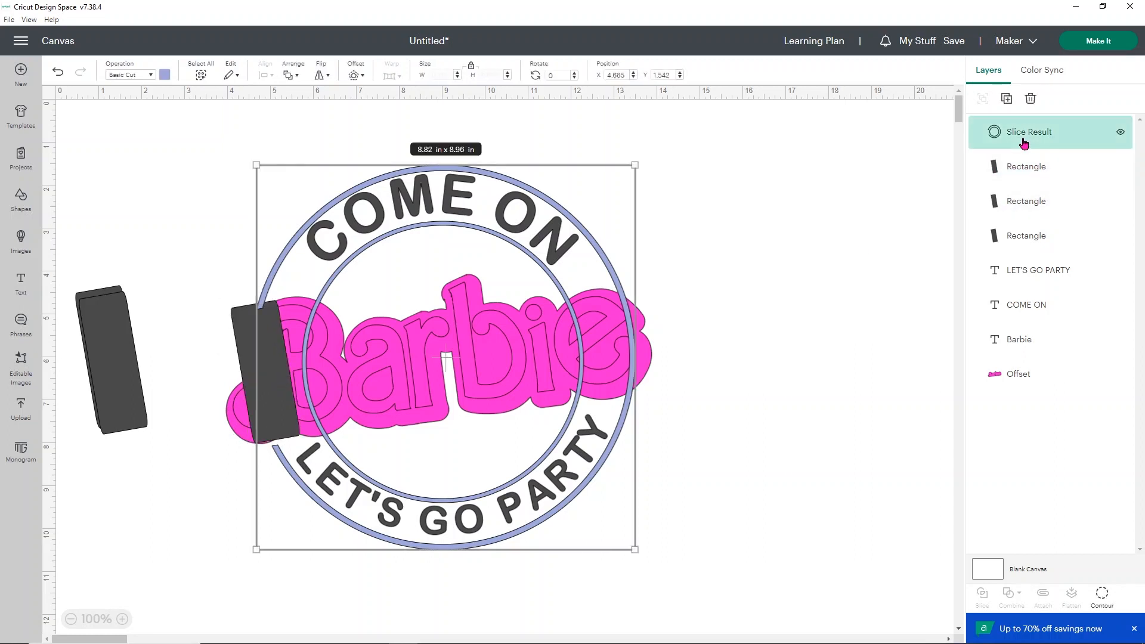
{"action": "left_click", "coordinate": [244, 350], "text": "shift"}
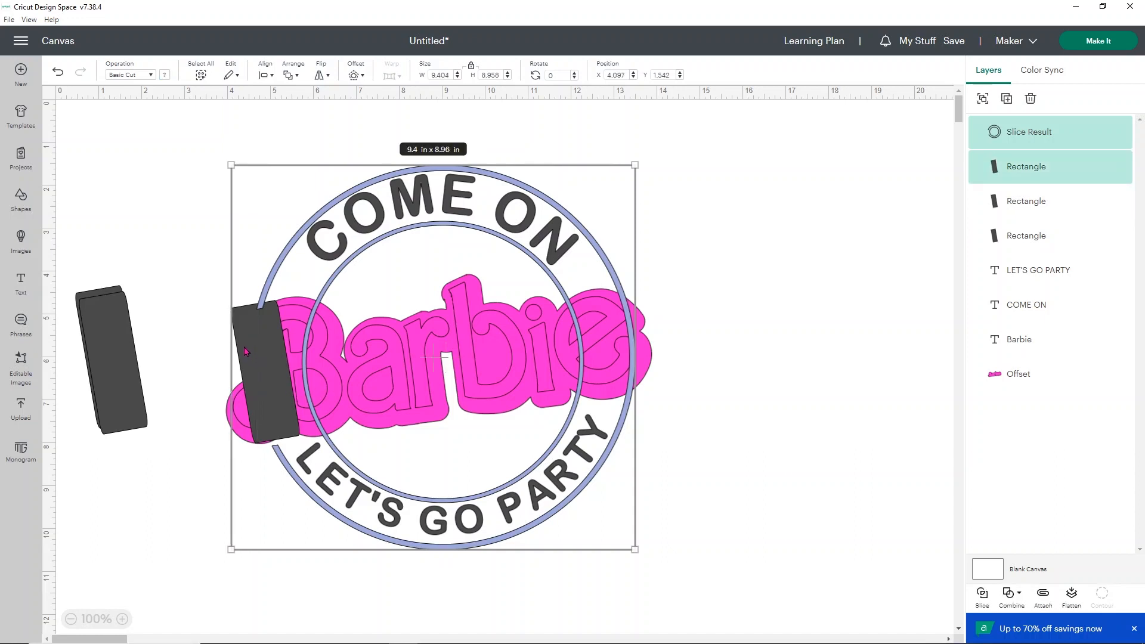
{"action": "left_click", "coordinate": [982, 595]}
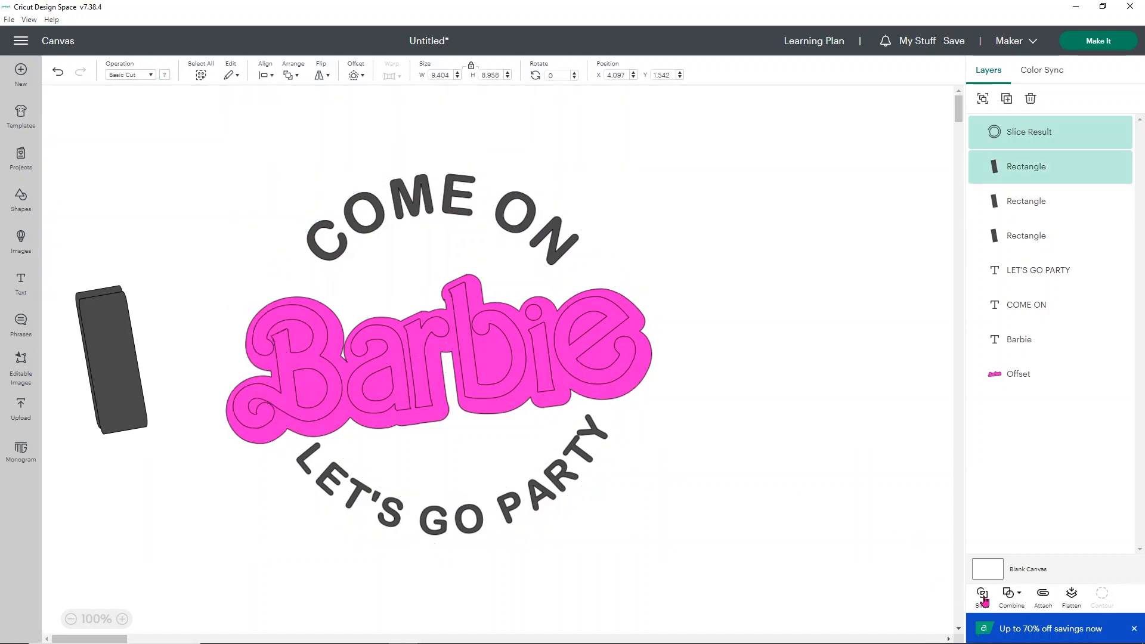
{"action": "left_click_drag", "start_coordinate": [270, 374], "coordinate": [216, 414]}
{"action": "left_click", "coordinate": [58, 72]}
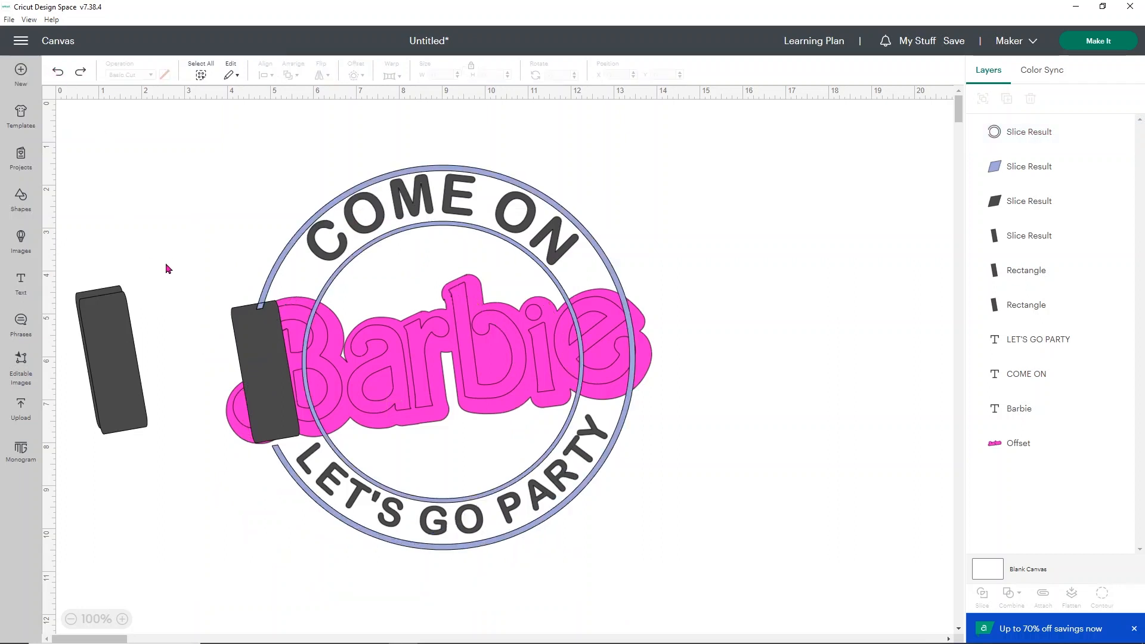
Delete the leftover rectangle and the small blue and black slice pieces at the upper end of the outer ring's gap.
{"action": "left_click", "coordinate": [245, 352]}
{"action": "key", "text": "Delete"}
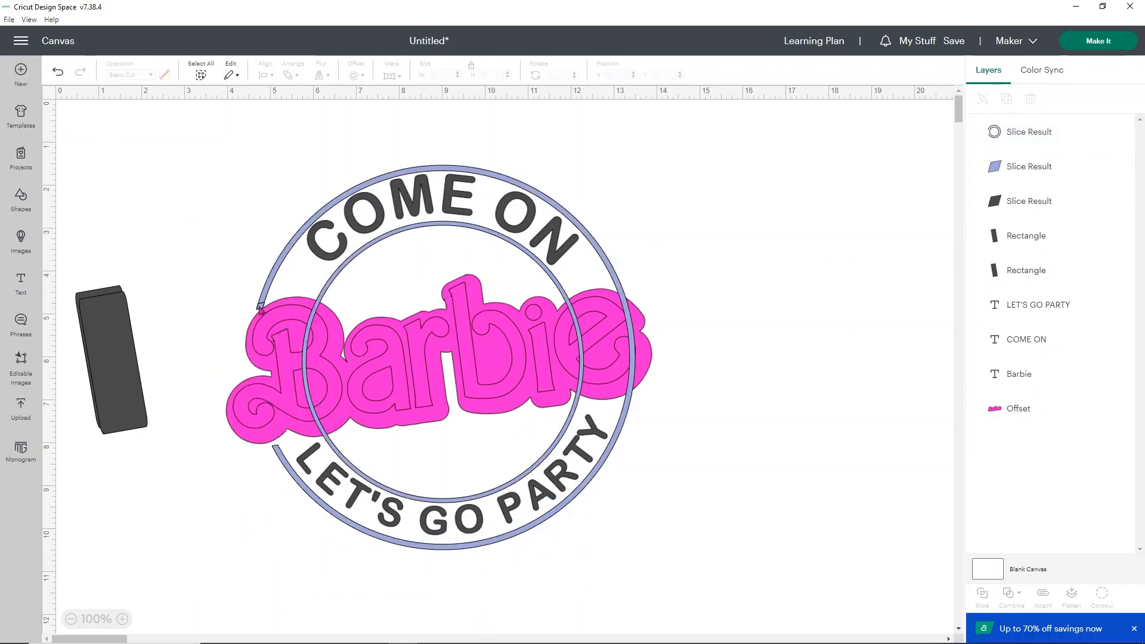
{"action": "left_click", "coordinate": [260, 305]}
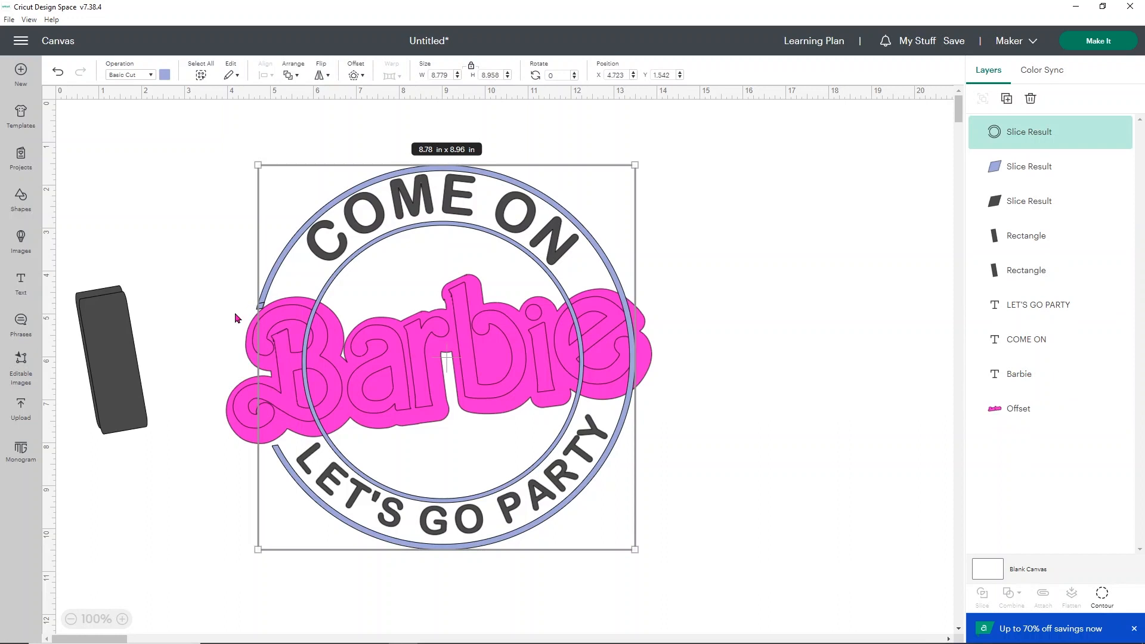
{"action": "left_click", "coordinate": [260, 309]}
{"action": "left_click", "coordinate": [260, 307]}
{"action": "key", "text": "Delete"}
{"action": "left_click", "coordinate": [259, 308]}
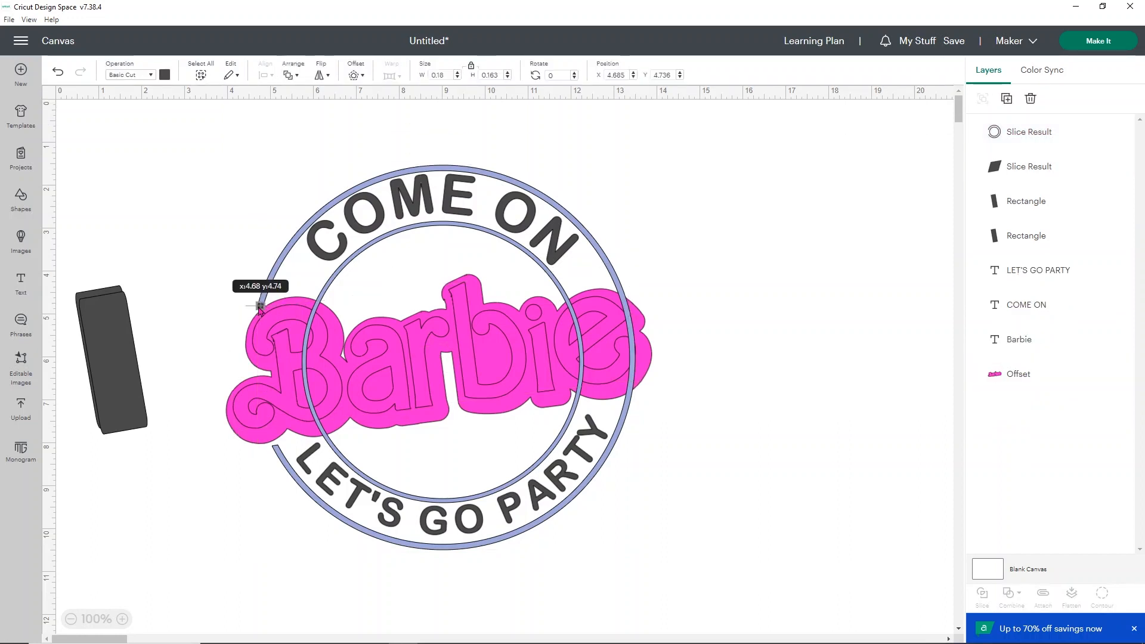
{"action": "key", "text": "Delete"}
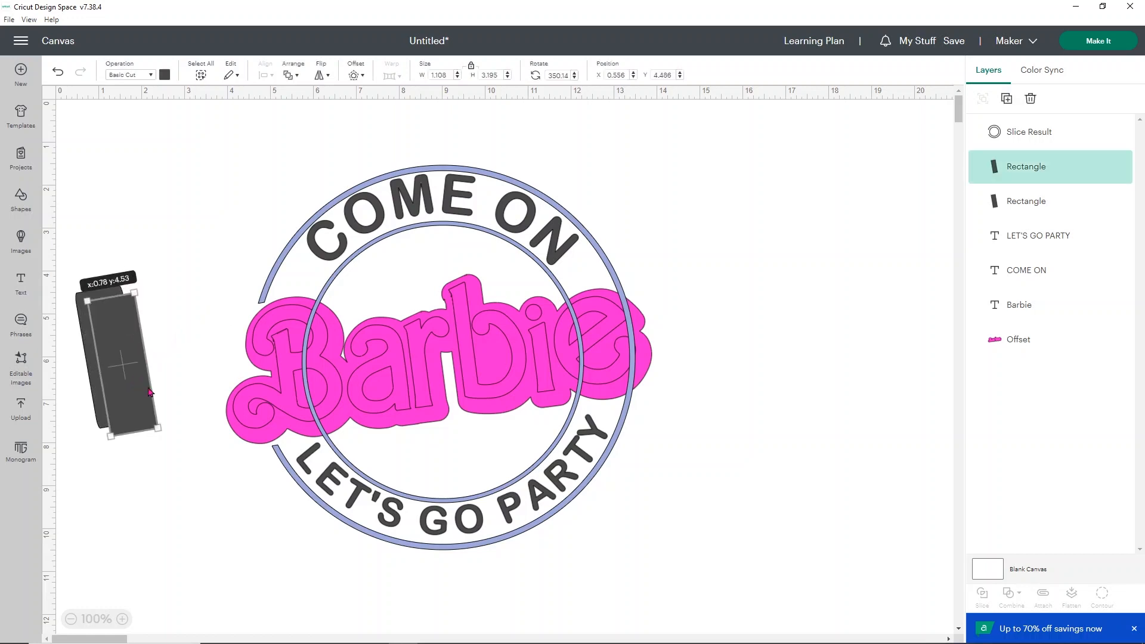
Duplicate a spare rectangle, position it over the inner ring's left side, lengthen it to about 3.28 in, and rotate it to about 351.6°.
{"action": "left_click_drag", "start_coordinate": [130, 380], "coordinate": [160, 403]}
{"action": "left_click", "coordinate": [1006, 99]}
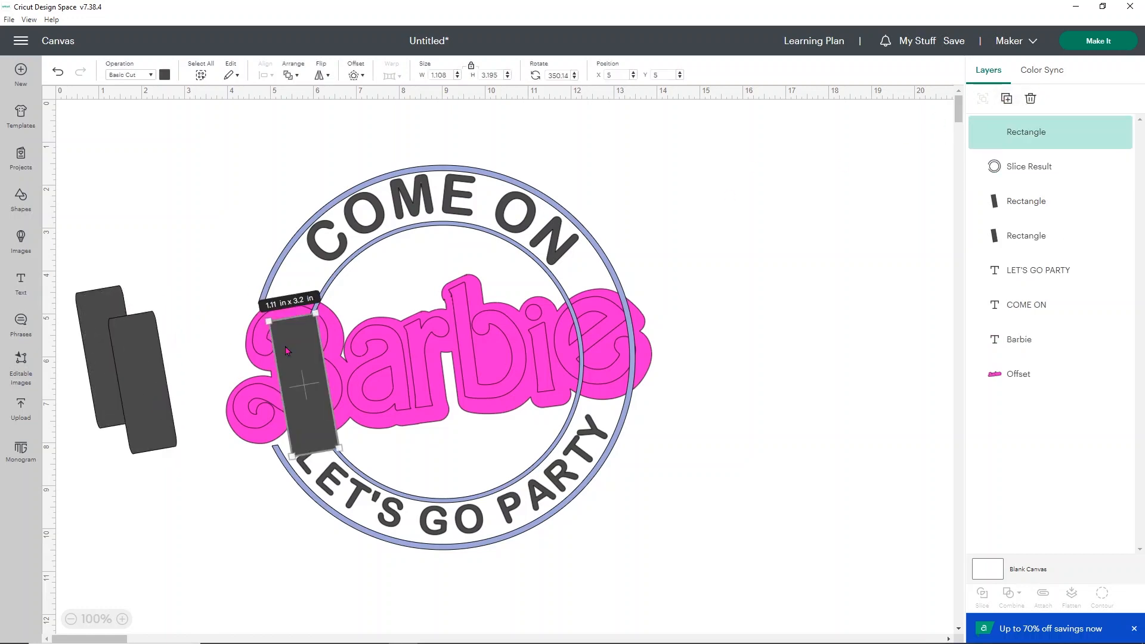
{"action": "left_click_drag", "start_coordinate": [309, 392], "coordinate": [329, 371]}
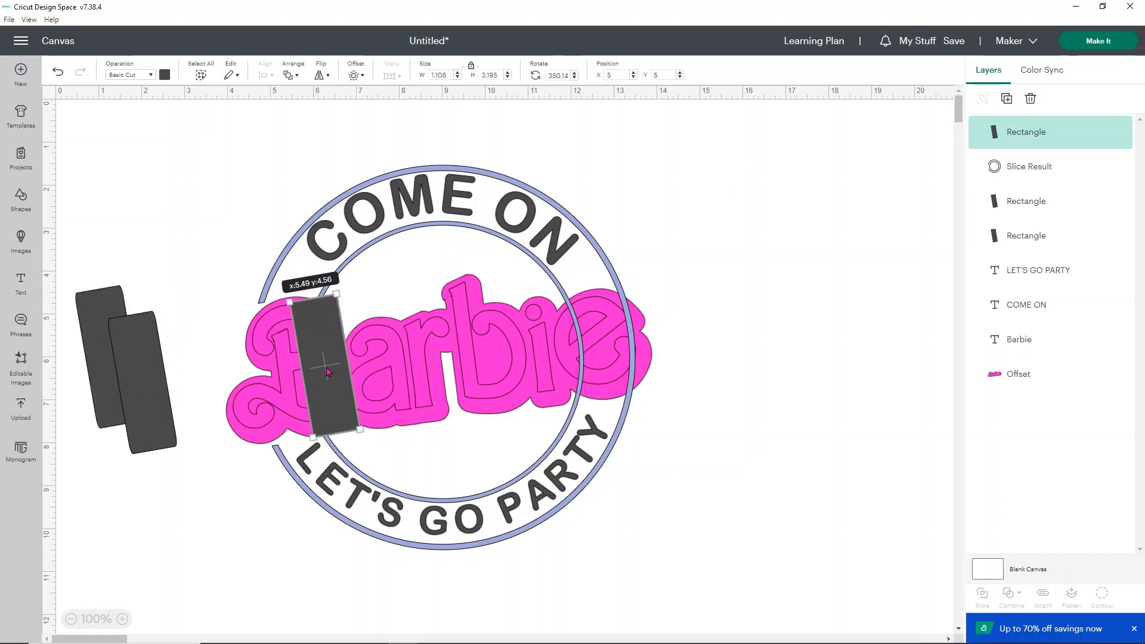
{"action": "left_click_drag", "start_coordinate": [335, 432], "coordinate": [321, 439]}
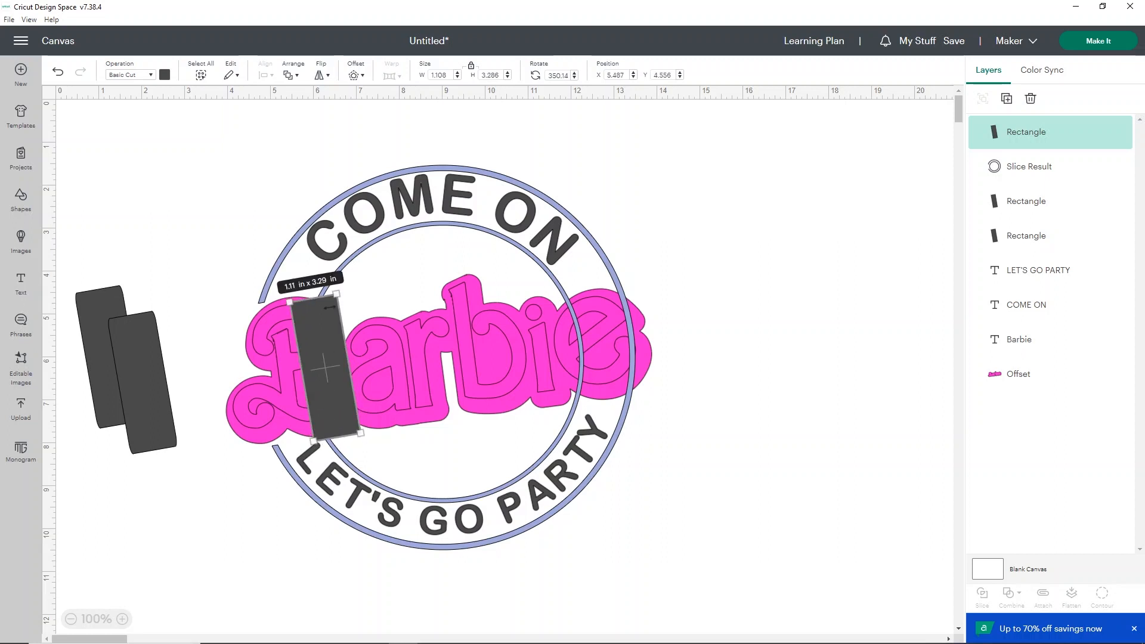
{"action": "left_click_drag", "start_coordinate": [326, 298], "coordinate": [348, 278]}
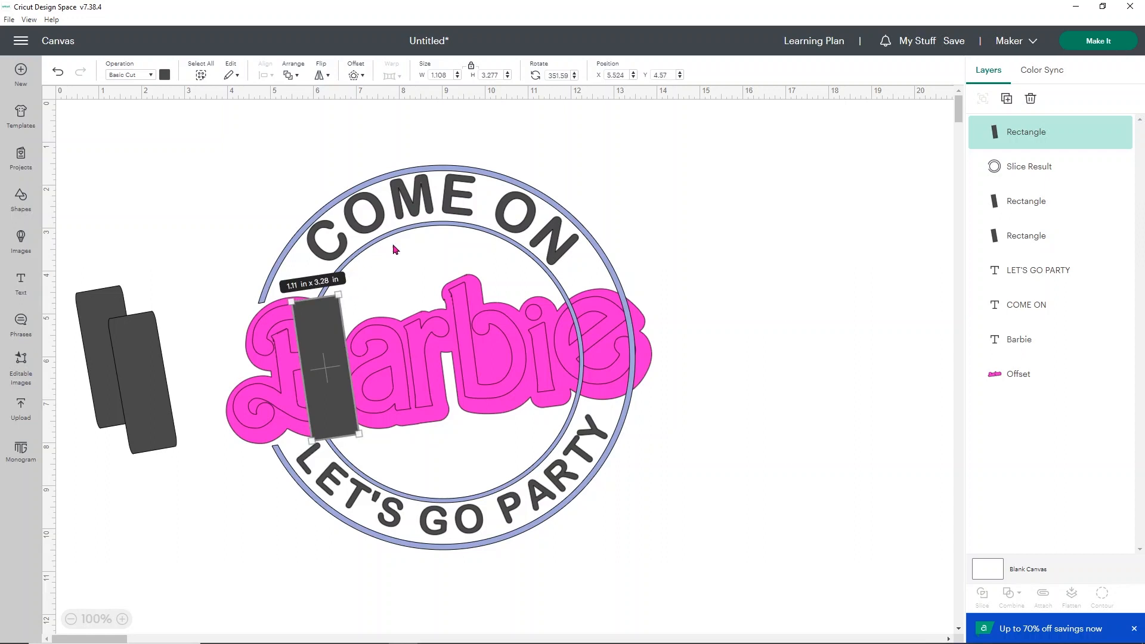
Slice the rings with the rectangle over the inner ring's left side and delete the leftover rectangle and both cut arc pieces.
{"action": "left_click", "coordinate": [1009, 173], "text": "shift"}
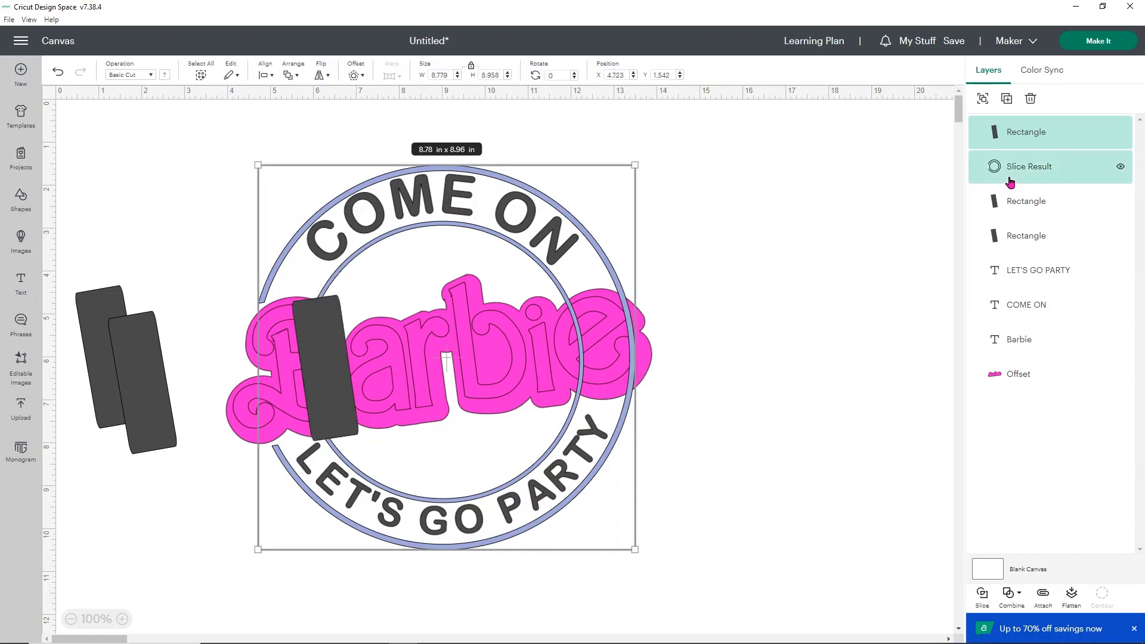
{"action": "left_click", "coordinate": [981, 597]}
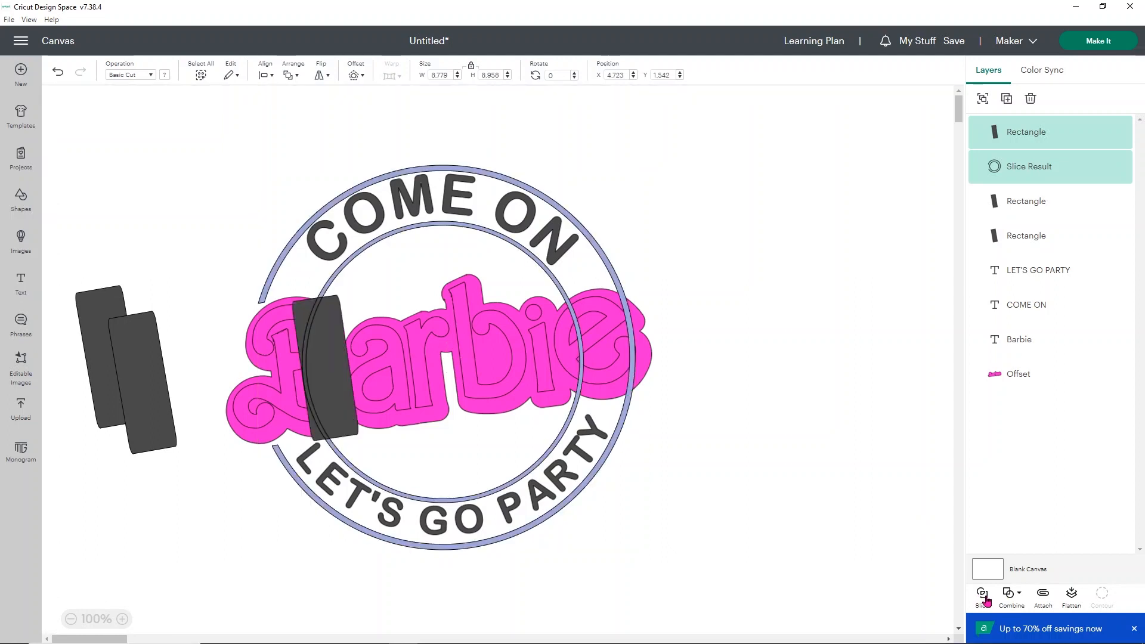
{"action": "left_click", "coordinate": [334, 368]}
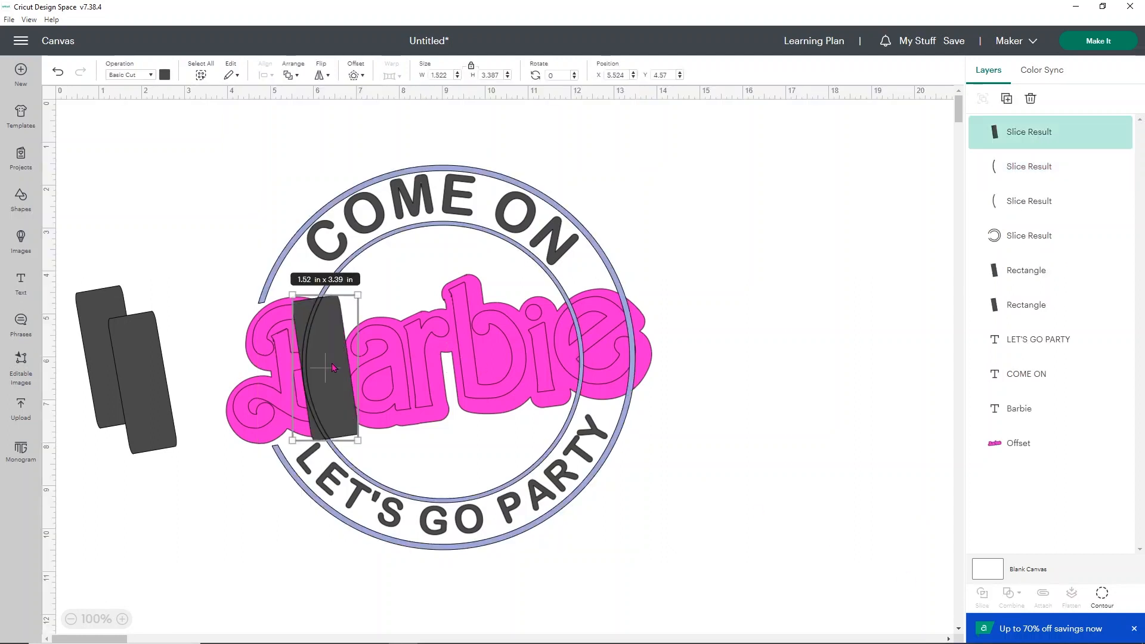
{"action": "key", "text": "Delete"}
{"action": "left_click", "coordinate": [305, 365]}
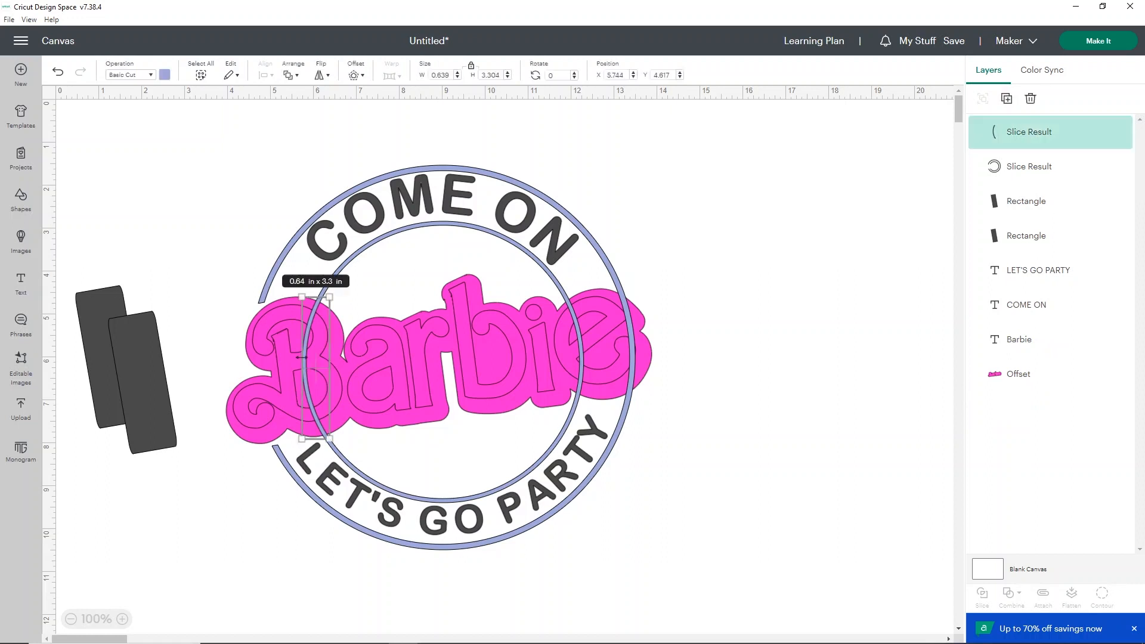
{"action": "key", "text": "Delete"}
Place a spare rectangle over the inner ring's right side, shorten it to about 2.44 in, and slice the rings with it.
{"action": "left_click_drag", "start_coordinate": [161, 387], "coordinate": [599, 363]}
{"action": "left_click_drag", "start_coordinate": [594, 419], "coordinate": [586, 392]}
{"action": "left_click_drag", "start_coordinate": [573, 286], "coordinate": [574, 287]}
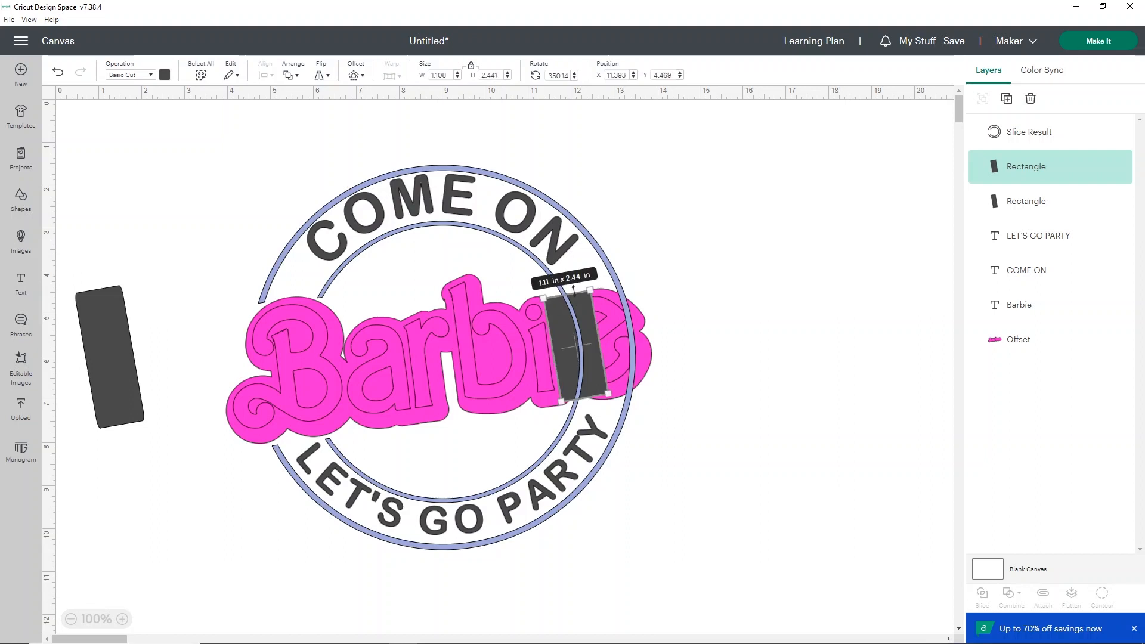
{"action": "left_click", "coordinate": [995, 141], "text": "shift"}
{"action": "left_click", "coordinate": [982, 595]}
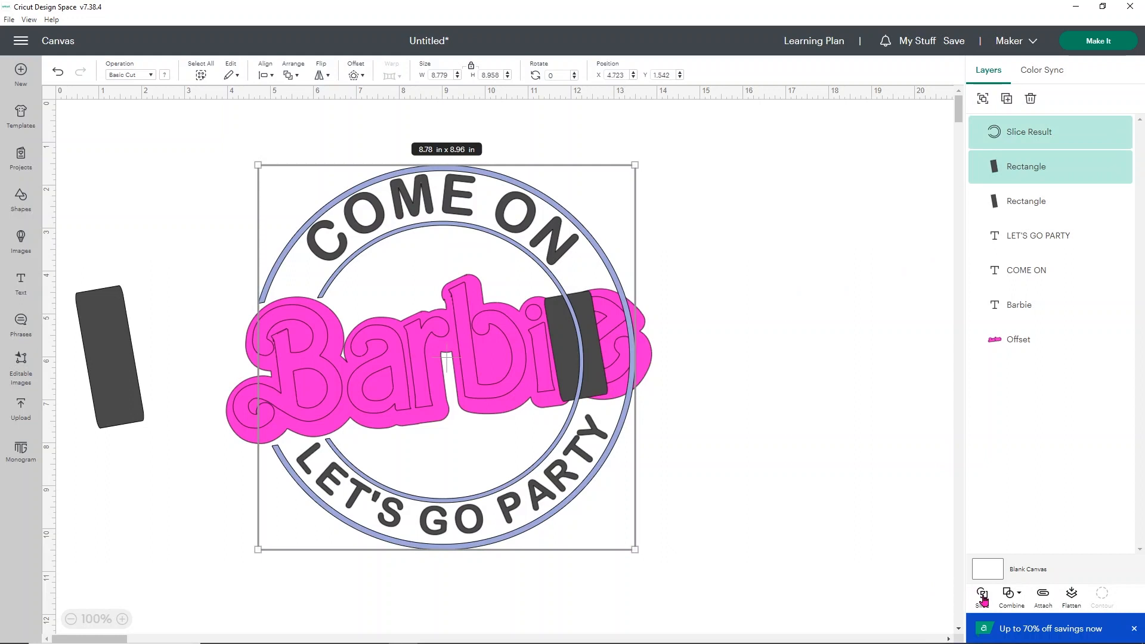
Delete both cut arc pieces and the leftover rectangle at the inner ring's right side.
{"action": "left_click", "coordinate": [569, 329]}
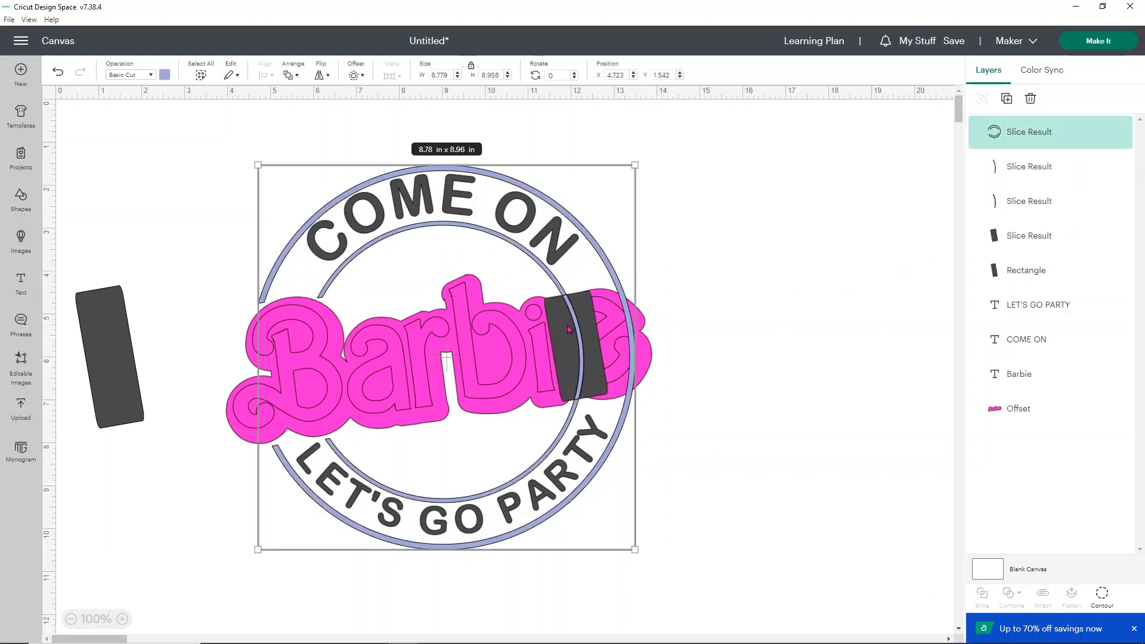
{"action": "left_click", "coordinate": [1024, 167]}
{"action": "key", "text": "Delete"}
{"action": "left_click", "coordinate": [1024, 168]}
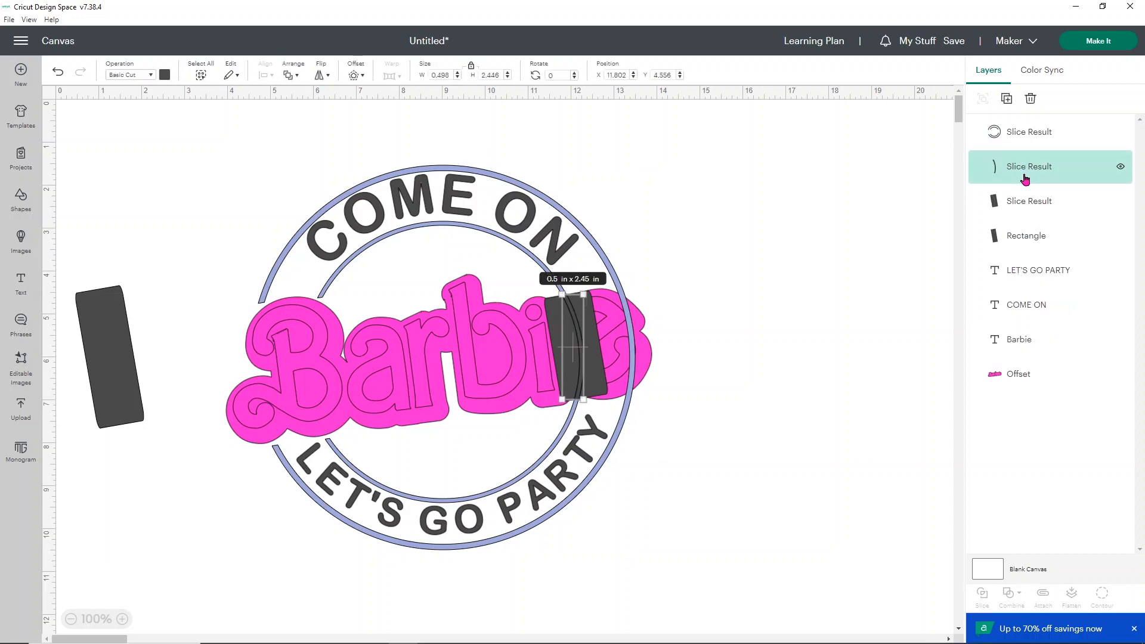
{"action": "key", "text": "Delete"}
{"action": "left_click", "coordinate": [1026, 168]}
{"action": "key", "text": "Delete"}
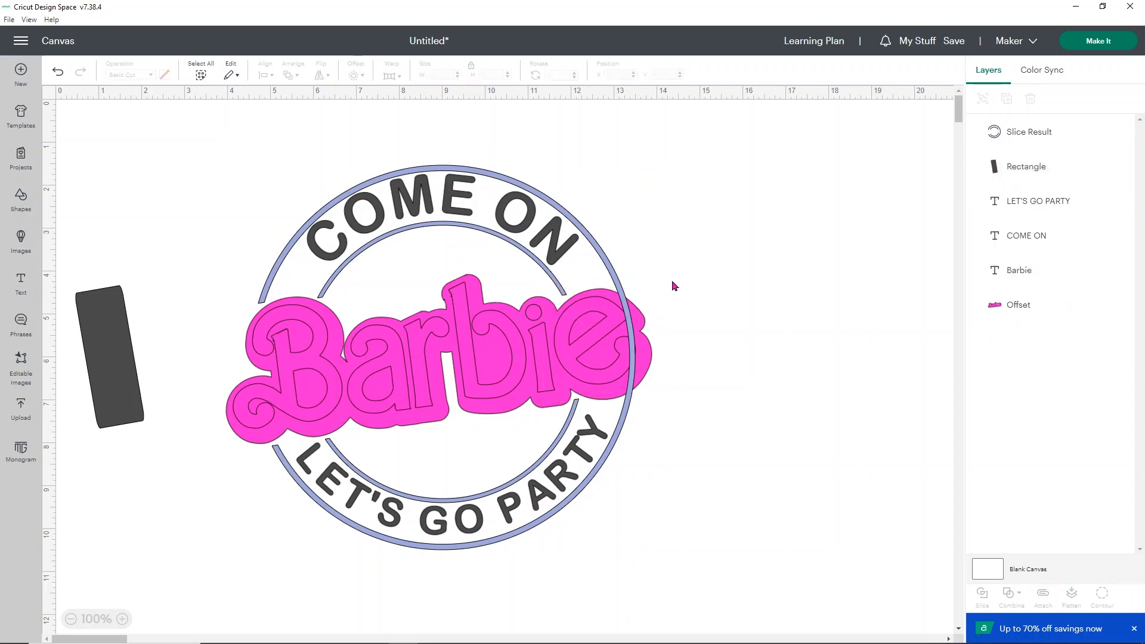
Place the last rectangle over the outer ring's right side, shorten it to about 2.56 in, and slice the rings with it.
{"action": "left_click_drag", "start_coordinate": [137, 371], "coordinate": [653, 370]}
{"action": "left_click_drag", "start_coordinate": [644, 425], "coordinate": [640, 387]}
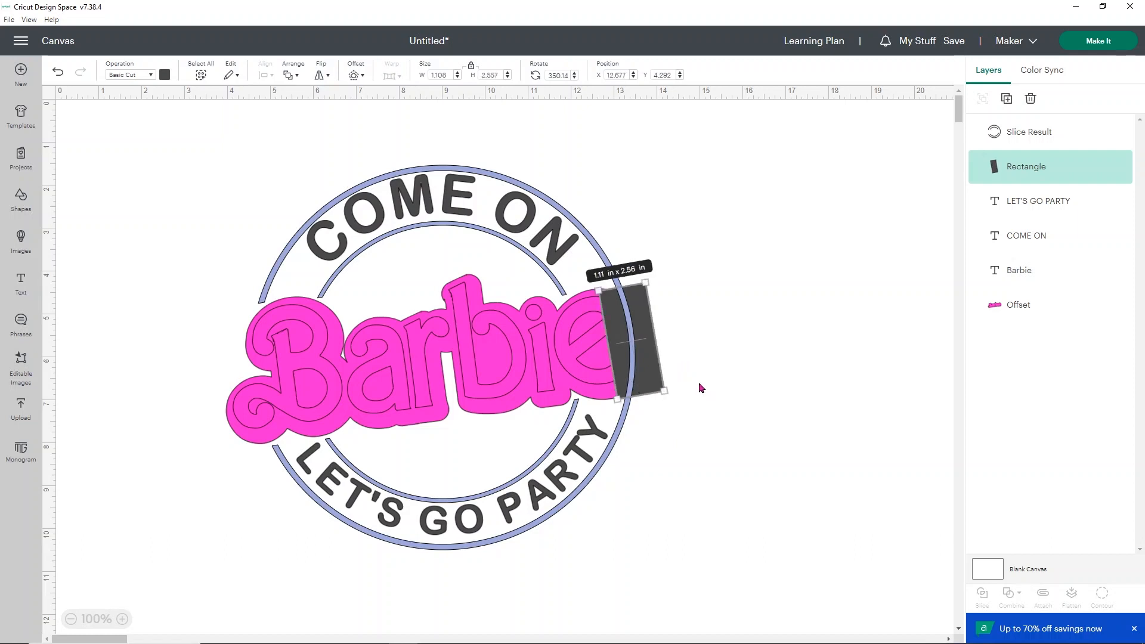
{"action": "left_click", "coordinate": [1030, 143], "text": "shift"}
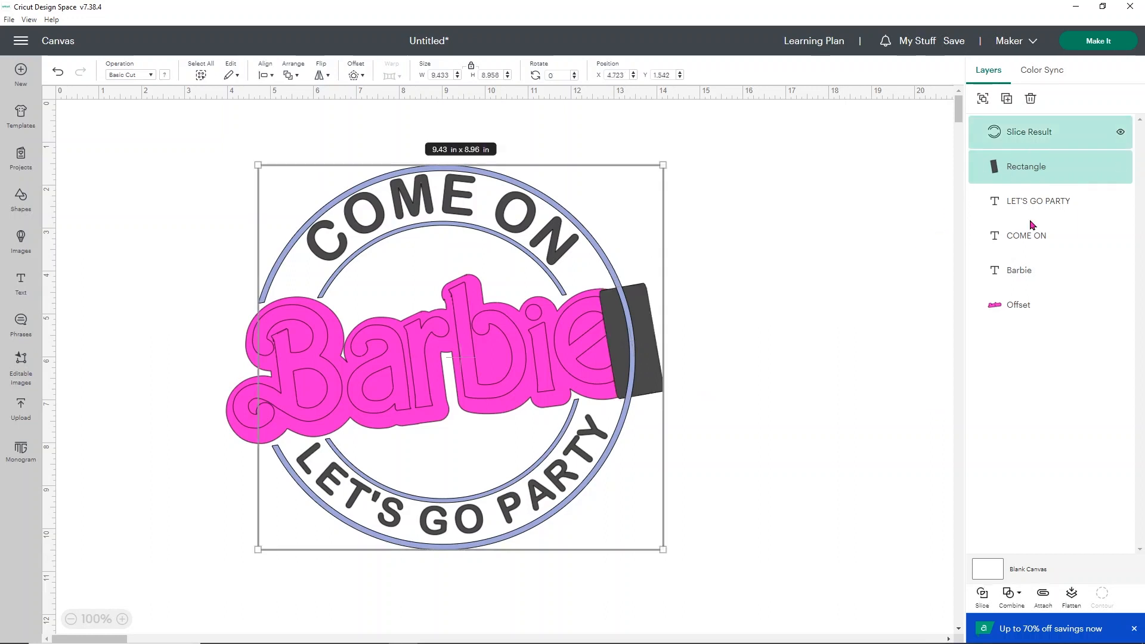
{"action": "left_click", "coordinate": [984, 602]}
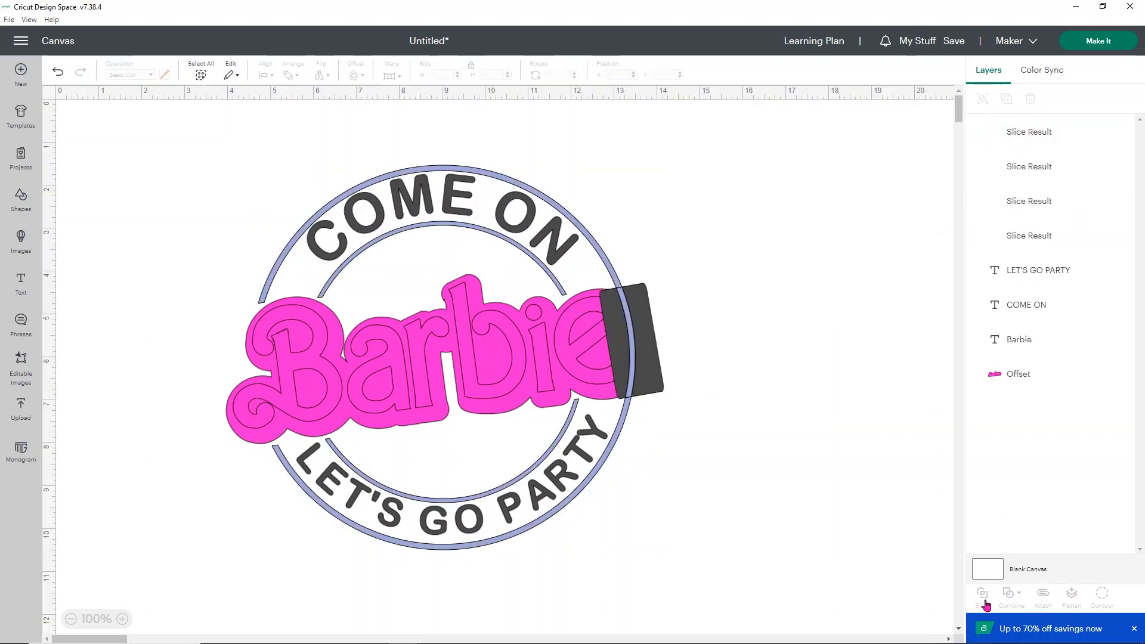
Delete the leftover rectangle and the cut arc pieces at the outer ring's right side.
{"action": "left_click", "coordinate": [655, 351]}
{"action": "key", "text": "Delete"}
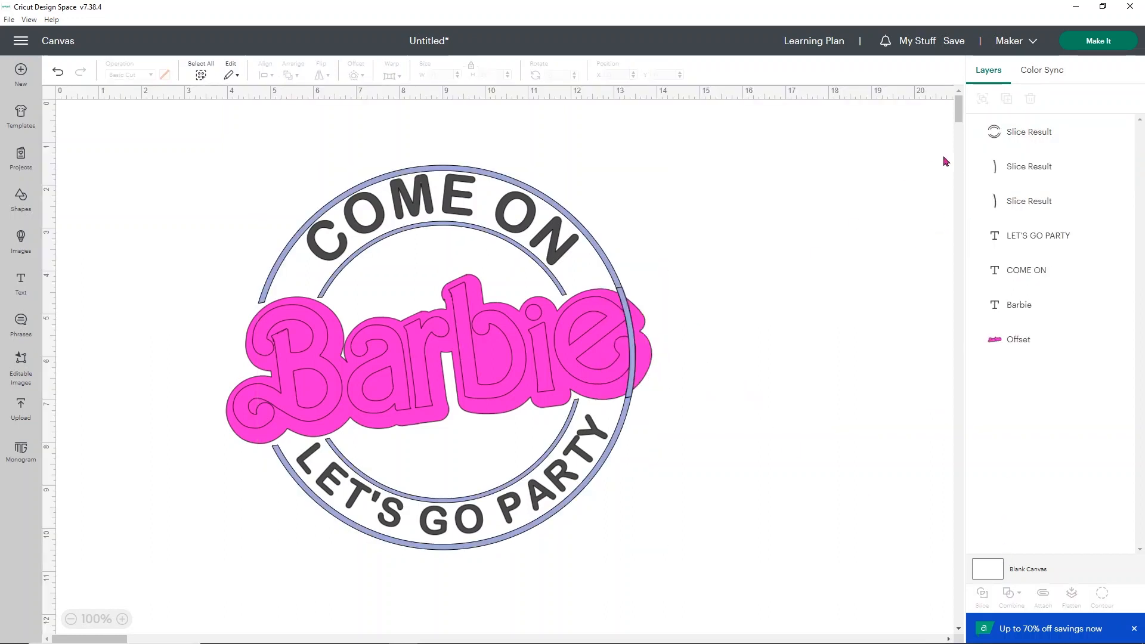
{"action": "left_click", "coordinate": [1022, 173]}
{"action": "key", "text": "Delete"}
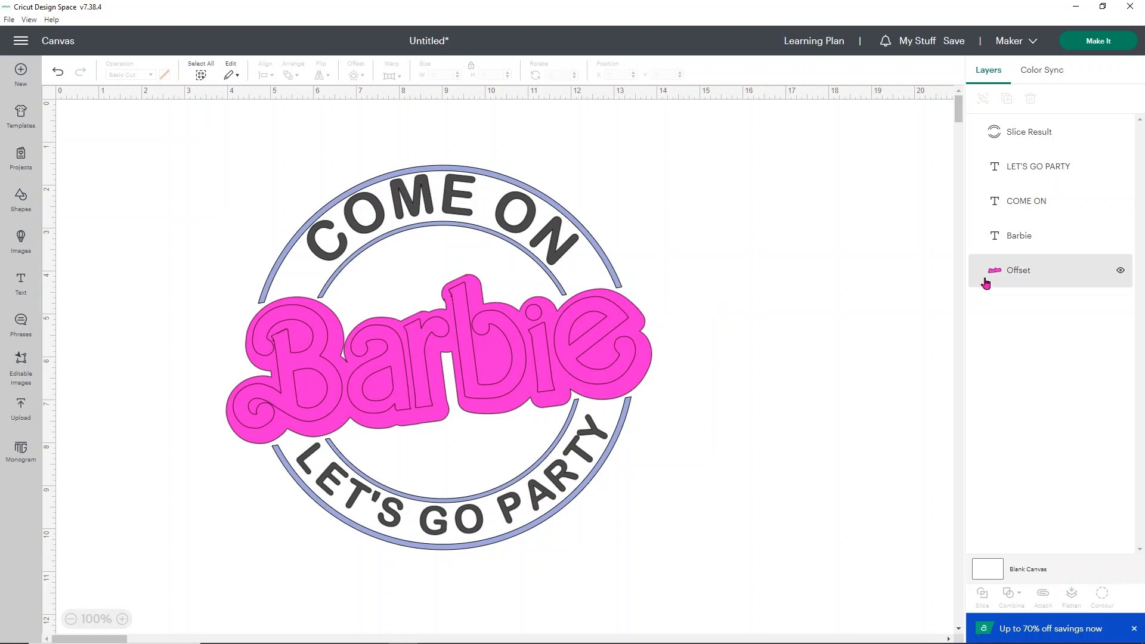
Recolor the Barbie text black so it contrasts with the pink offset.
{"action": "left_click", "coordinate": [1024, 274]}
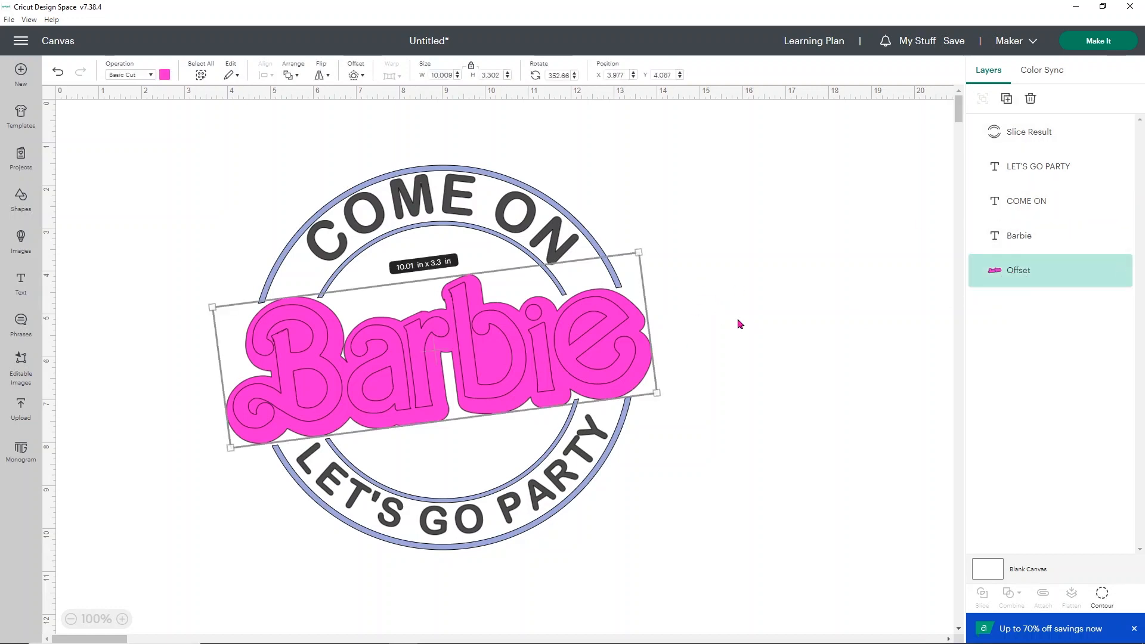
{"action": "left_click", "coordinate": [1033, 248]}
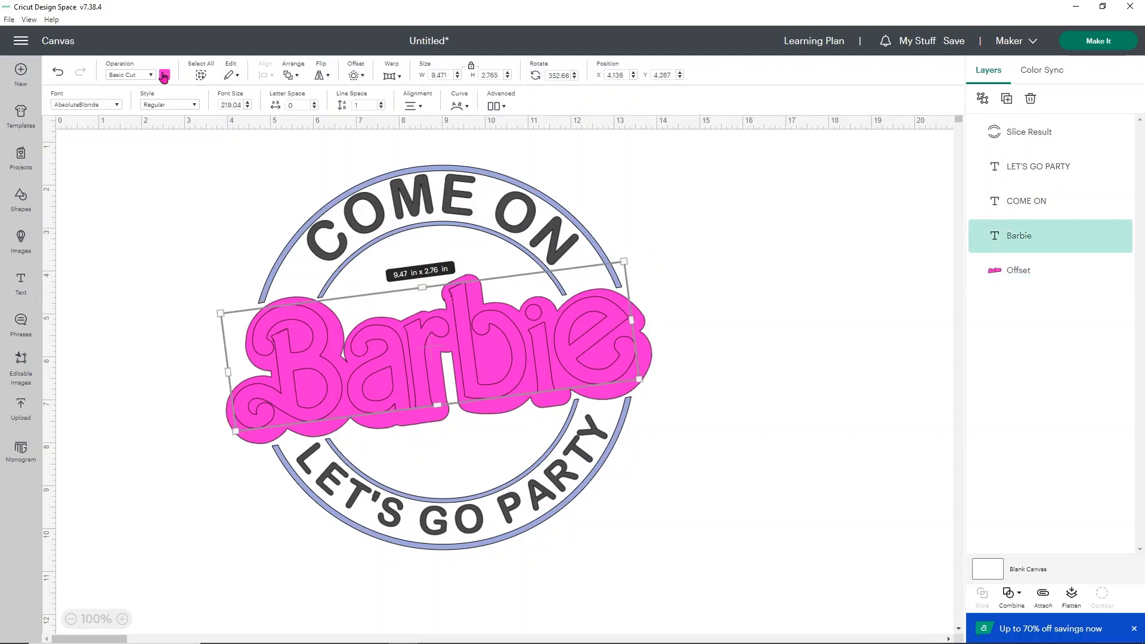
{"action": "left_click", "coordinate": [164, 75]}
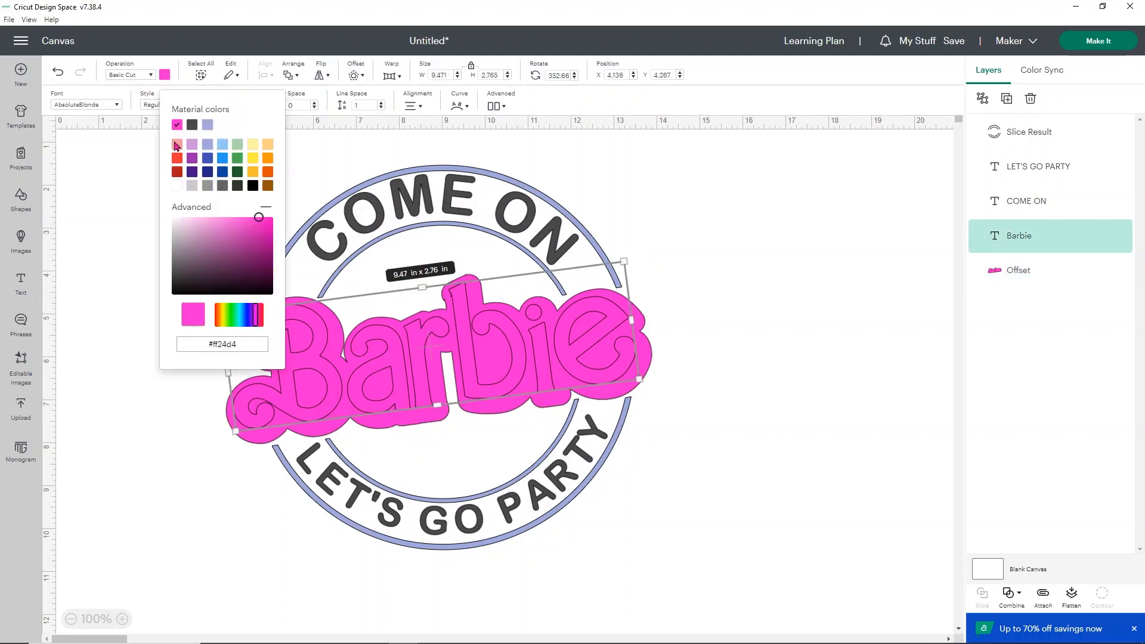
{"action": "left_click", "coordinate": [252, 186]}
{"action": "left_click", "coordinate": [689, 241]}
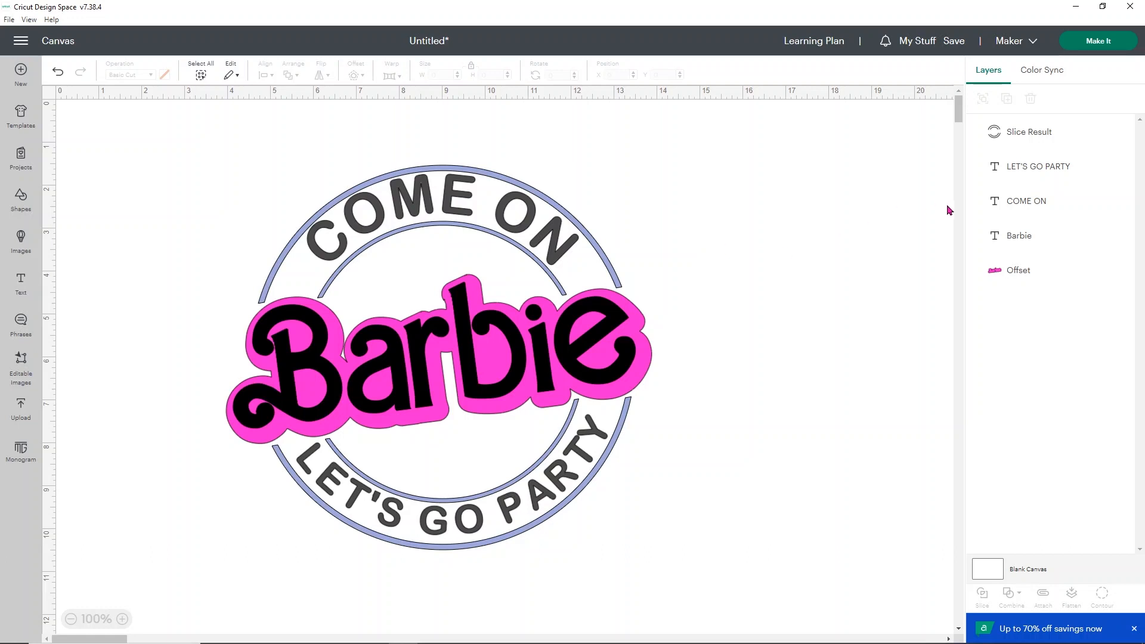
Duplicate the black Barbie text and move the copy clear of the design, below and to the right of the rings.
{"action": "left_click", "coordinate": [1032, 236]}
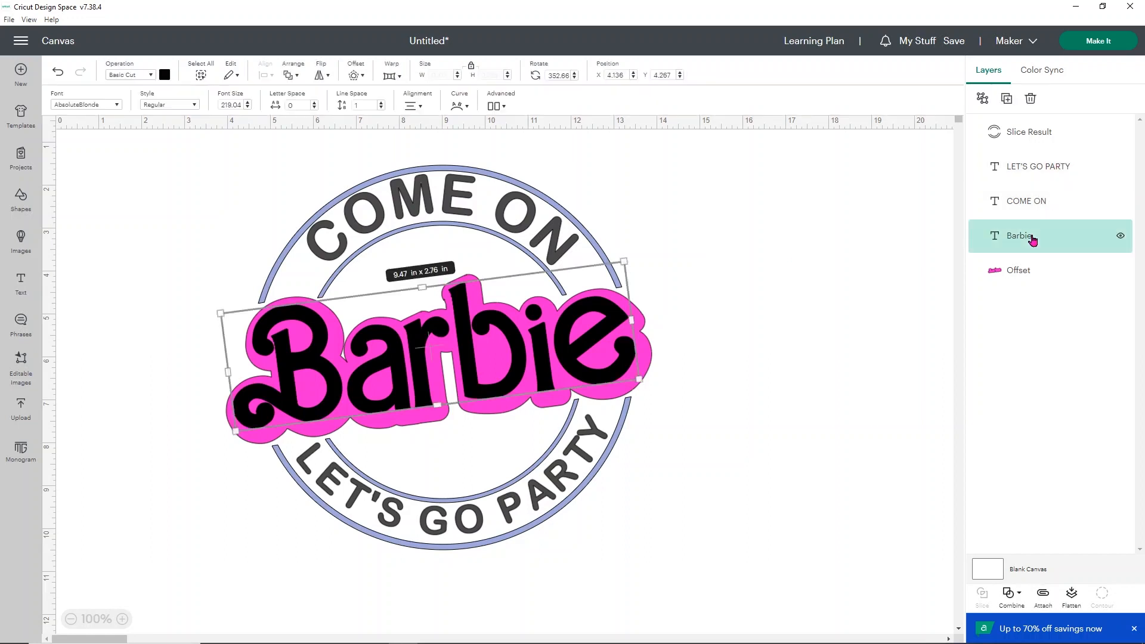
{"action": "left_click", "coordinate": [1008, 100]}
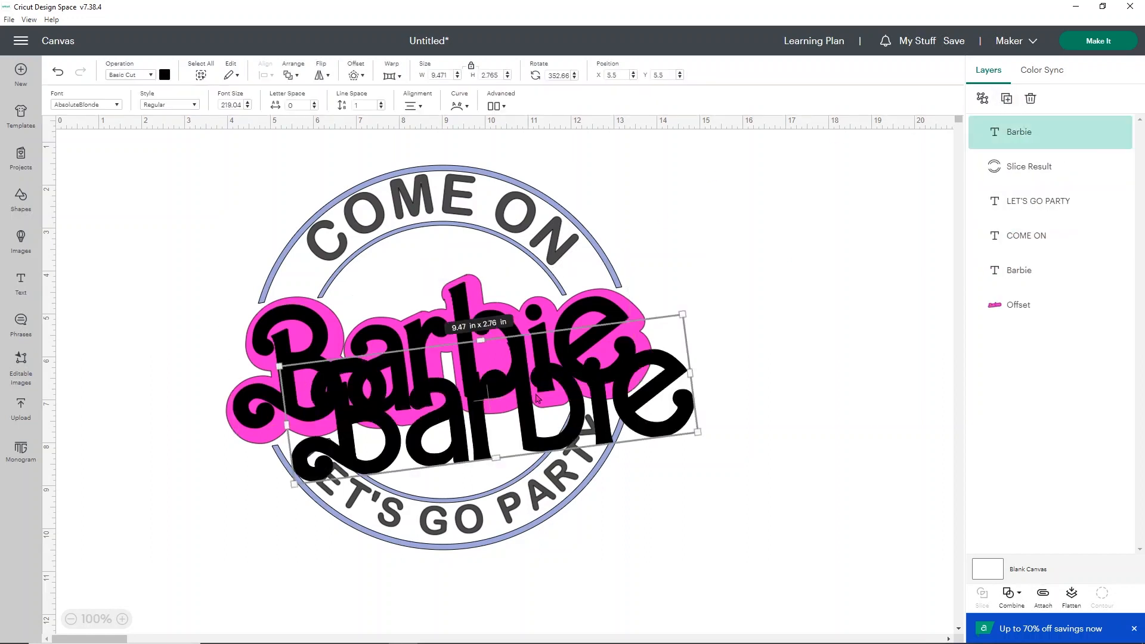
{"action": "left_click_drag", "start_coordinate": [537, 399], "coordinate": [784, 582]}
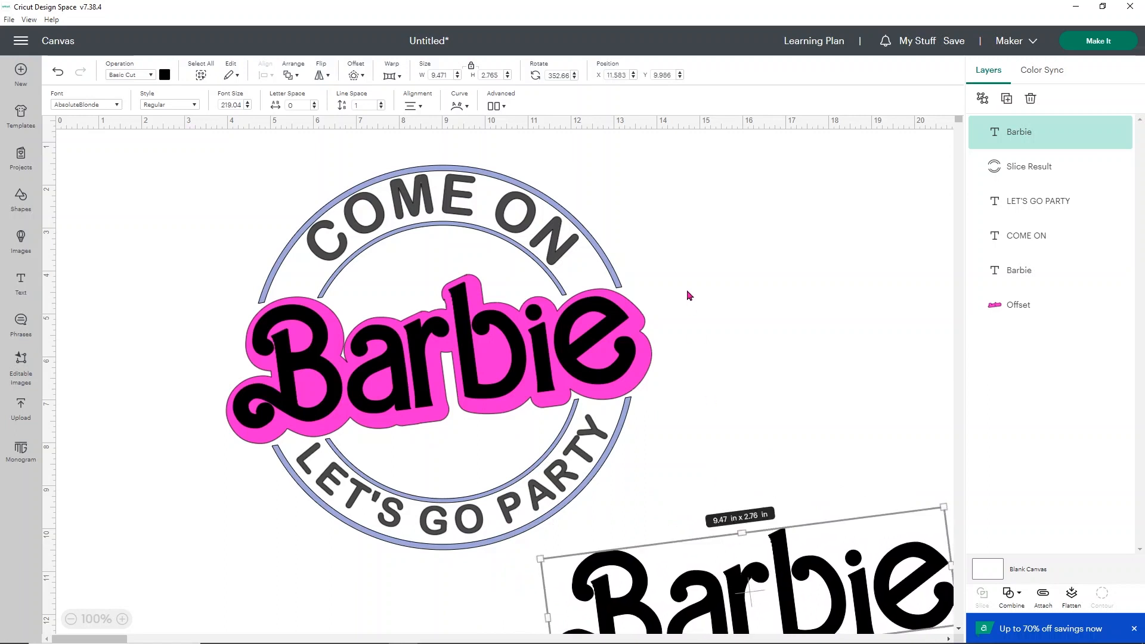
{"action": "left_click", "coordinate": [681, 349]}
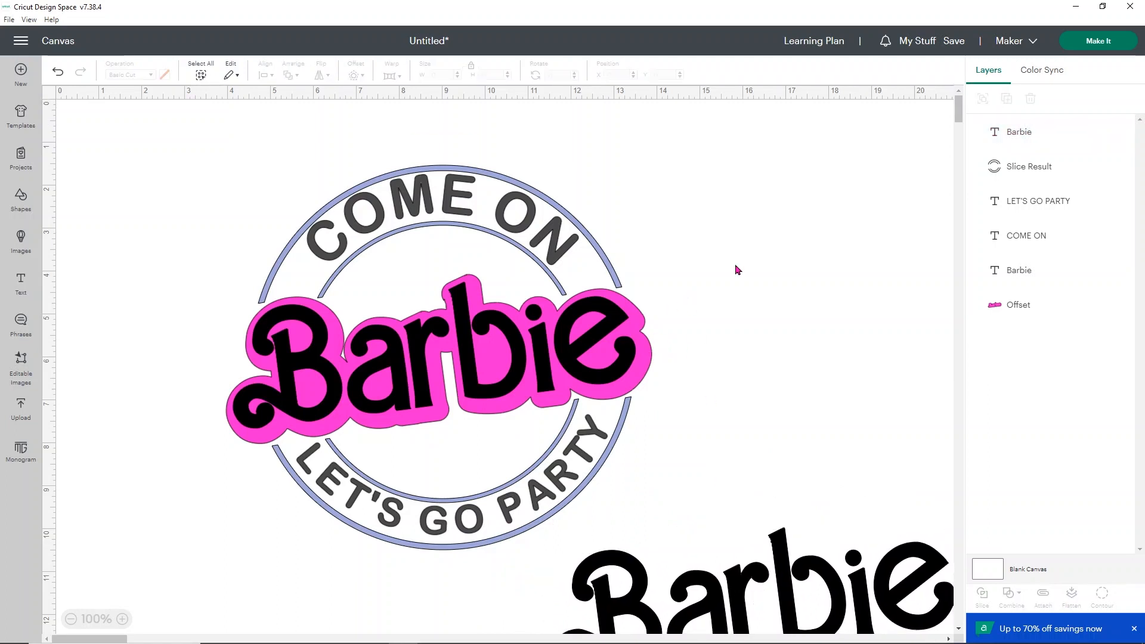
Slice the original Barbie text out of the pink offset and delete the black and pink lettering pieces.
{"action": "left_click", "coordinate": [1024, 303]}
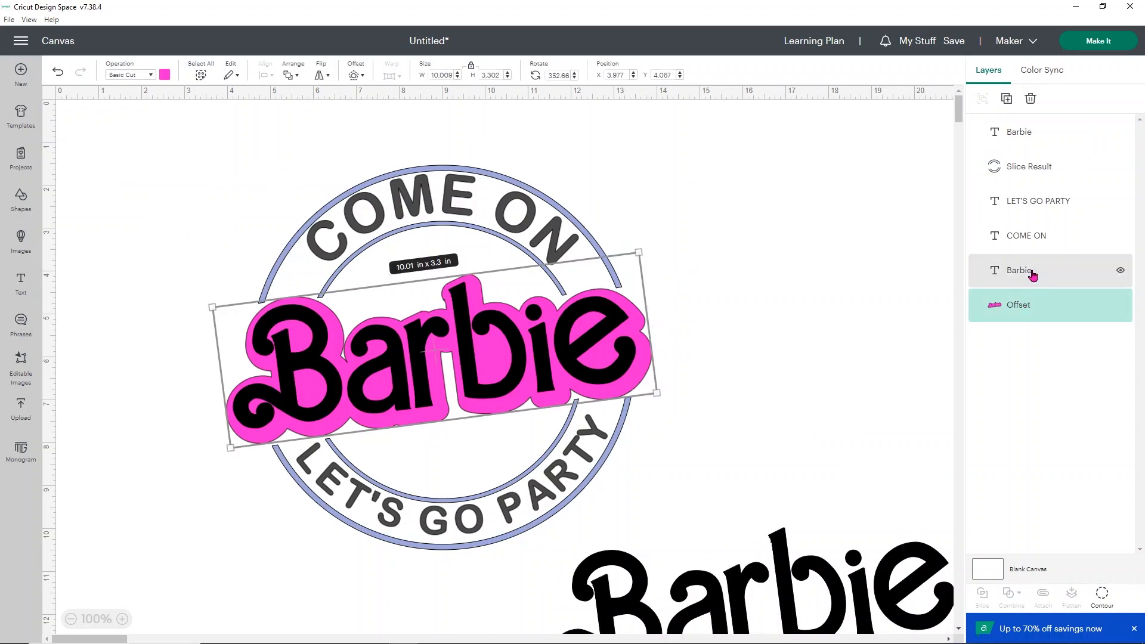
{"action": "left_click", "coordinate": [1033, 274], "text": "shift"}
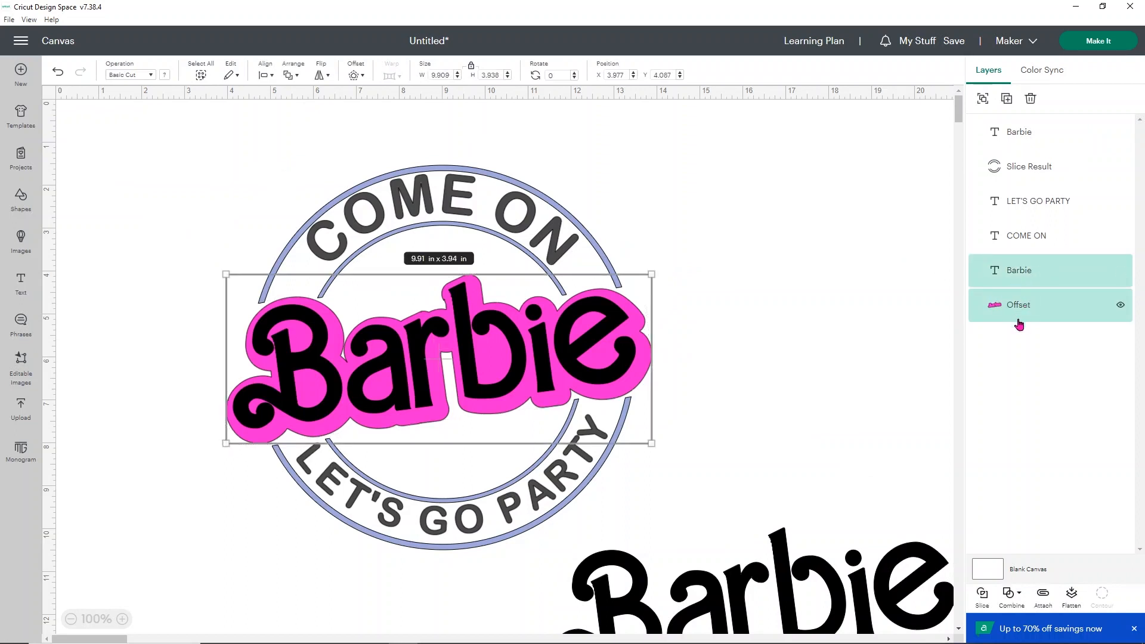
{"action": "left_click", "coordinate": [981, 596]}
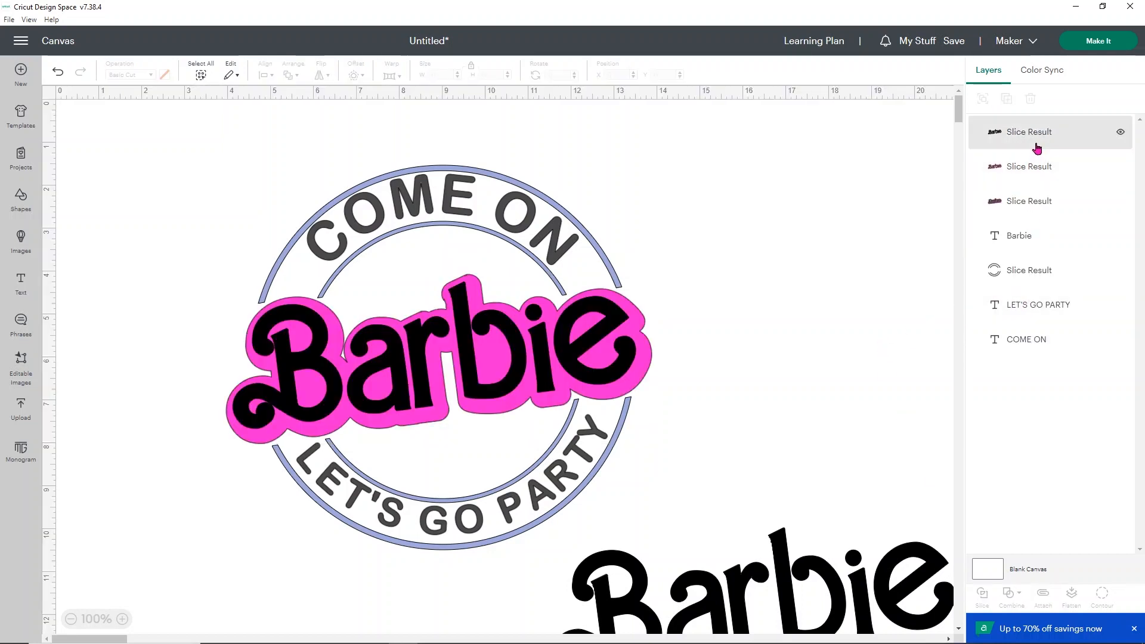
{"action": "left_click", "coordinate": [1037, 148]}
{"action": "key", "text": "Delete"}
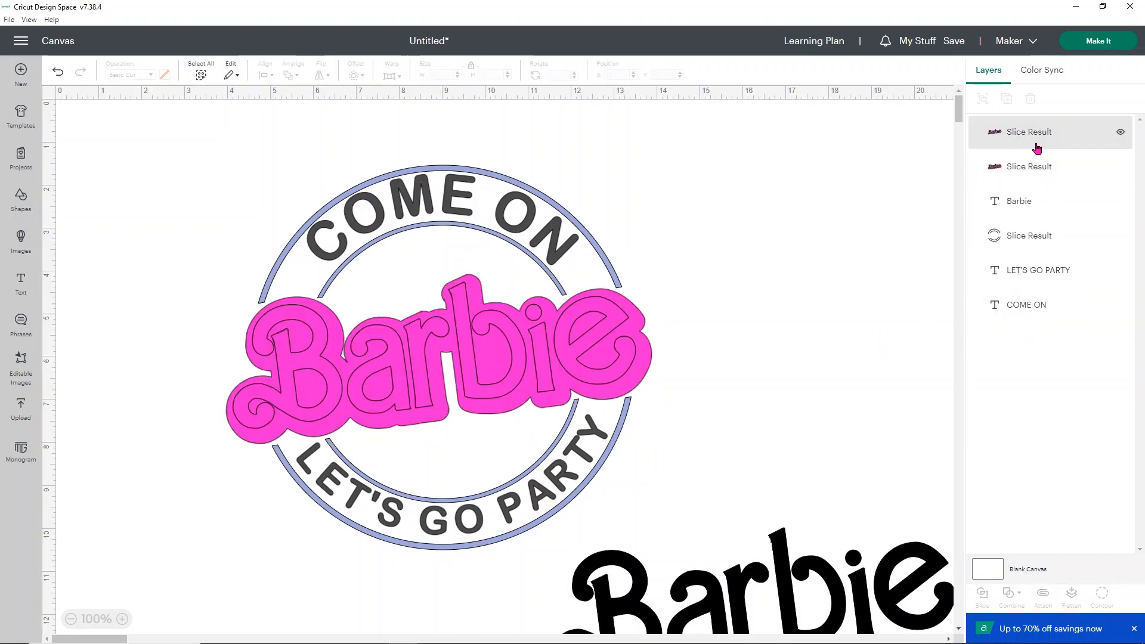
{"action": "left_click", "coordinate": [1037, 148]}
{"action": "key", "text": "Delete"}
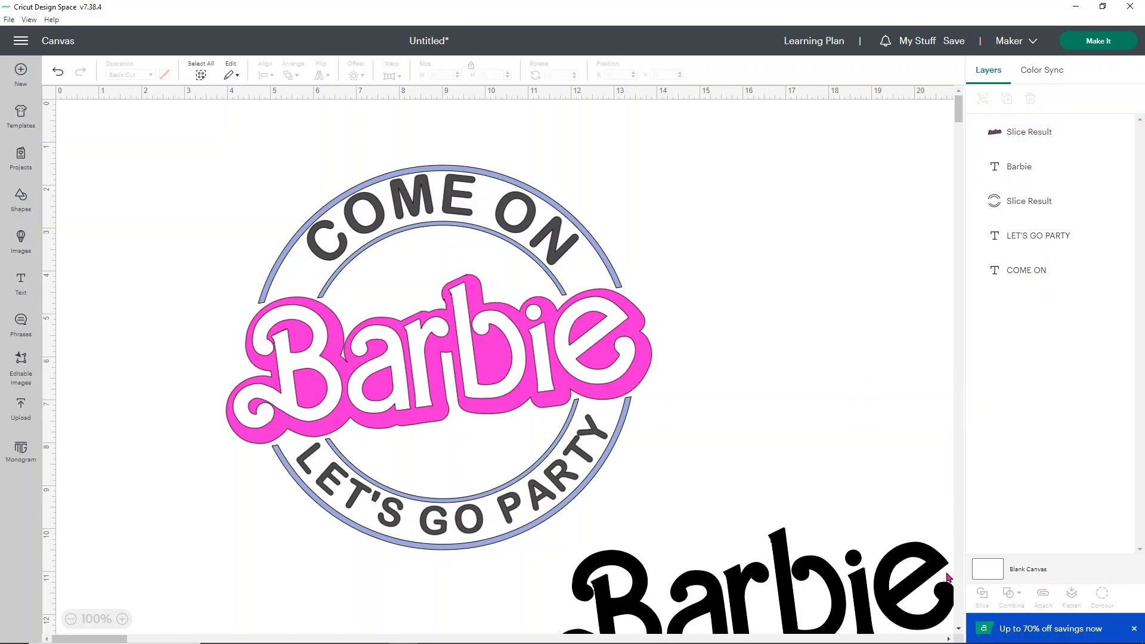
Set the blank canvas color to light yellow to preview the cut-out lettering.
{"action": "left_click", "coordinate": [1004, 574]}
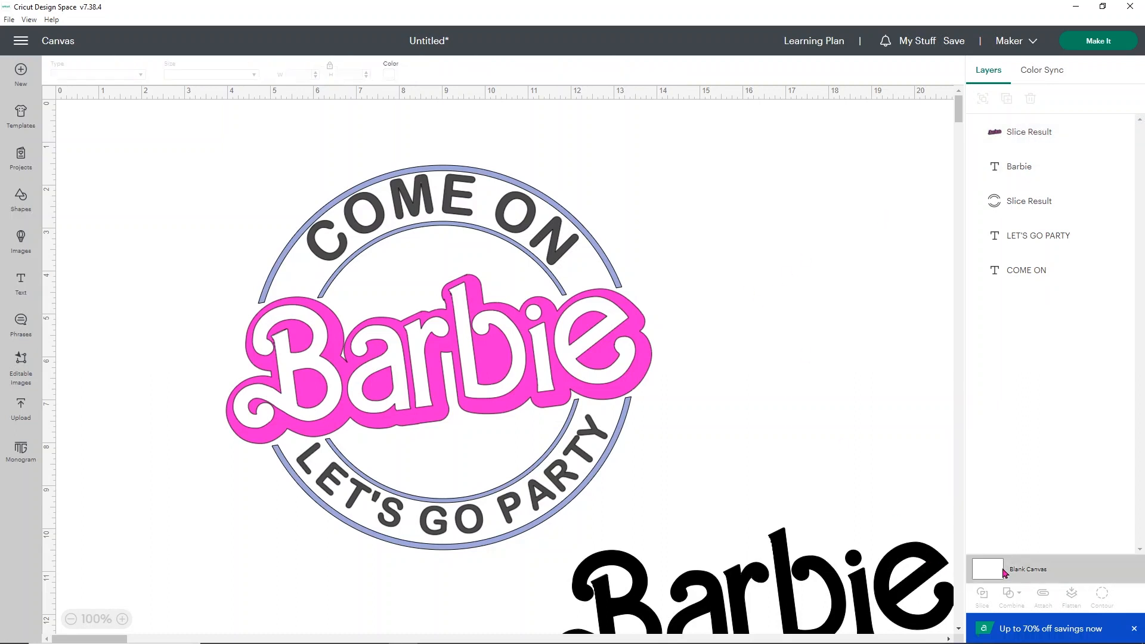
{"action": "left_click", "coordinate": [389, 76]}
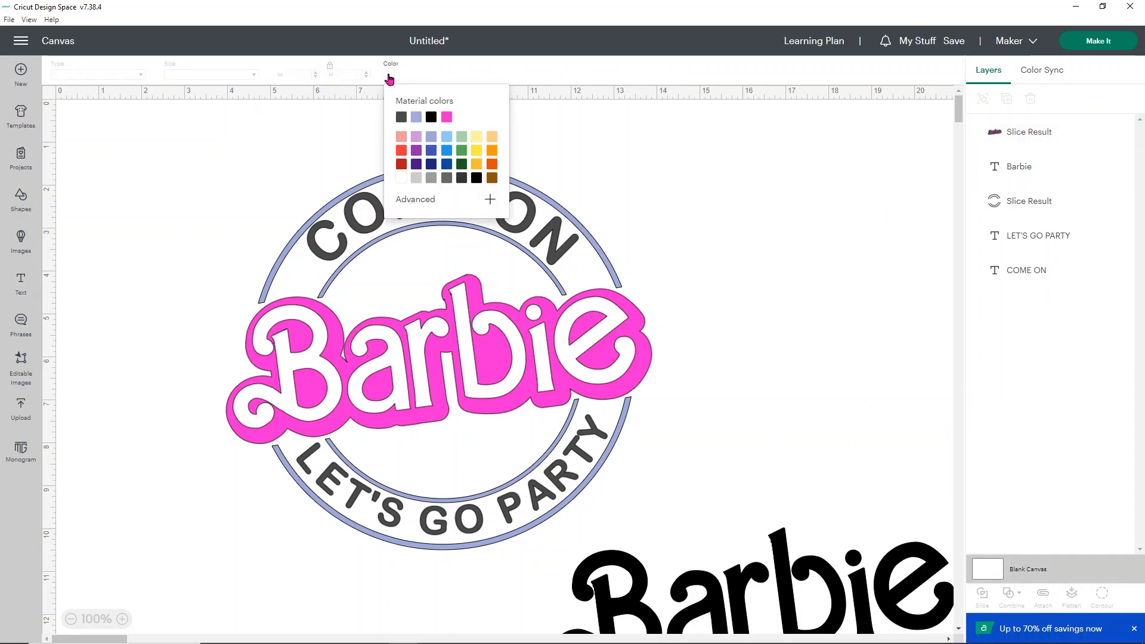
{"action": "left_click", "coordinate": [477, 137]}
{"action": "left_click", "coordinate": [687, 180]}
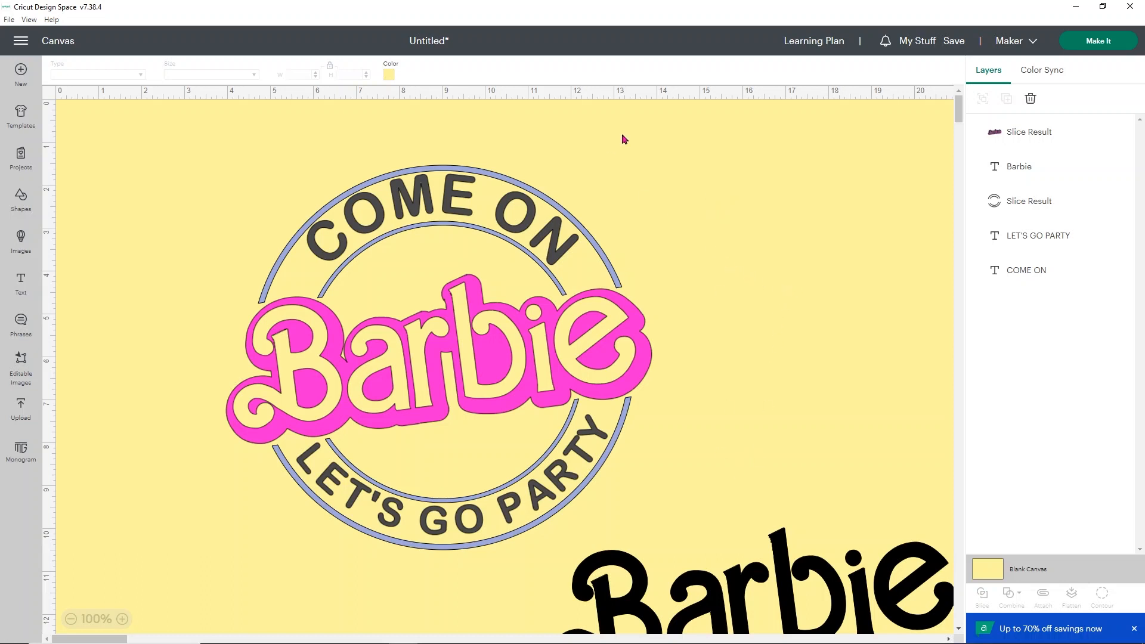
Switch the canvas color back to white, and set it to black.
{"action": "left_click", "coordinate": [388, 74]}
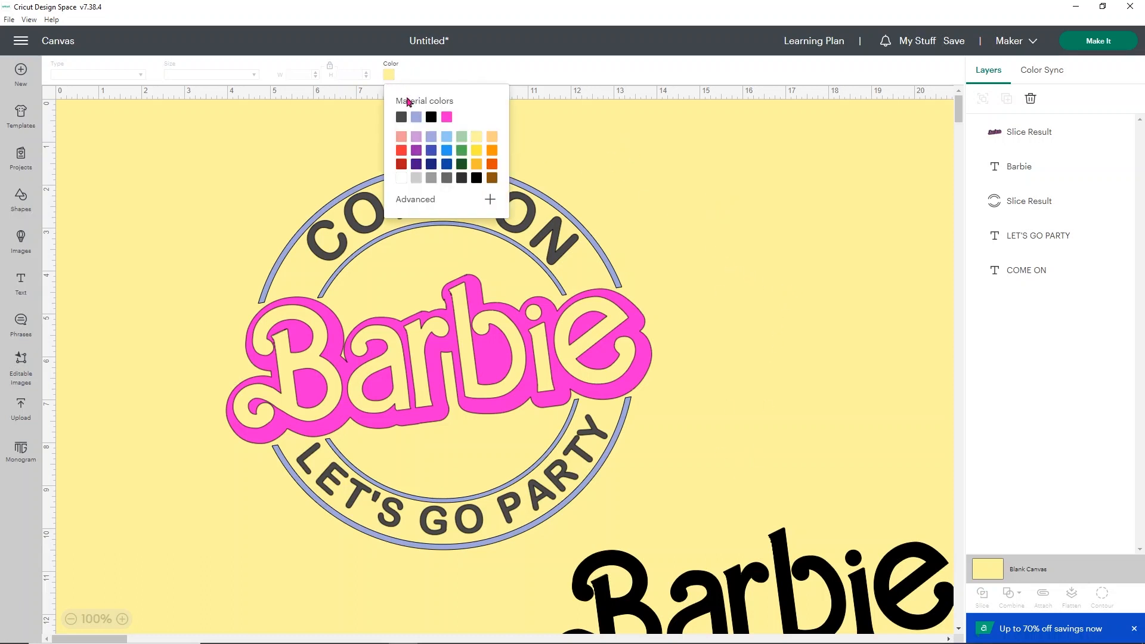
{"action": "left_click", "coordinate": [401, 178]}
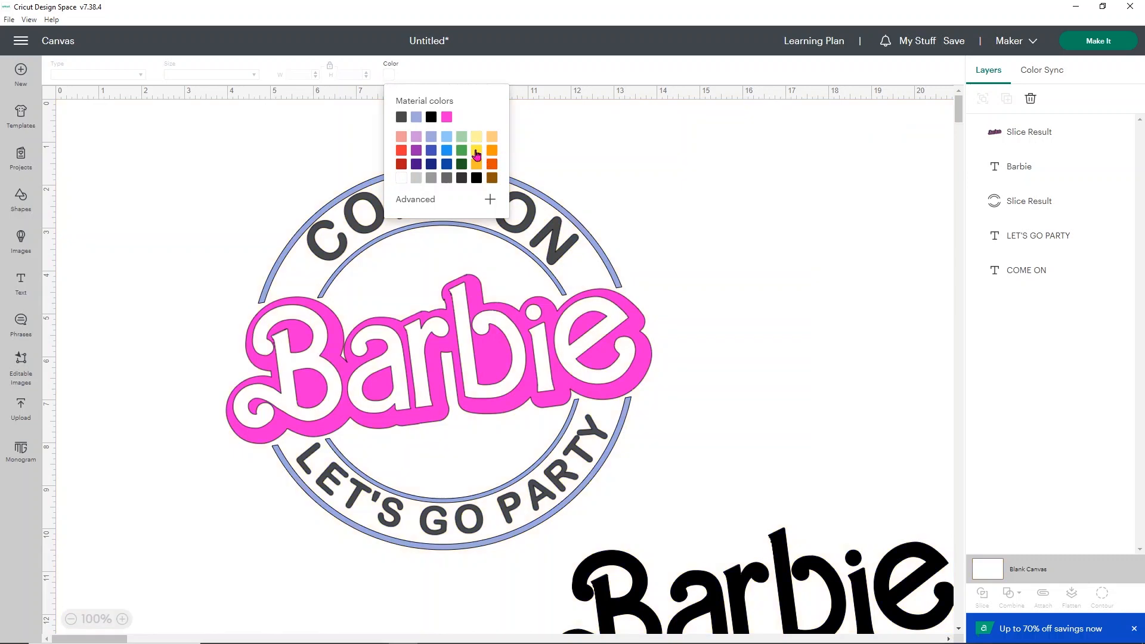
{"action": "left_click", "coordinate": [430, 116]}
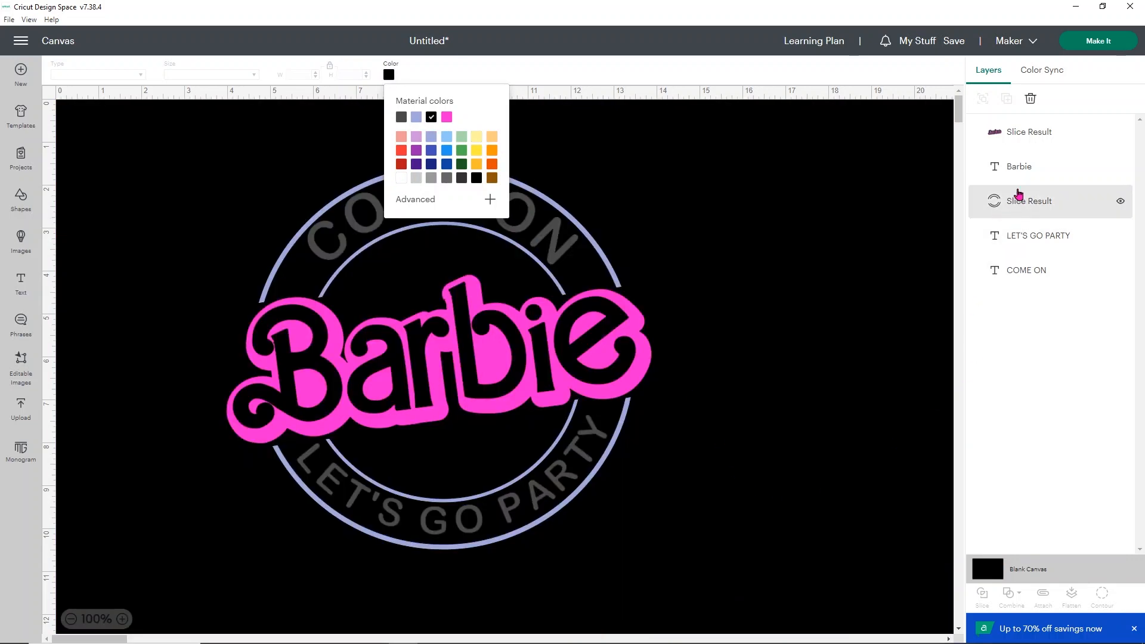
Recolor the spare Barbie text below the design white.
{"action": "left_click", "coordinate": [1014, 167]}
{"action": "left_click", "coordinate": [165, 75]}
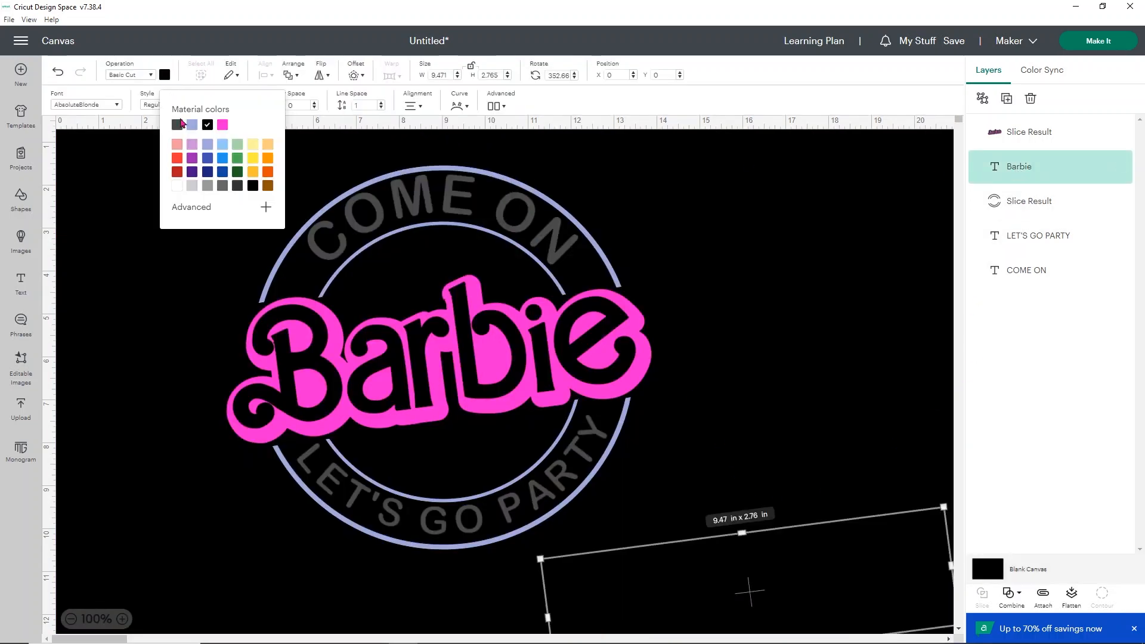
{"action": "left_click", "coordinate": [176, 186]}
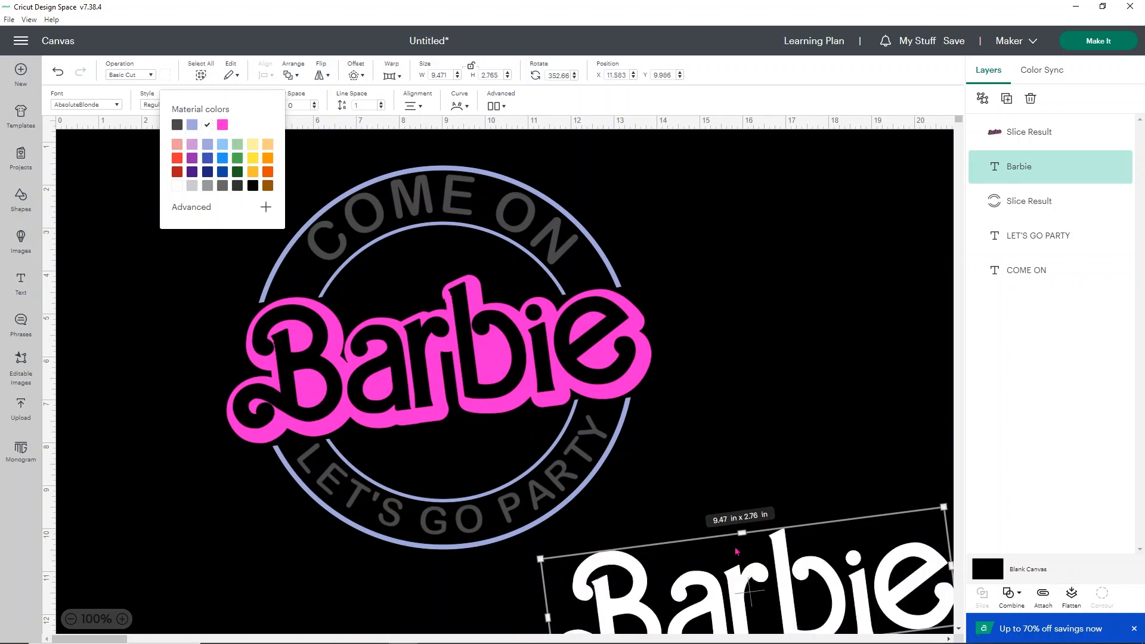
Create a 0.097 in welded offset with rounded corners around the white Barbie text and recolor the offset light green.
{"action": "left_click_drag", "start_coordinate": [821, 618], "coordinate": [708, 486]}
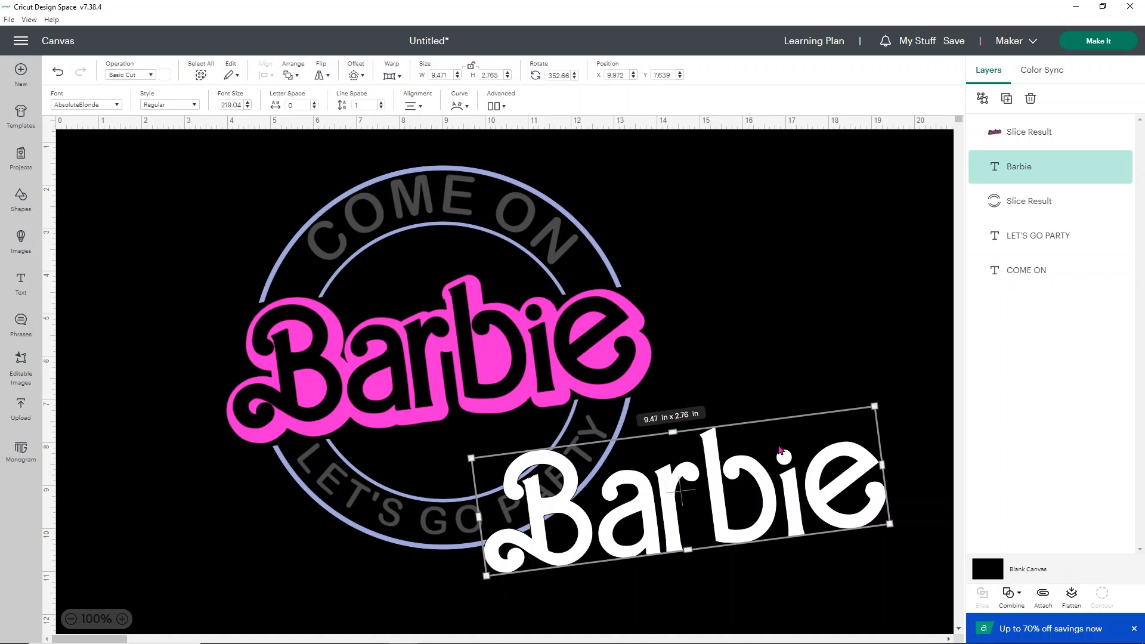
{"action": "left_click", "coordinate": [356, 75]}
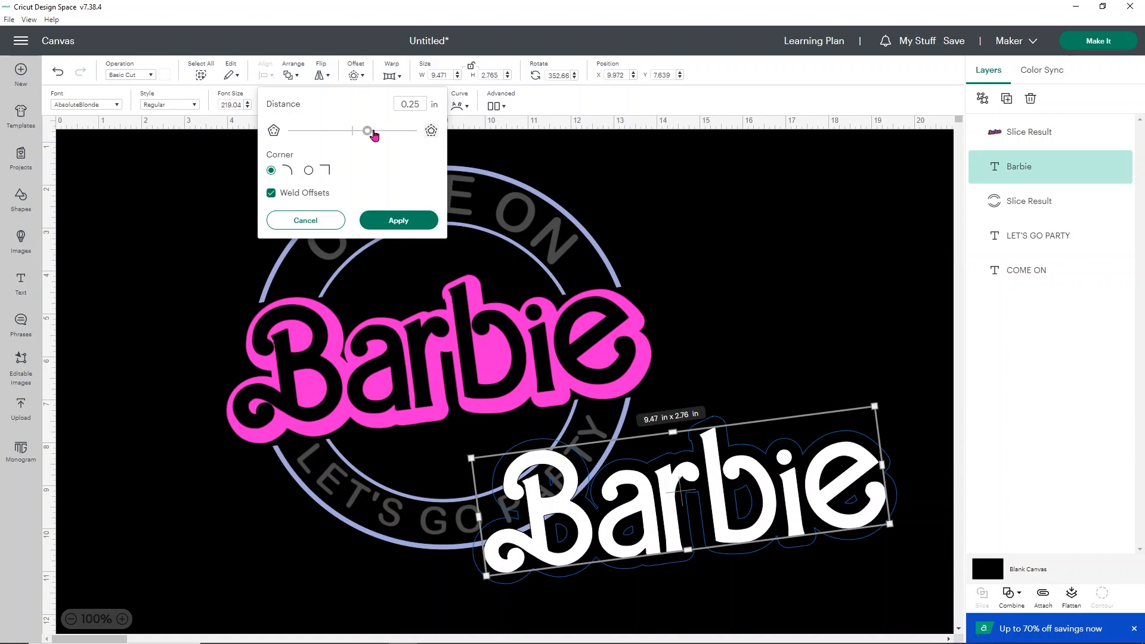
{"action": "left_click_drag", "start_coordinate": [369, 135], "coordinate": [358, 136]}
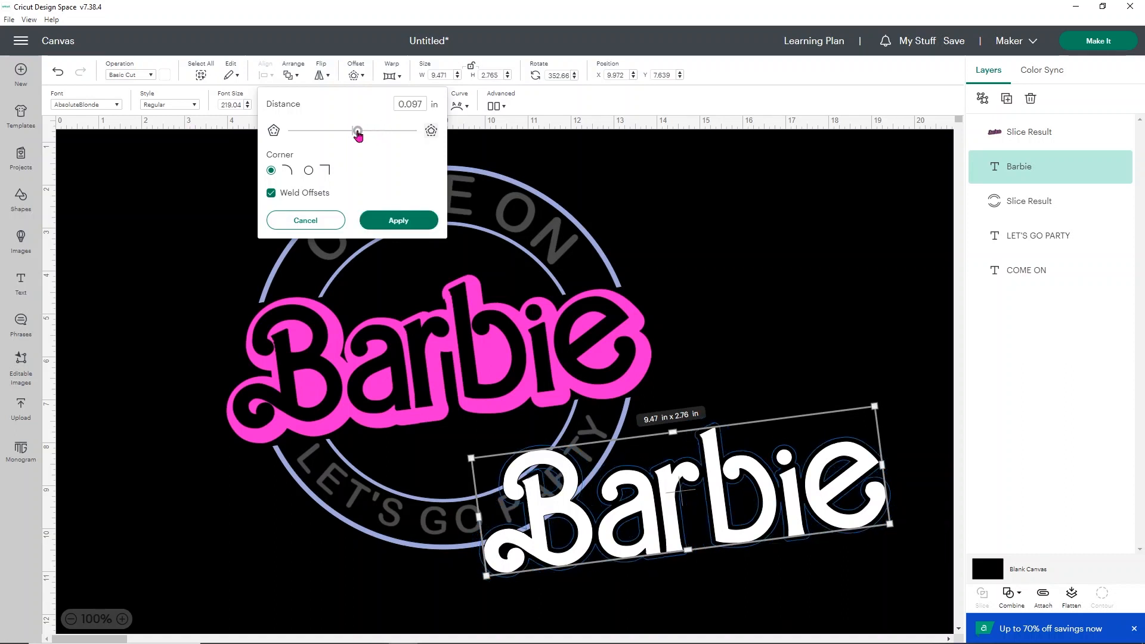
{"action": "left_click", "coordinate": [398, 222]}
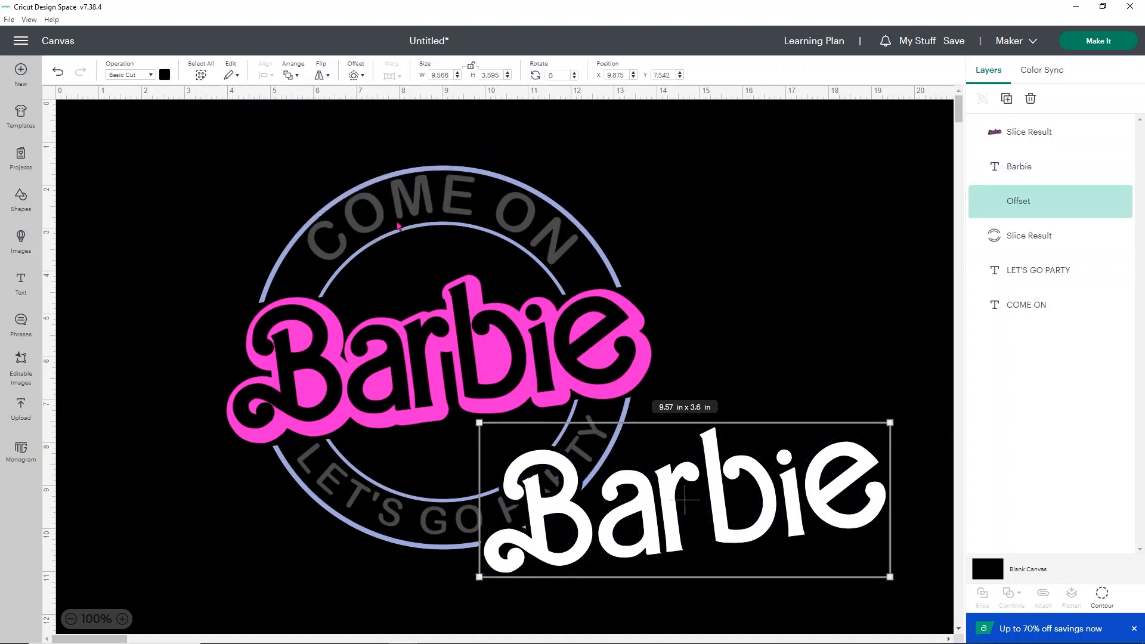
{"action": "left_click", "coordinate": [165, 75]}
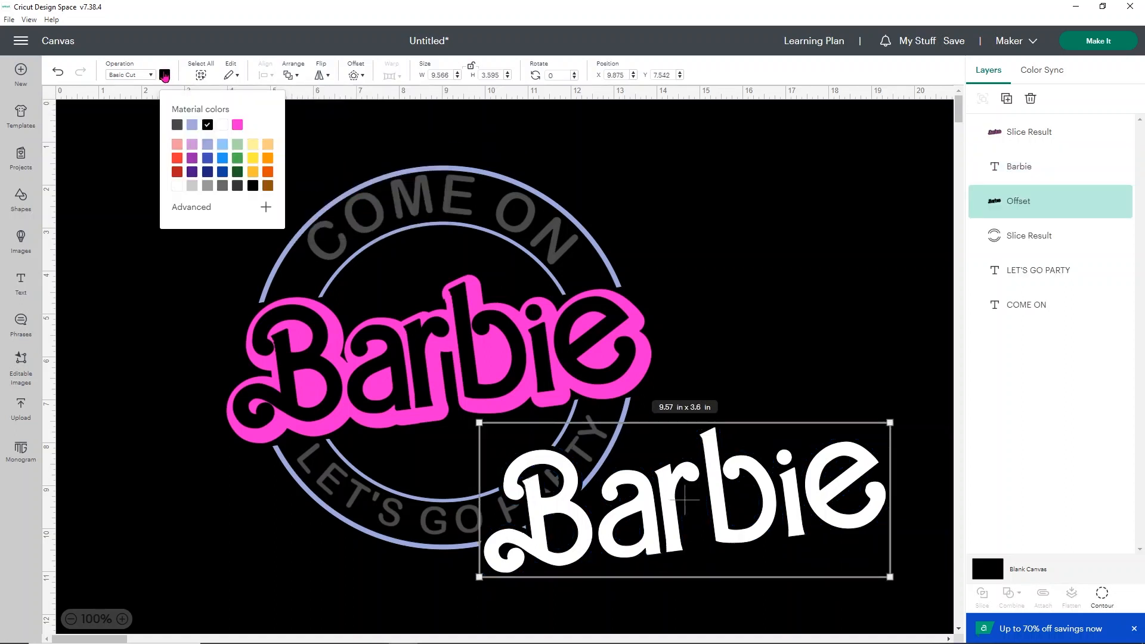
{"action": "left_click", "coordinate": [237, 144]}
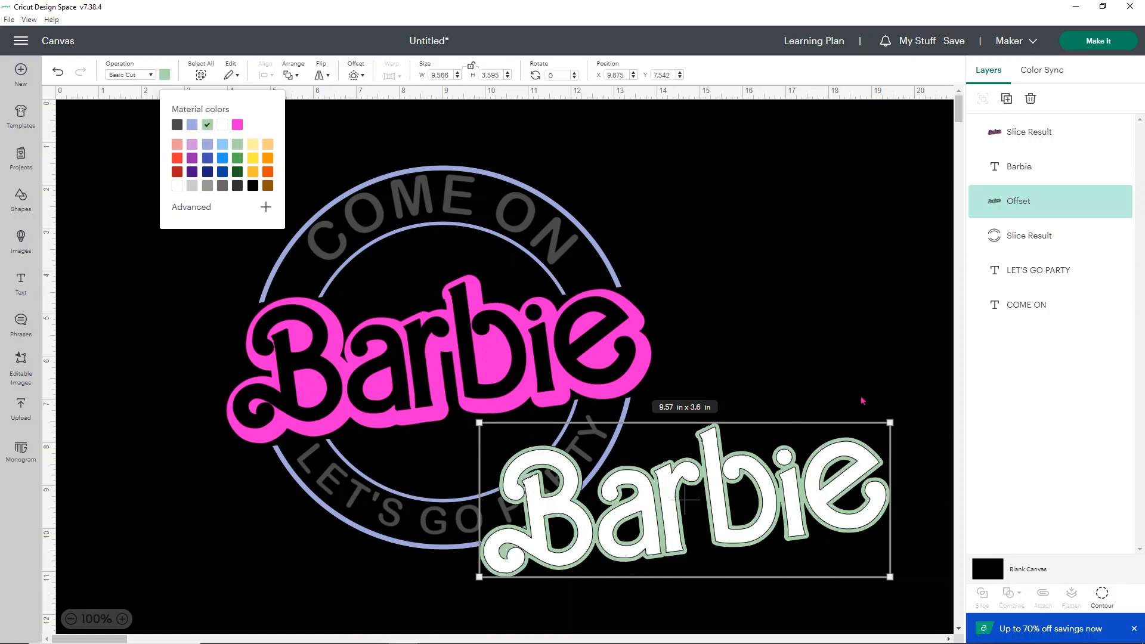
{"action": "left_click", "coordinate": [841, 412]}
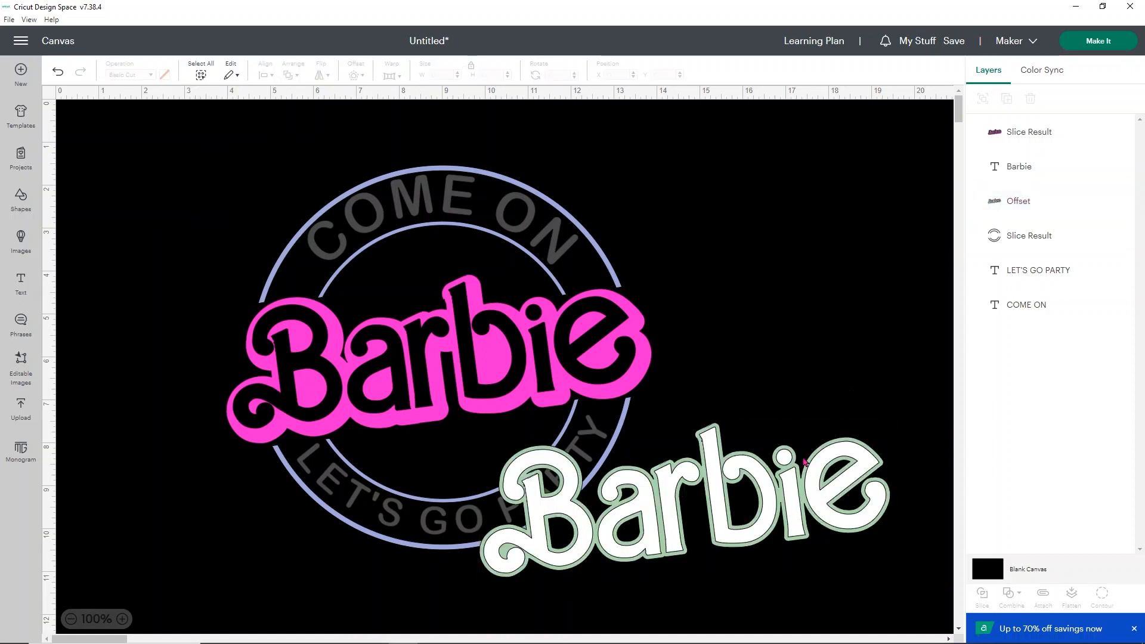
Place the light green offset behind the pink Barbie cutout and move the white Barbie text below the design.
{"action": "left_click_drag", "start_coordinate": [770, 519], "coordinate": [952, 258]}
{"action": "left_click_drag", "start_coordinate": [791, 509], "coordinate": [544, 367]}
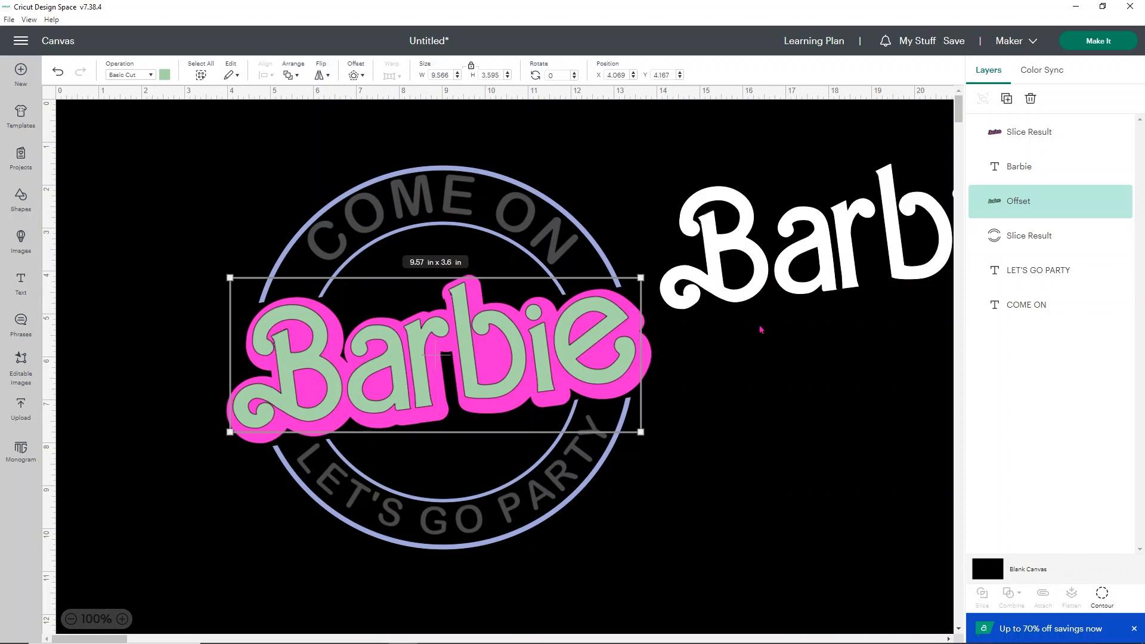
{"action": "left_click_drag", "start_coordinate": [823, 263], "coordinate": [601, 579]}
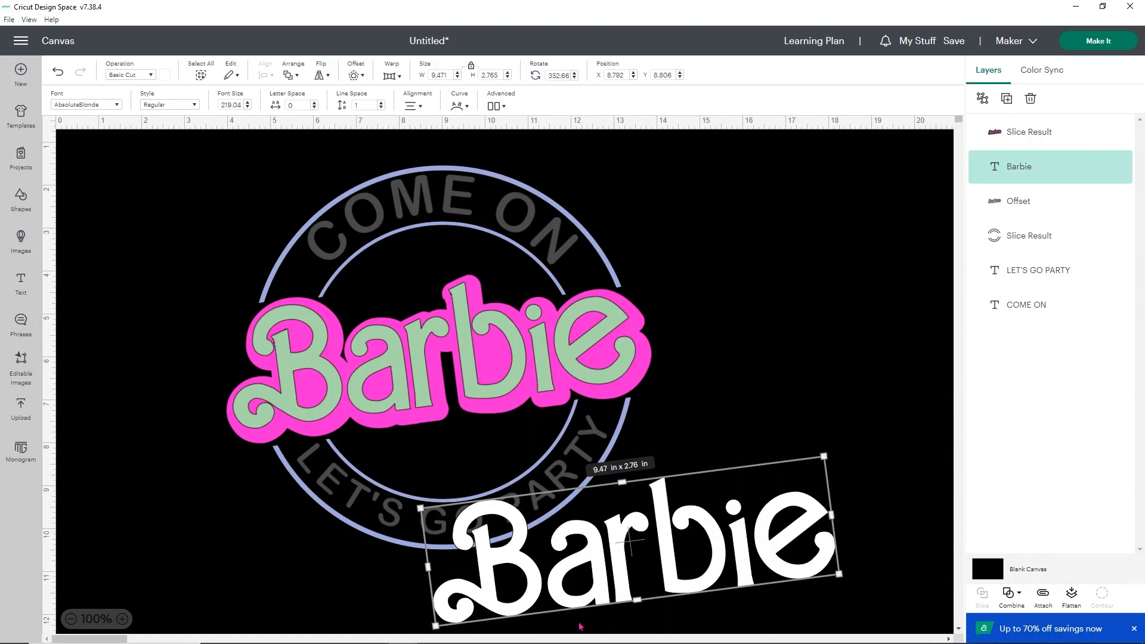
{"action": "left_click_drag", "start_coordinate": [664, 572], "coordinate": [627, 593]}
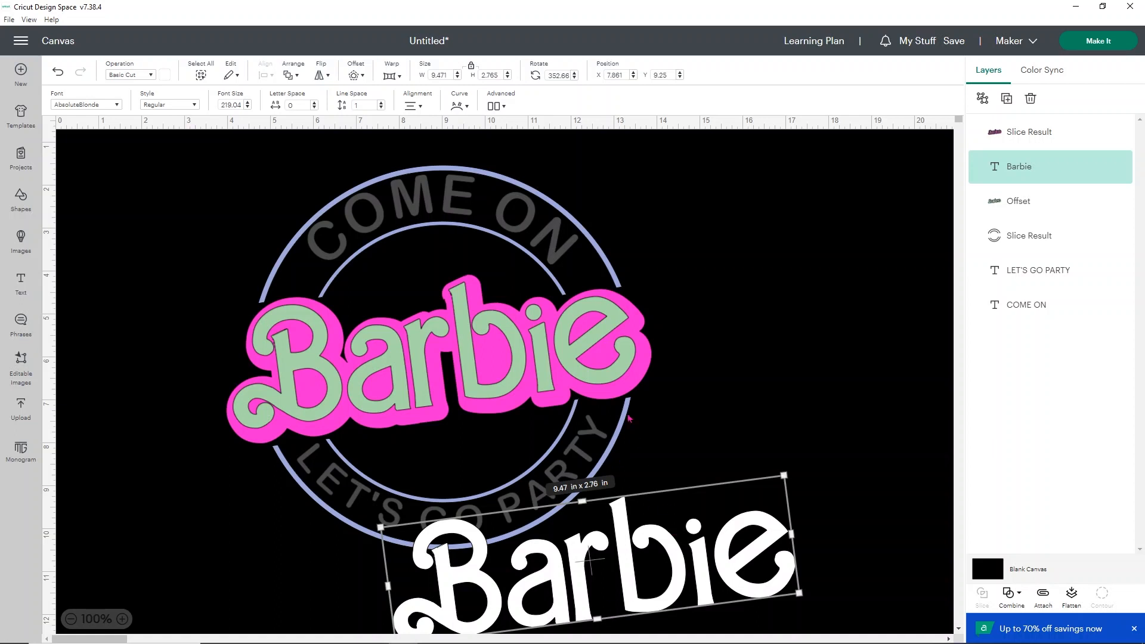
Spread the pink cutout, green offset and white Barbie text apart so each layer stands on its own.
{"action": "left_click_drag", "start_coordinate": [626, 394], "coordinate": [860, 399]}
{"action": "left_click_drag", "start_coordinate": [403, 283], "coordinate": [444, 298]}
{"action": "left_click", "coordinate": [57, 73]}
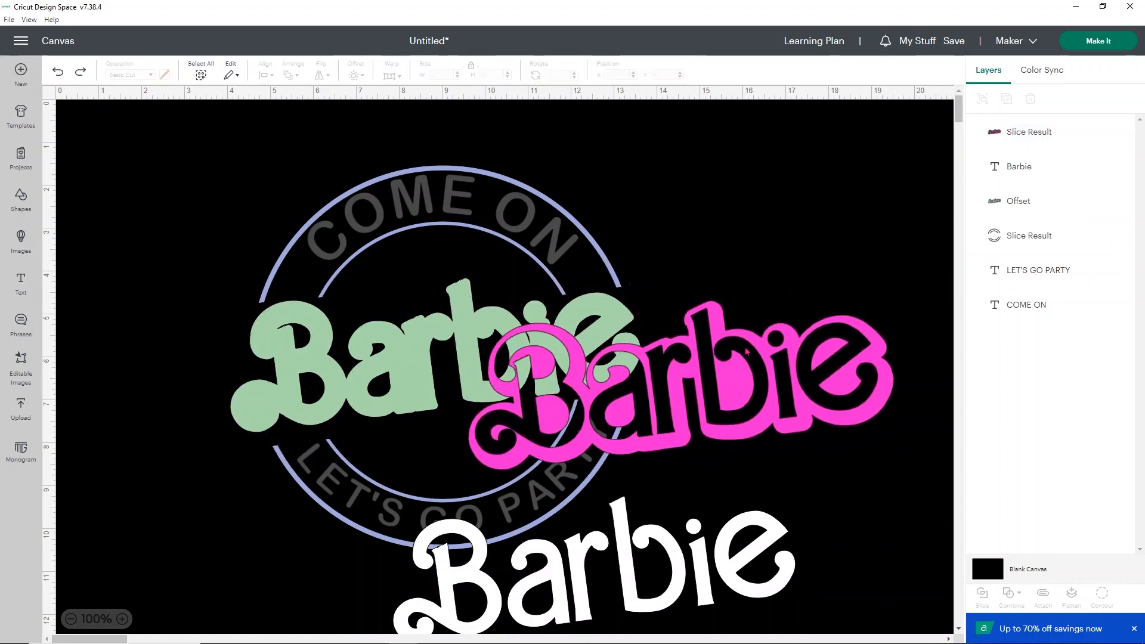
{"action": "left_click_drag", "start_coordinate": [668, 388], "coordinate": [678, 230]}
{"action": "left_click_drag", "start_coordinate": [501, 376], "coordinate": [752, 396]}
{"action": "left_click_drag", "start_coordinate": [695, 543], "coordinate": [782, 582]}
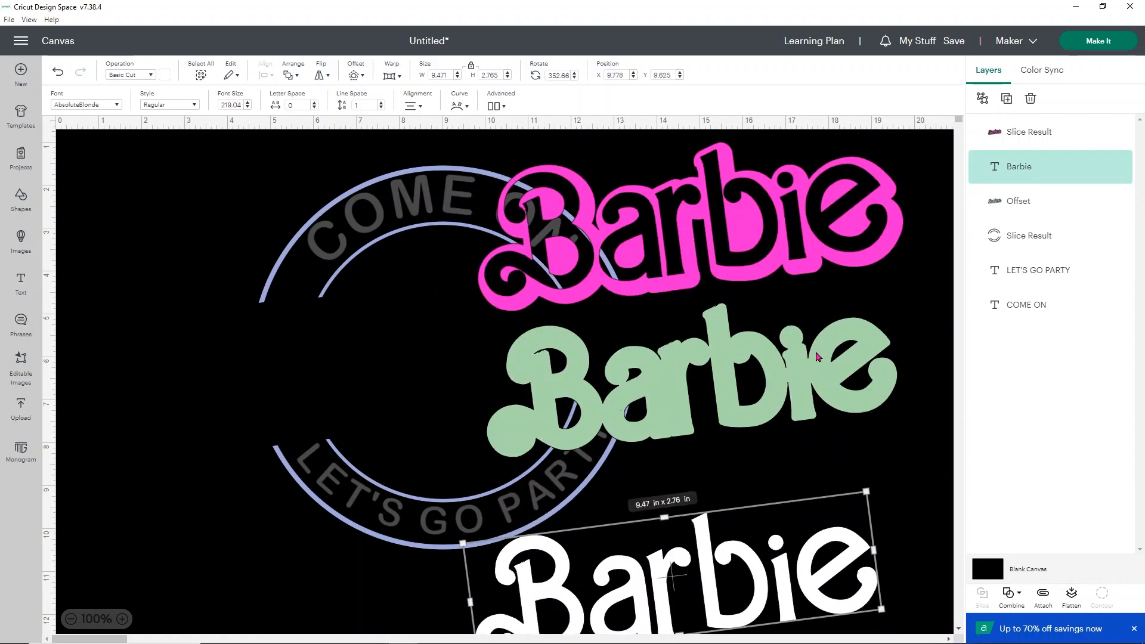
{"action": "left_click_drag", "start_coordinate": [811, 392], "coordinate": [356, 482]}
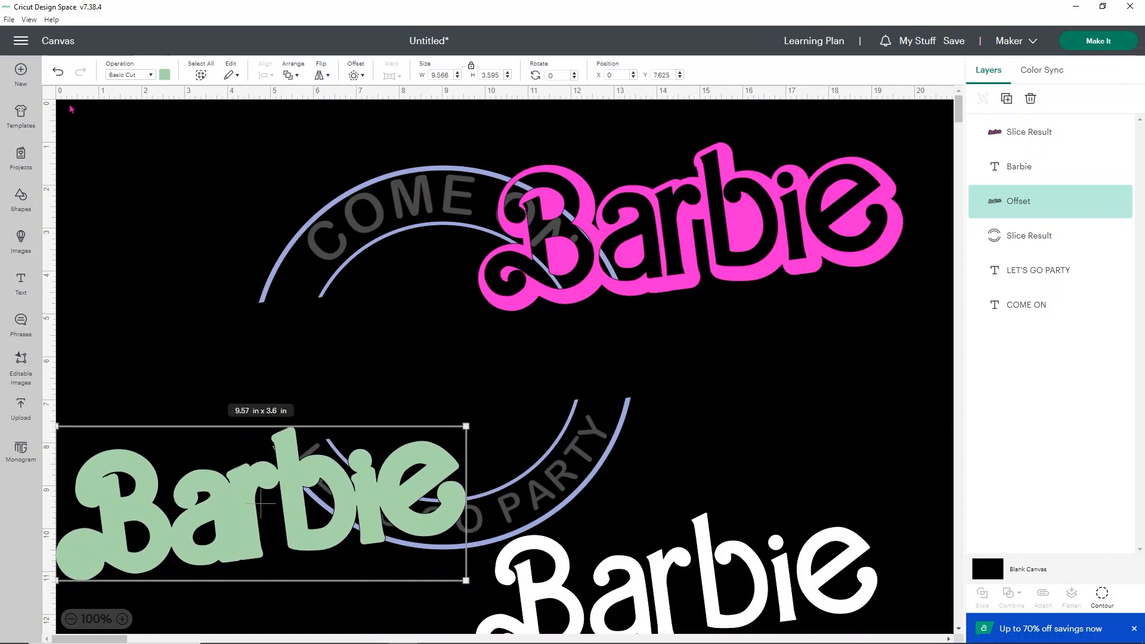
Undo the layer moves, the green recoloring and the offset around the white Barbie text.
{"action": "left_click", "coordinate": [58, 72]}
{"action": "left_click", "coordinate": [58, 73]}
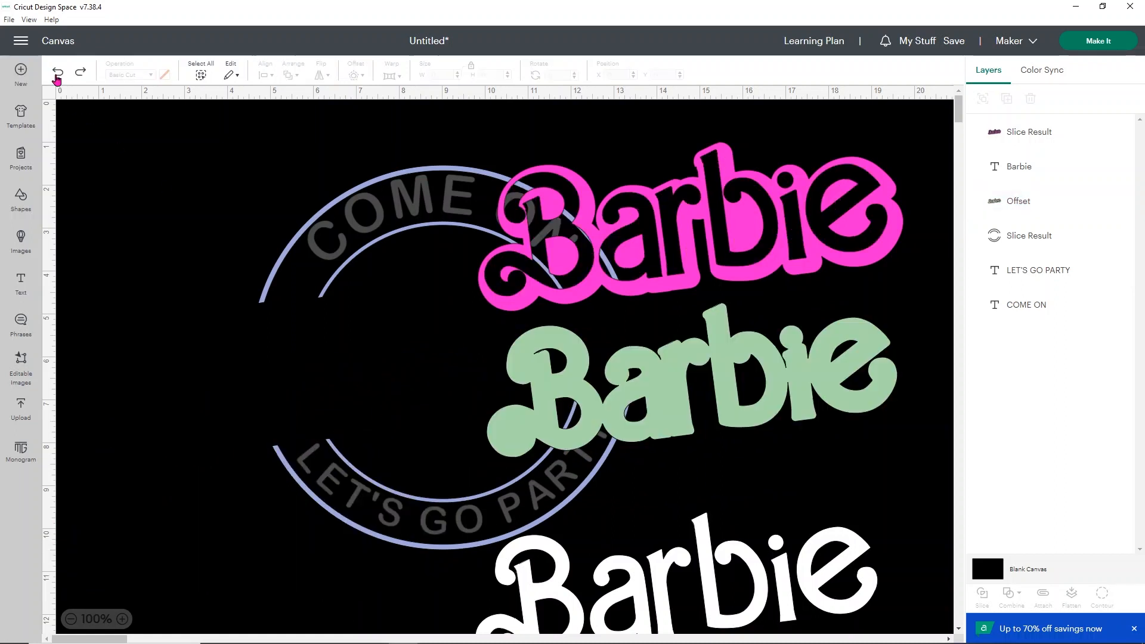
{"action": "left_click", "coordinate": [58, 73]}
{"action": "left_click", "coordinate": [58, 72]}
{"action": "left_click", "coordinate": [58, 72]}
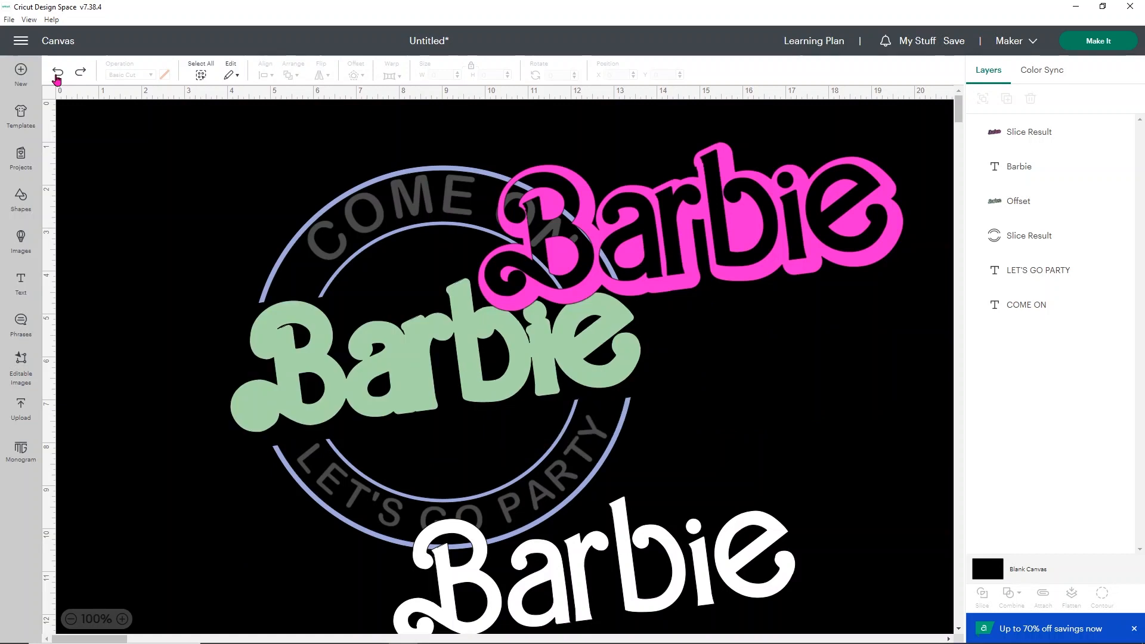
{"action": "left_click", "coordinate": [58, 72]}
{"action": "left_click", "coordinate": [58, 72]}
{"action": "left_click", "coordinate": [58, 72]}
{"action": "left_click", "coordinate": [57, 72]}
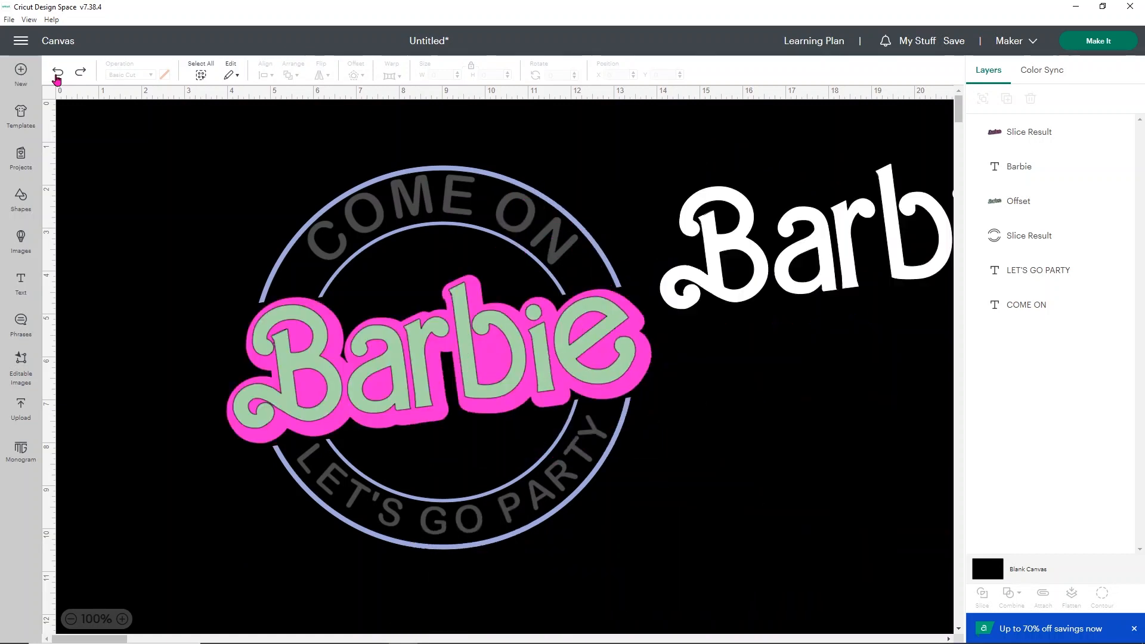
{"action": "left_click", "coordinate": [58, 72]}
{"action": "left_click", "coordinate": [58, 72]}
{"action": "left_click", "coordinate": [58, 72]}
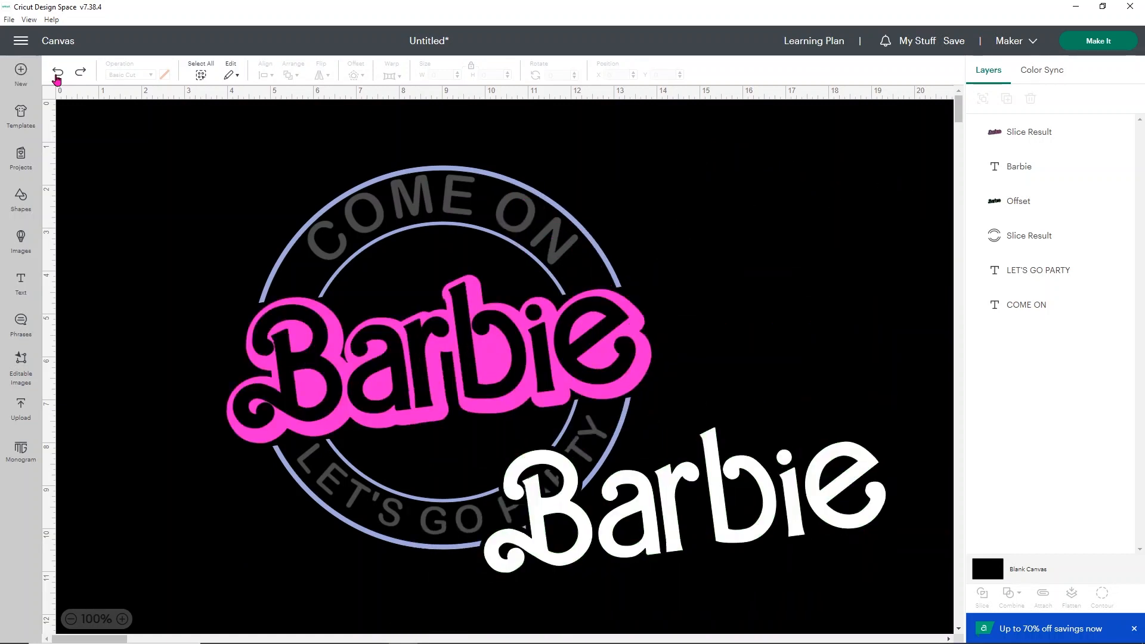
{"action": "left_click", "coordinate": [58, 72]}
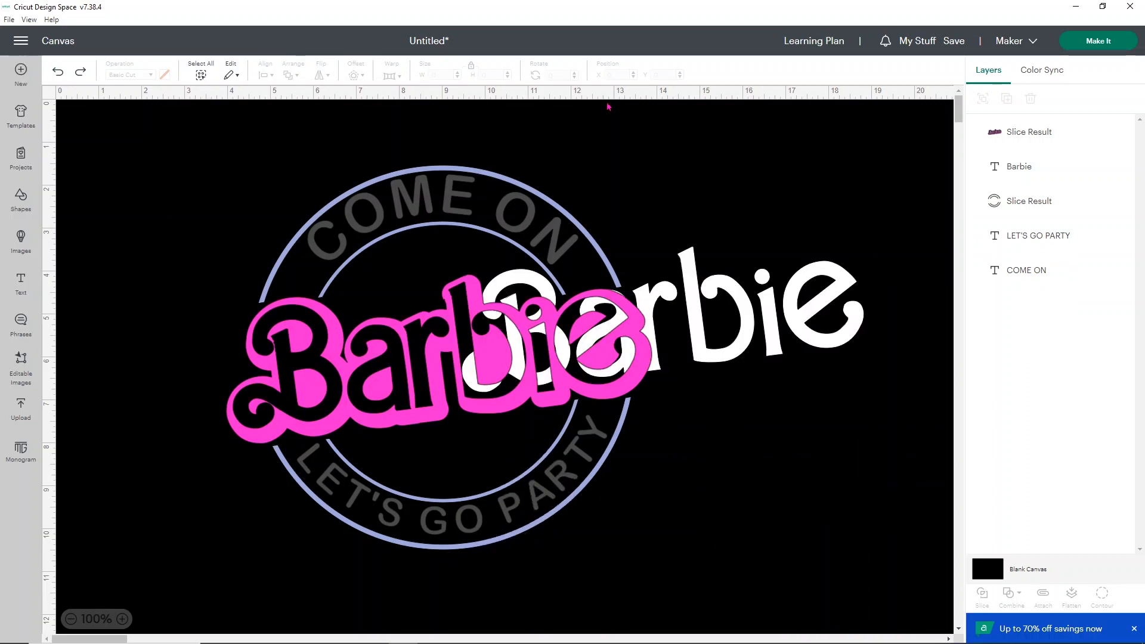
Move the white Barbie text well clear of the circular design.
{"action": "left_click_drag", "start_coordinate": [749, 309], "coordinate": [1124, 476]}
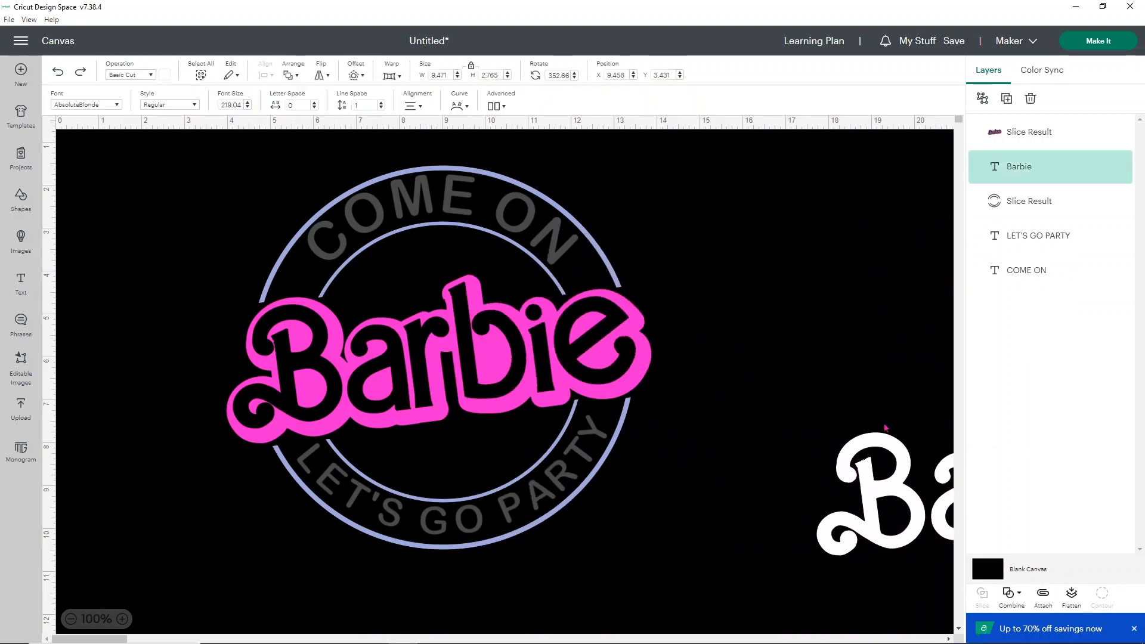
{"action": "left_click_drag", "start_coordinate": [894, 468], "coordinate": [935, 470]}
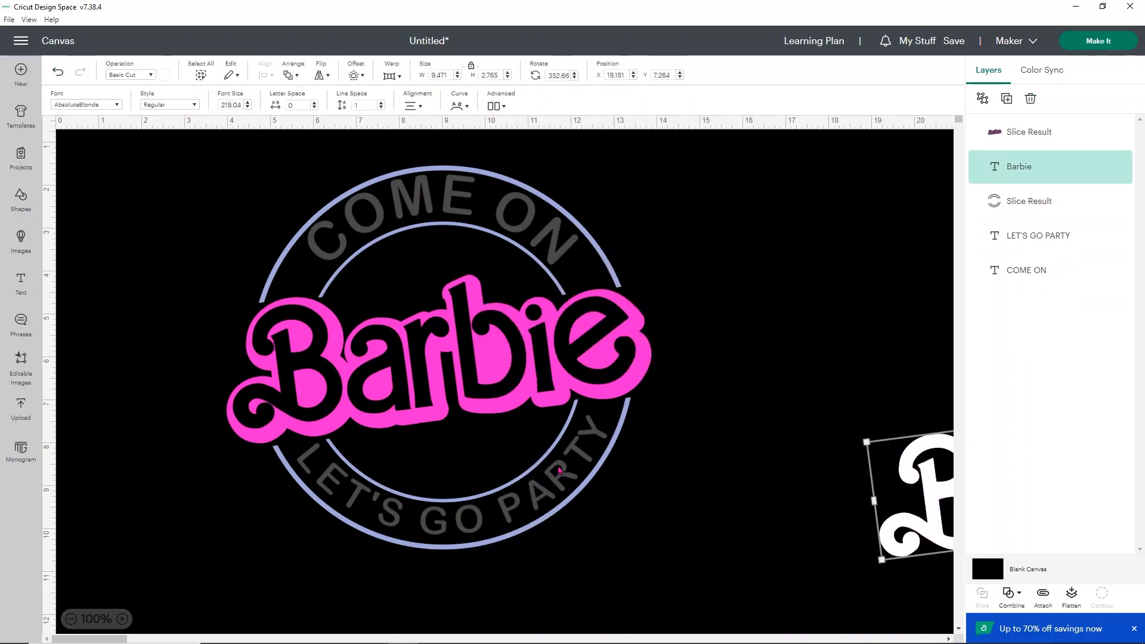
{"action": "left_click_drag", "start_coordinate": [663, 548], "coordinate": [229, 160]}
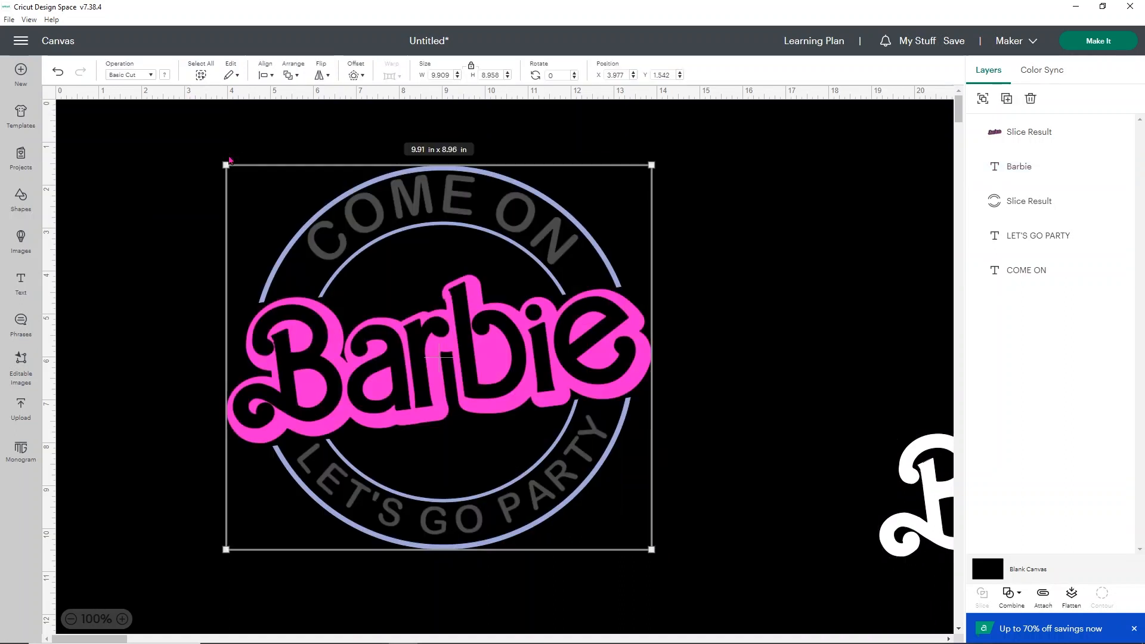
{"action": "left_click", "coordinate": [1014, 597]}
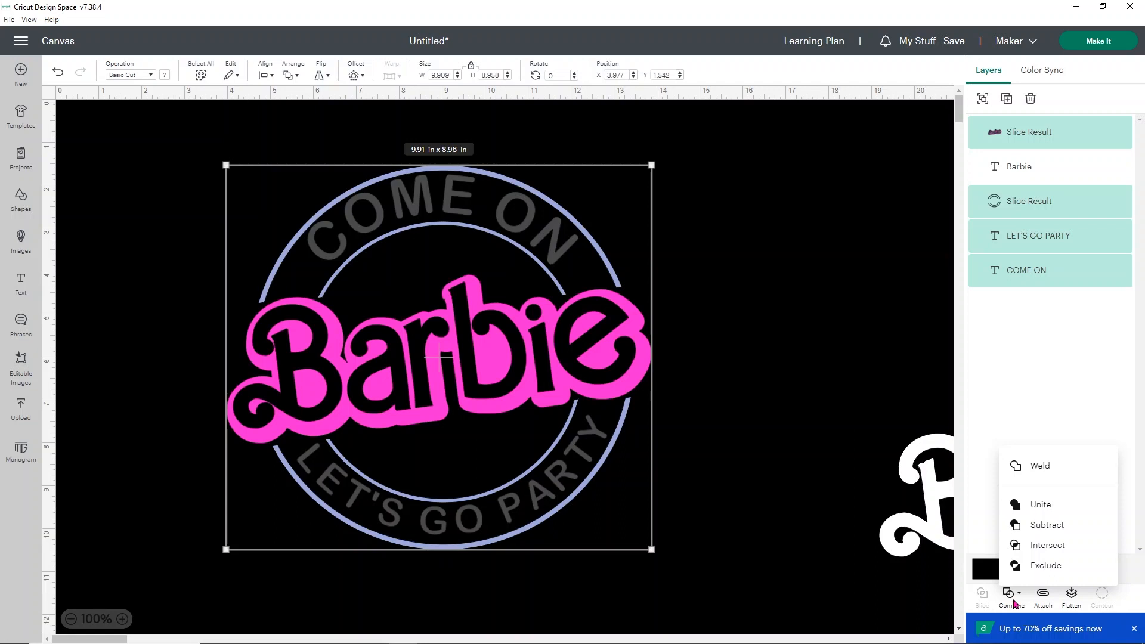
{"action": "left_click", "coordinate": [908, 76]}
Preview the cutting mats for each material color of the project, and return to the canvas.
{"action": "left_click", "coordinate": [1122, 45]}
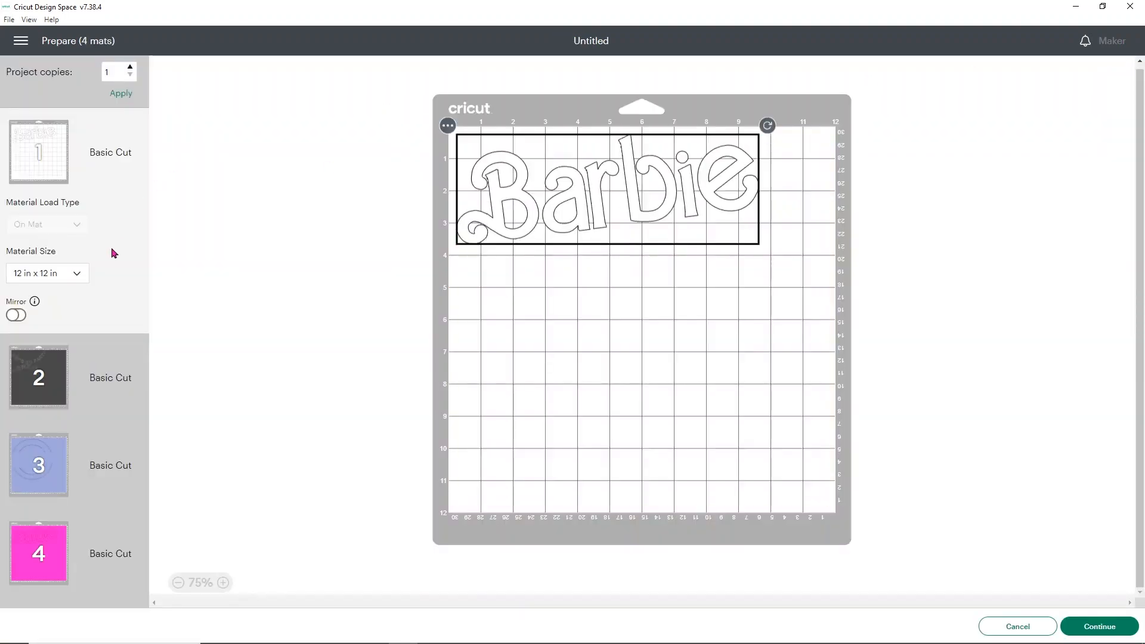
{"action": "left_click", "coordinate": [54, 386]}
{"action": "left_click", "coordinate": [46, 463]}
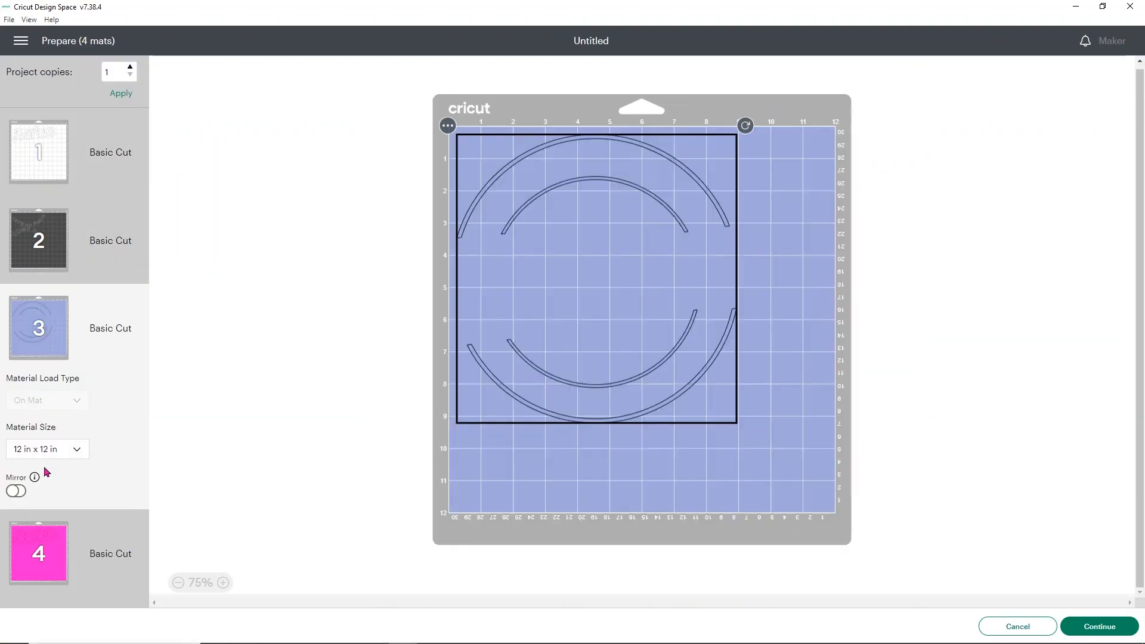
{"action": "left_click", "coordinate": [42, 533]}
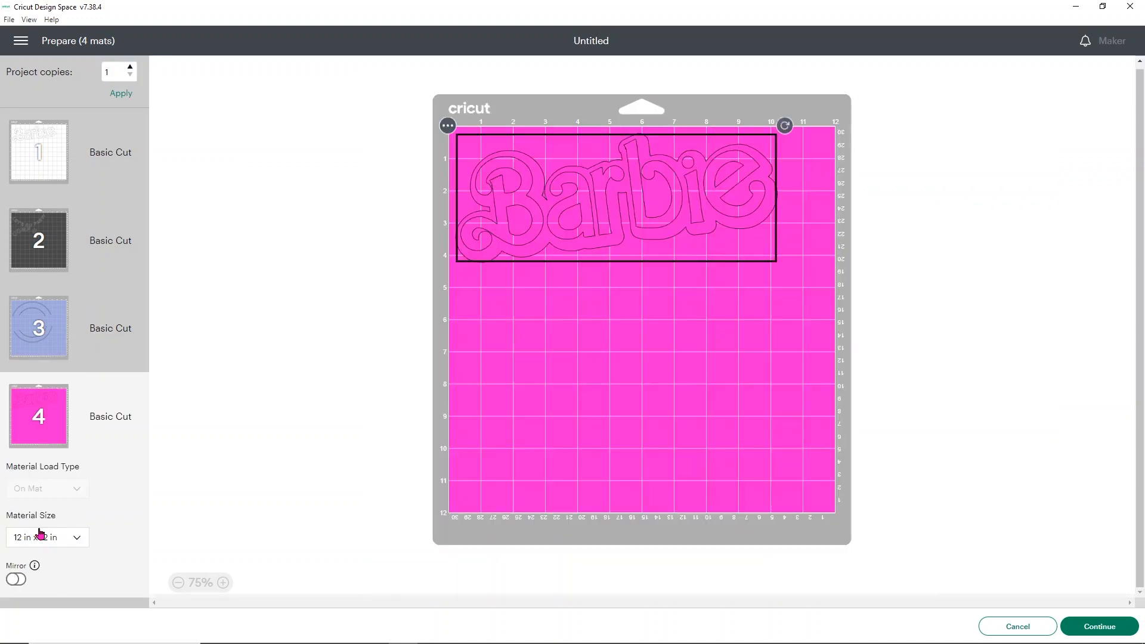
{"action": "left_click", "coordinate": [1010, 629]}
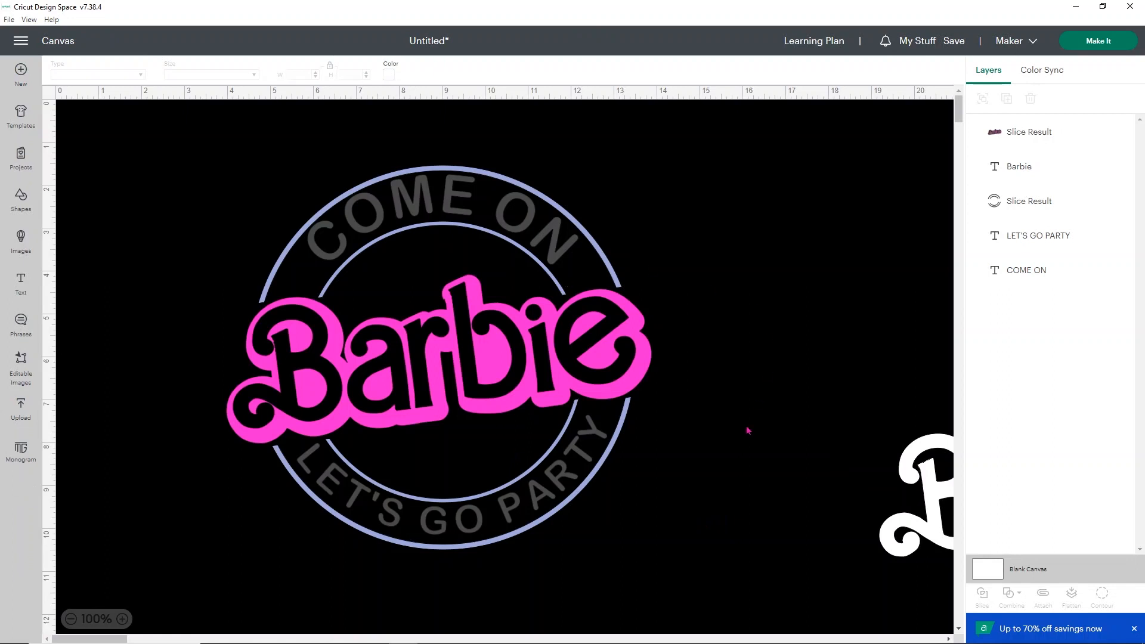
Sync the COME ON text, LET'S GO PARTY text, ring slices and spare Barbie text to the pink #FF24D4.
{"action": "left_click", "coordinate": [1055, 78]}
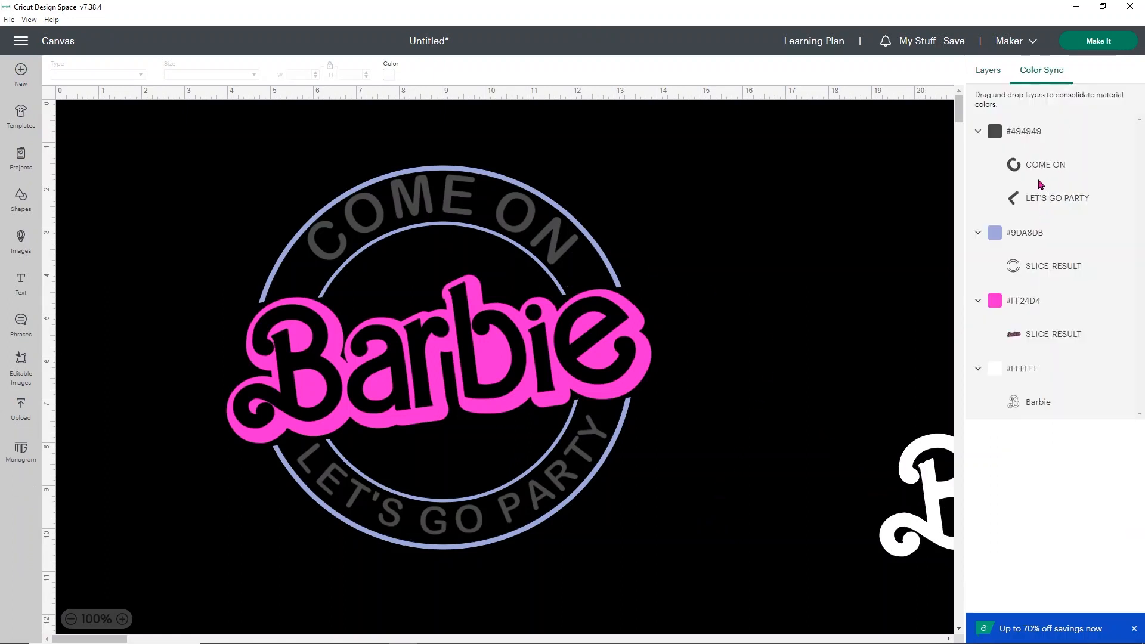
{"action": "left_click_drag", "start_coordinate": [1044, 166], "coordinate": [1034, 229]}
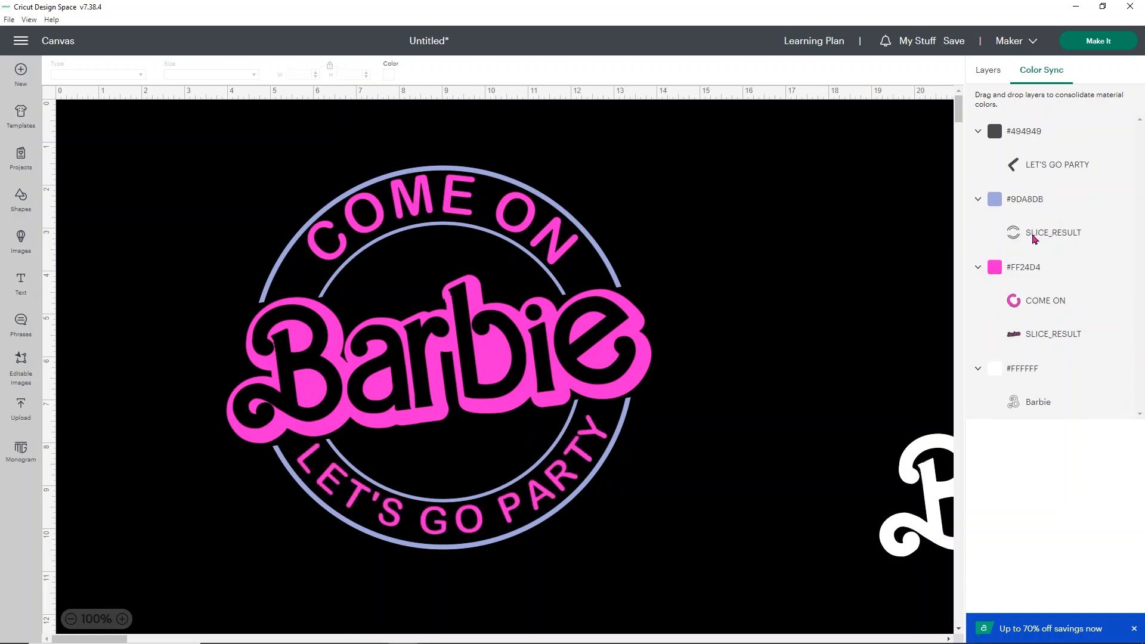
{"action": "left_click_drag", "start_coordinate": [1040, 162], "coordinate": [1037, 254]}
{"action": "left_click_drag", "start_coordinate": [1029, 327], "coordinate": [1027, 237]}
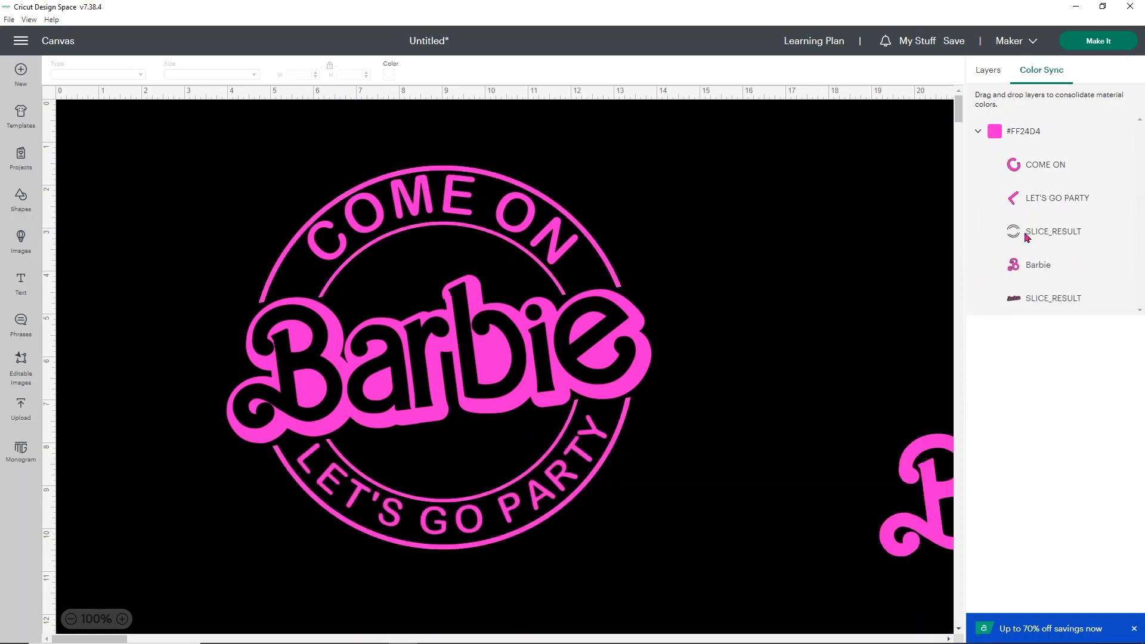
Check how the all-pink pieces are arranged on the cutting mats, and return to the canvas.
{"action": "left_click", "coordinate": [1092, 43]}
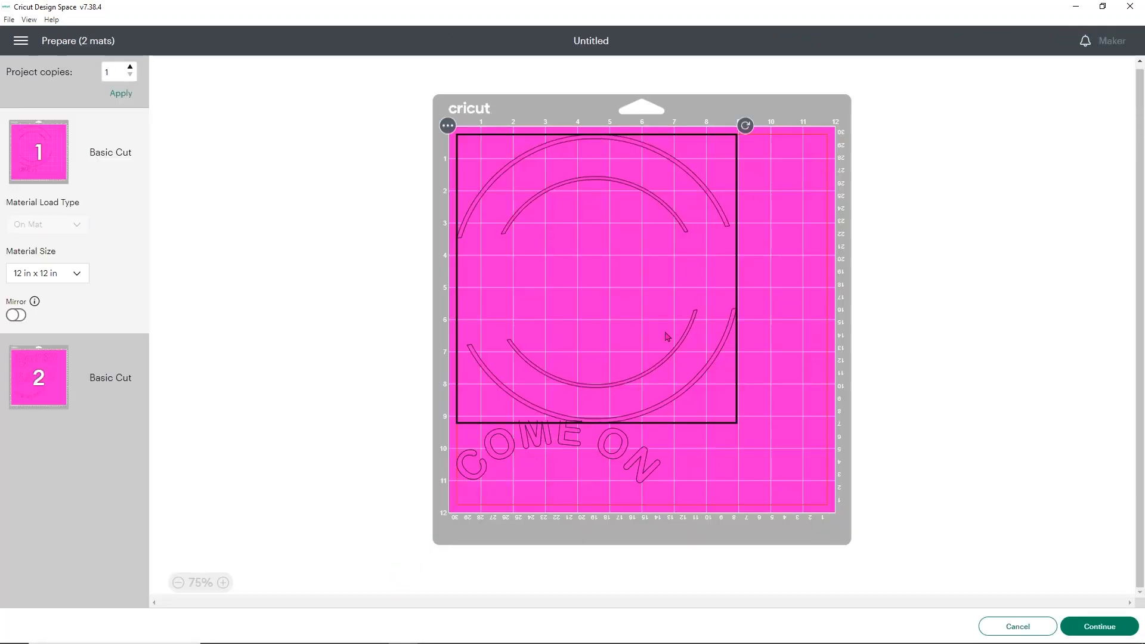
{"action": "left_click", "coordinate": [999, 627]}
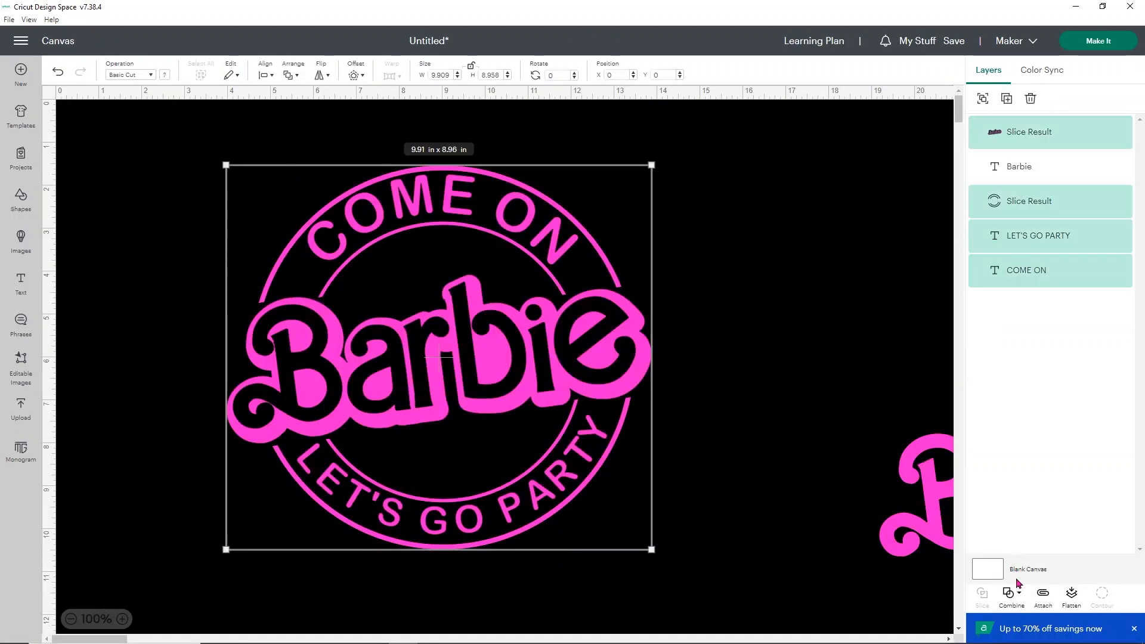
Attach the ring slices, pink Barbie cutout and both curved texts, and combine the attached design with Unite.
{"action": "left_click", "coordinate": [1045, 595]}
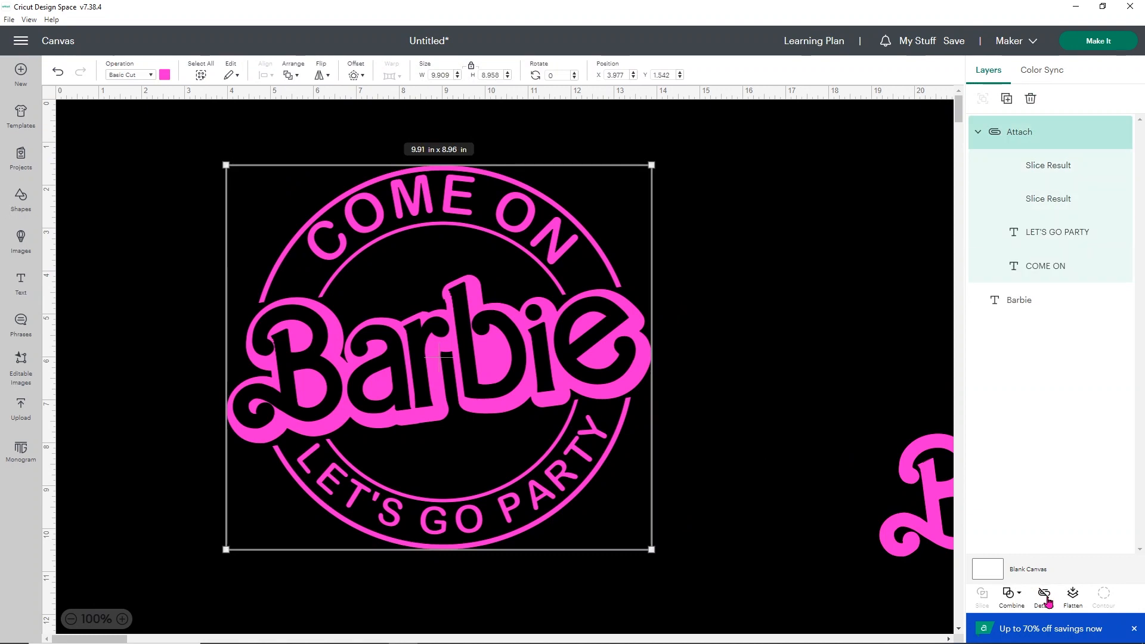
{"action": "left_click", "coordinate": [1016, 601]}
{"action": "left_click", "coordinate": [1049, 505]}
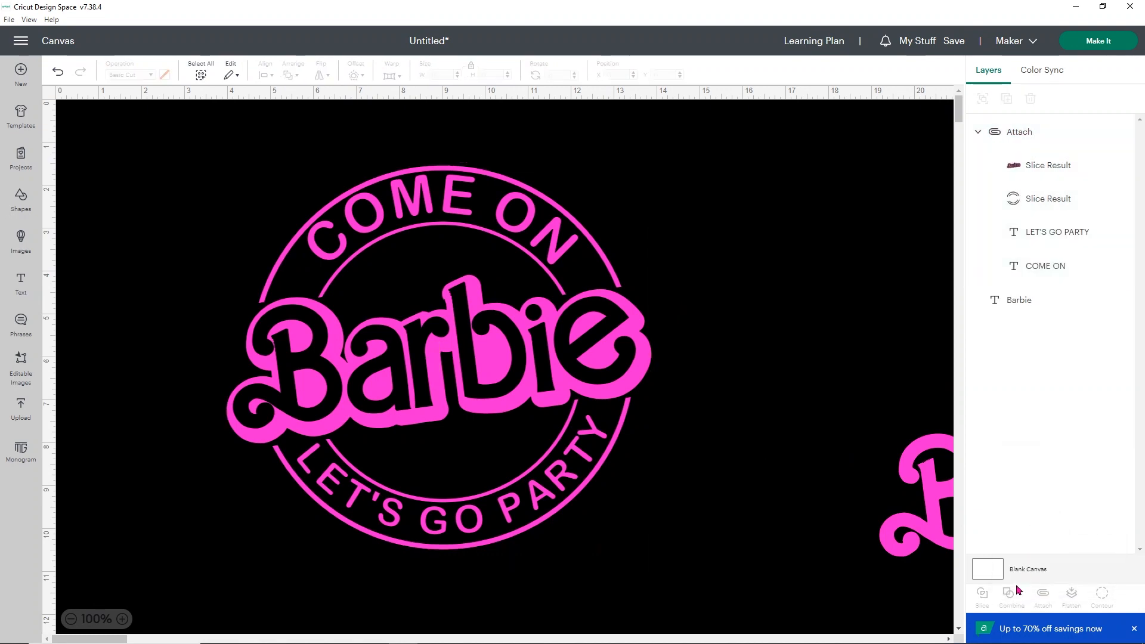
{"action": "left_click", "coordinate": [1017, 592]}
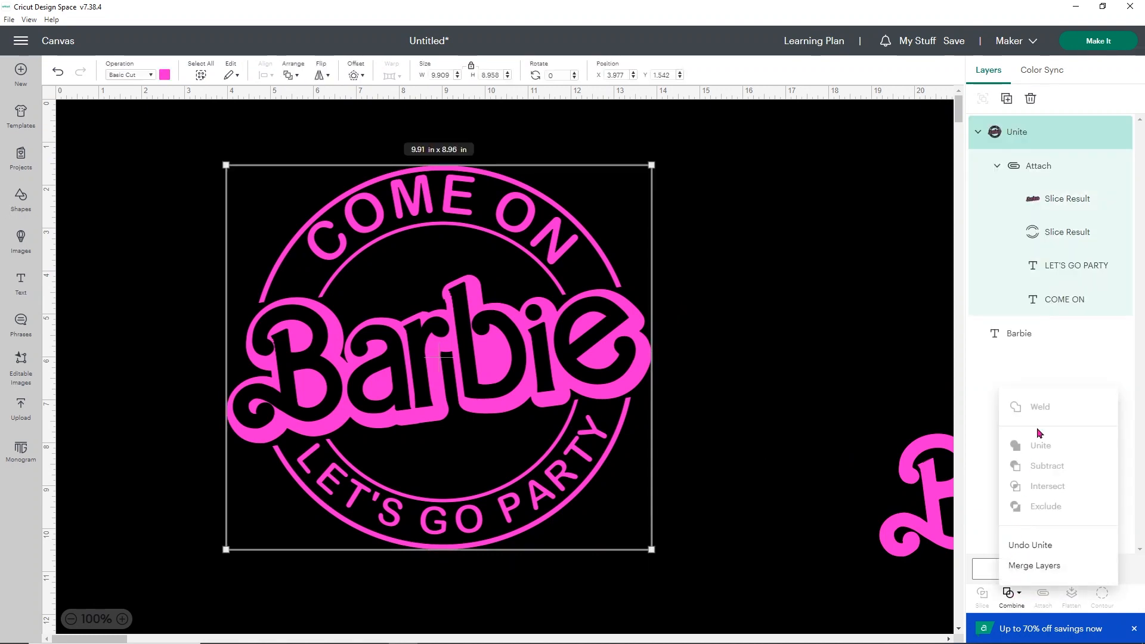
{"action": "left_click", "coordinate": [1065, 354]}
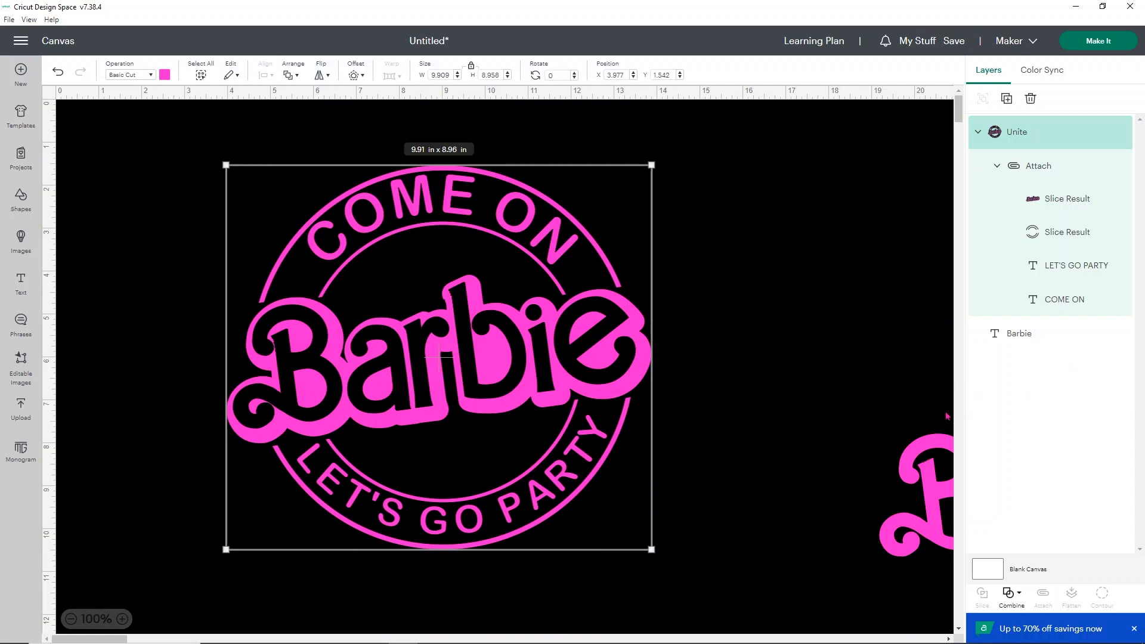
Move the spare pink Barbie text beside the lower part of the circular design, overlapping the end of PARTY.
{"action": "left_click_drag", "start_coordinate": [923, 453], "coordinate": [755, 305]}
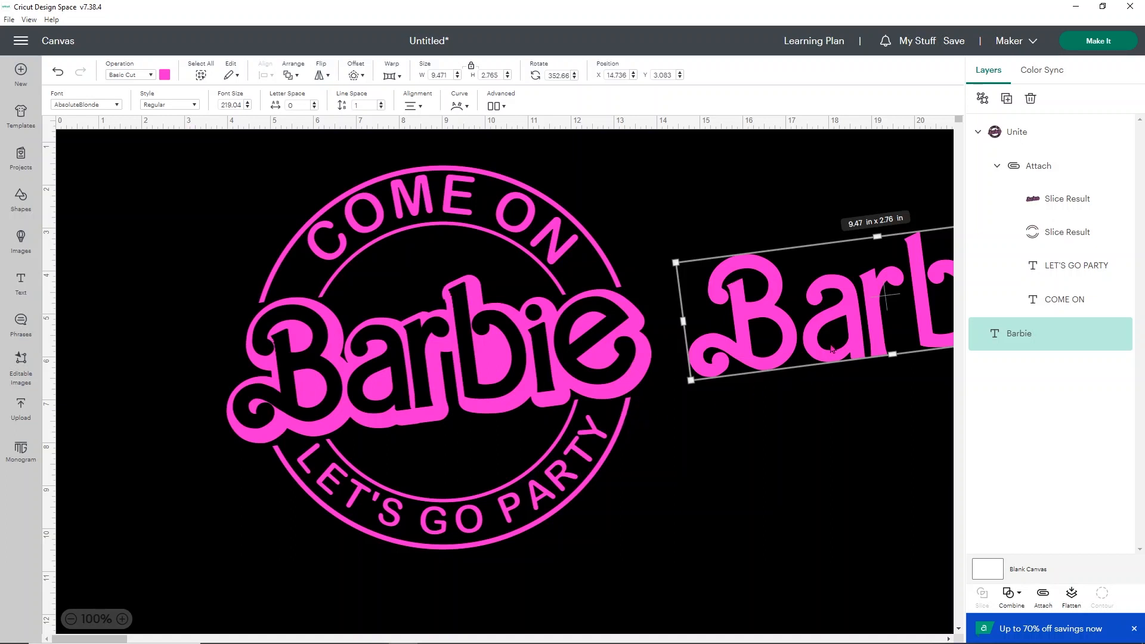
{"action": "left_click_drag", "start_coordinate": [825, 280], "coordinate": [733, 516]}
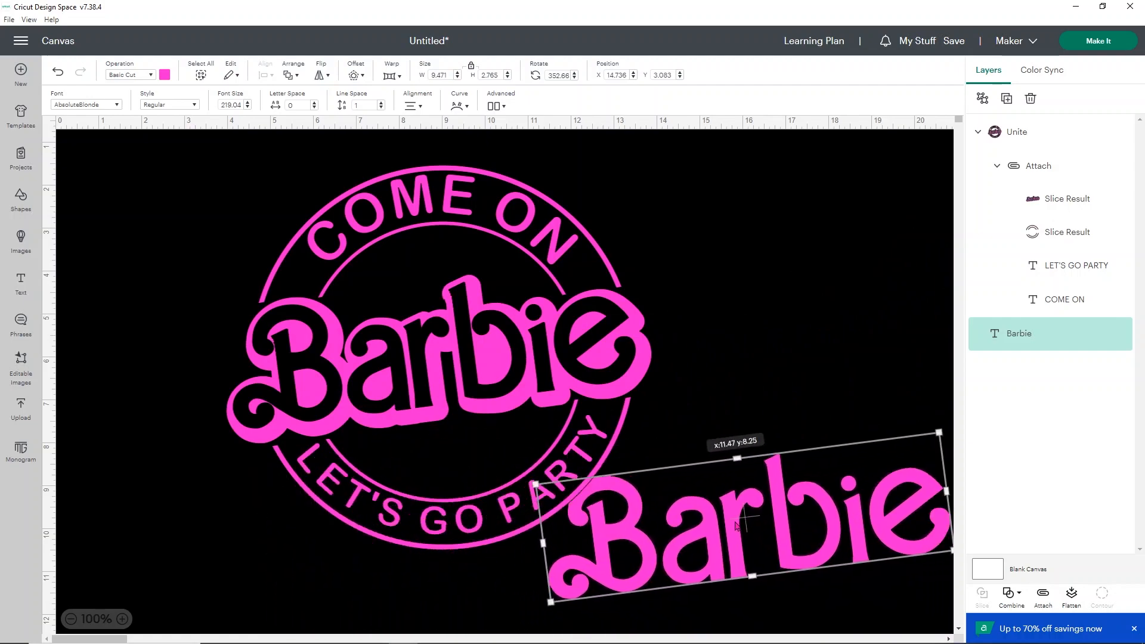